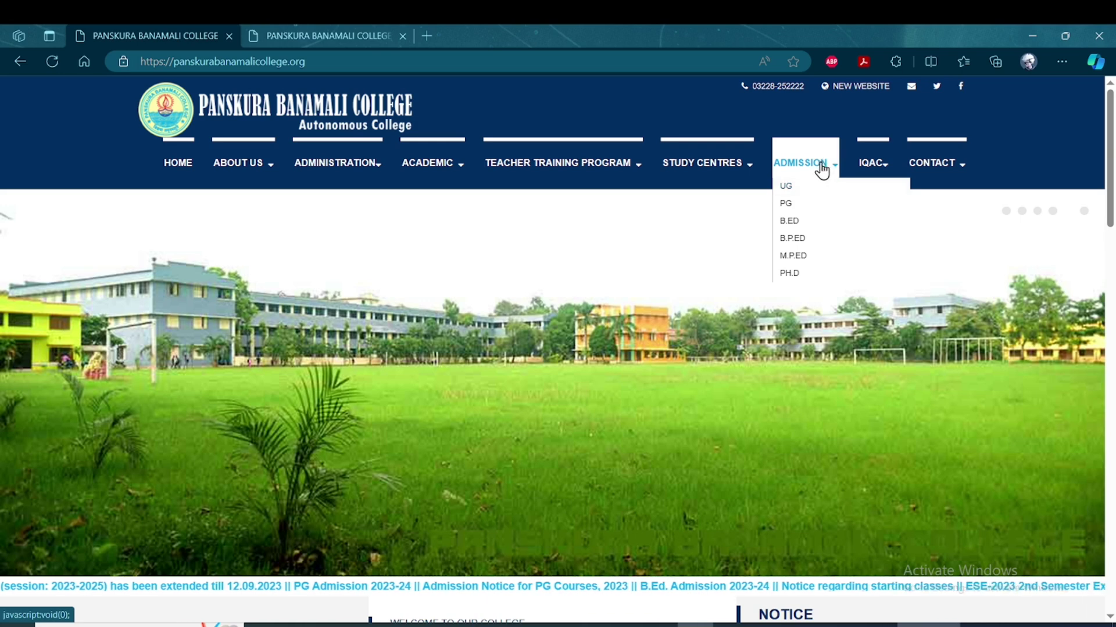
Open the new candidate sign-up form for UG Admission 2024-2025 from the college's admission page
left_click(786, 195)
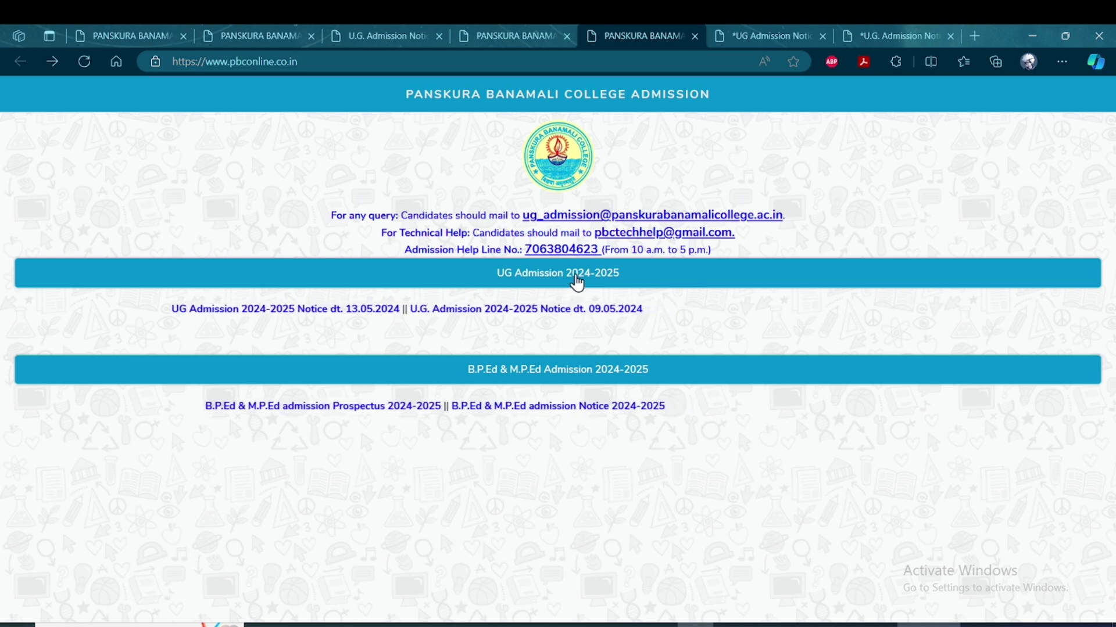
left_click(560, 282)
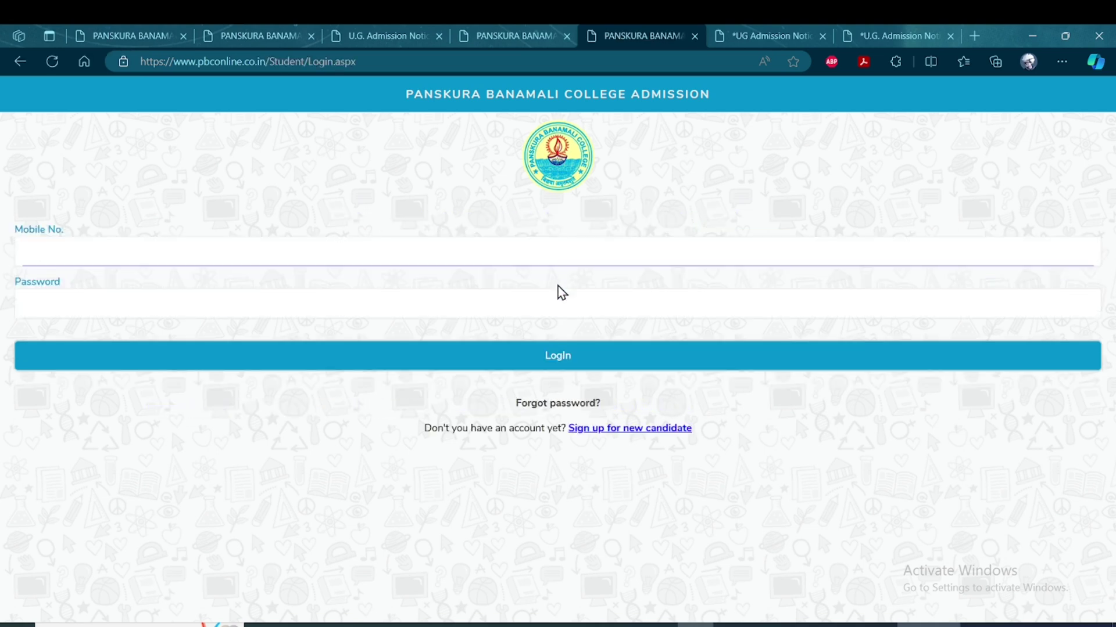
left_click(651, 433)
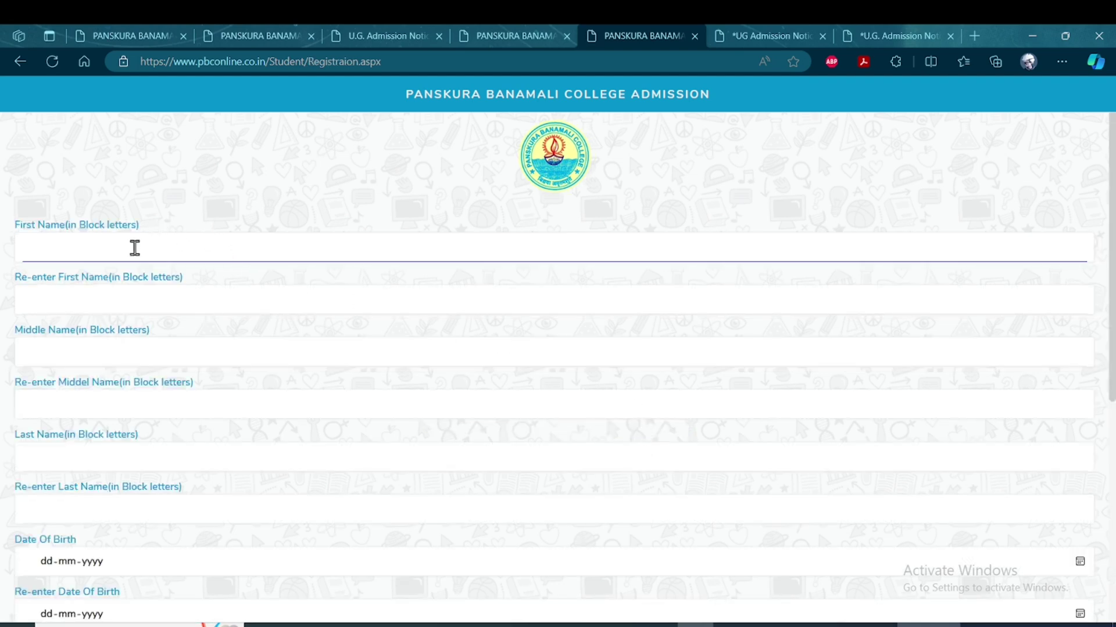
Fill in the candidate's first name and its re-entry field with placeholder text
scroll(219, 259, "down", 1)
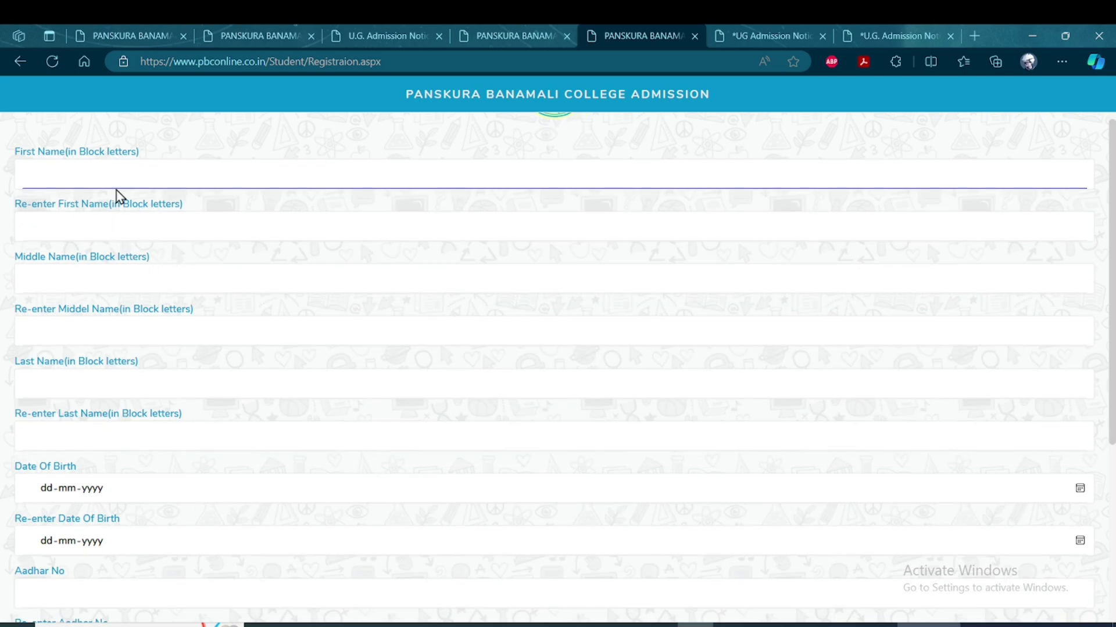
type("•••••••")
left_click(85, 222)
type("dsds")
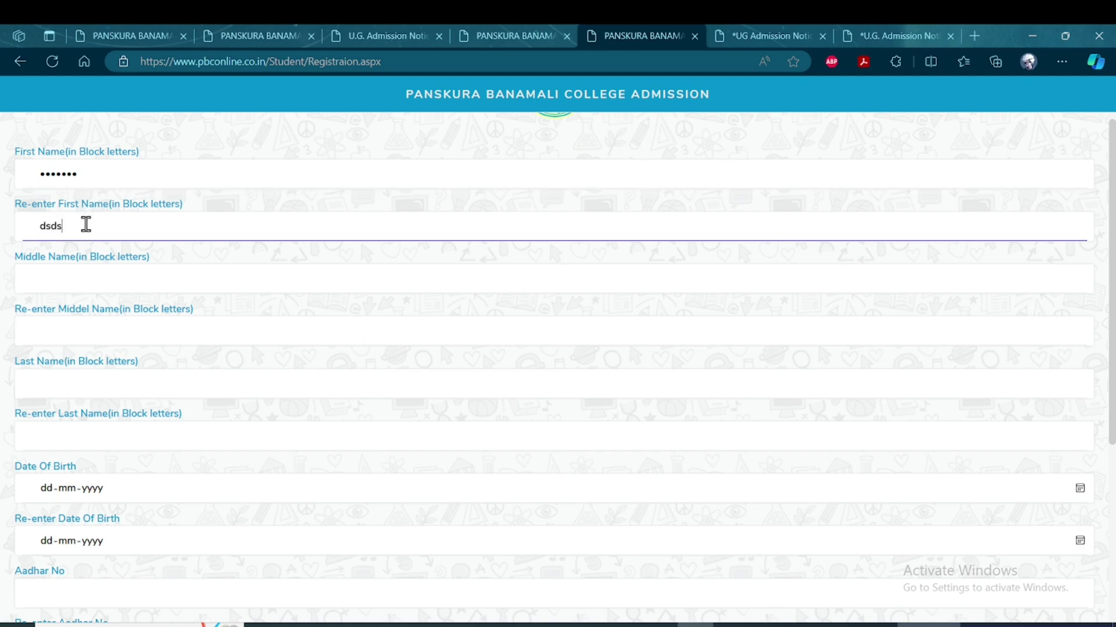
type("s")
Fill in the candidate's middle and last names and their re-entry fields with placeholder text
left_click(86, 282)
type("dsds")
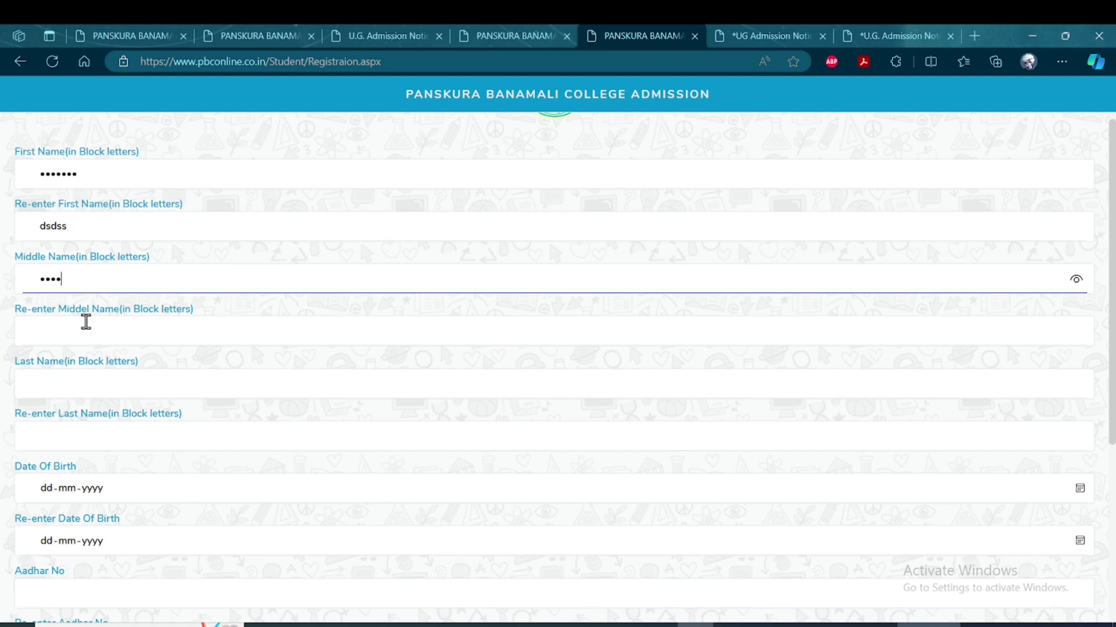
left_click(85, 326)
type("sdfsdfsd")
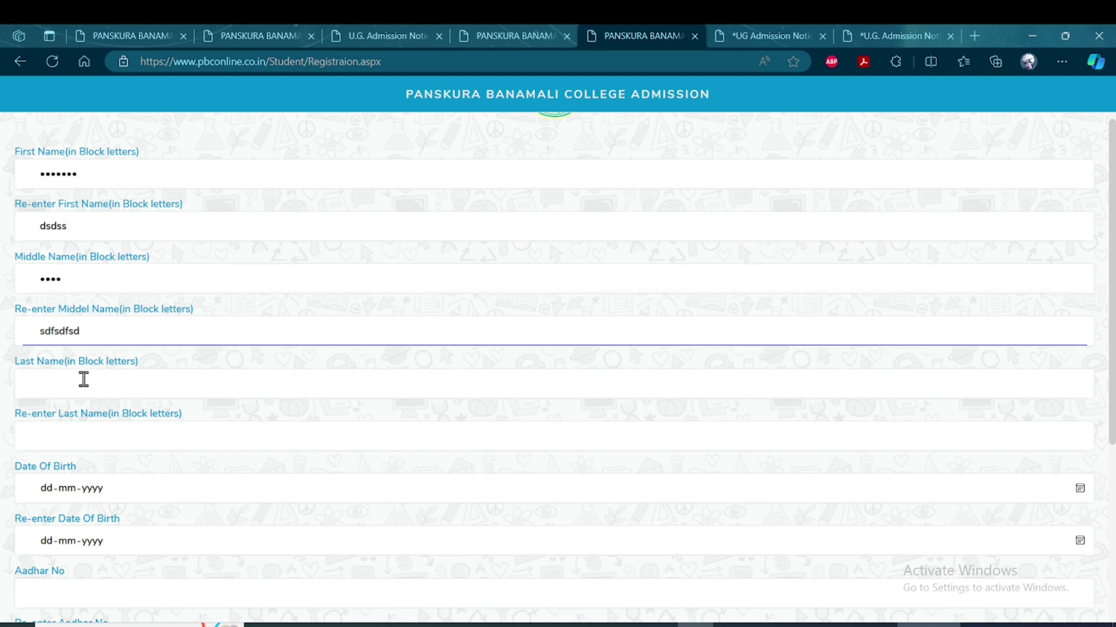
left_click(84, 379)
type("sdfsdf")
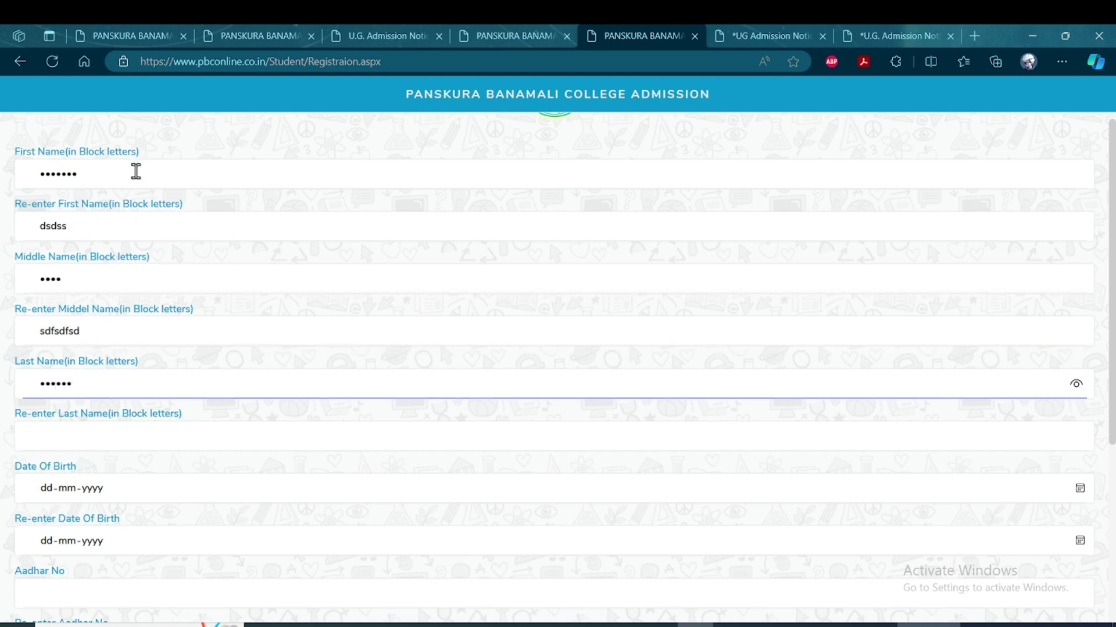
left_click(74, 431)
type("sdfdsf")
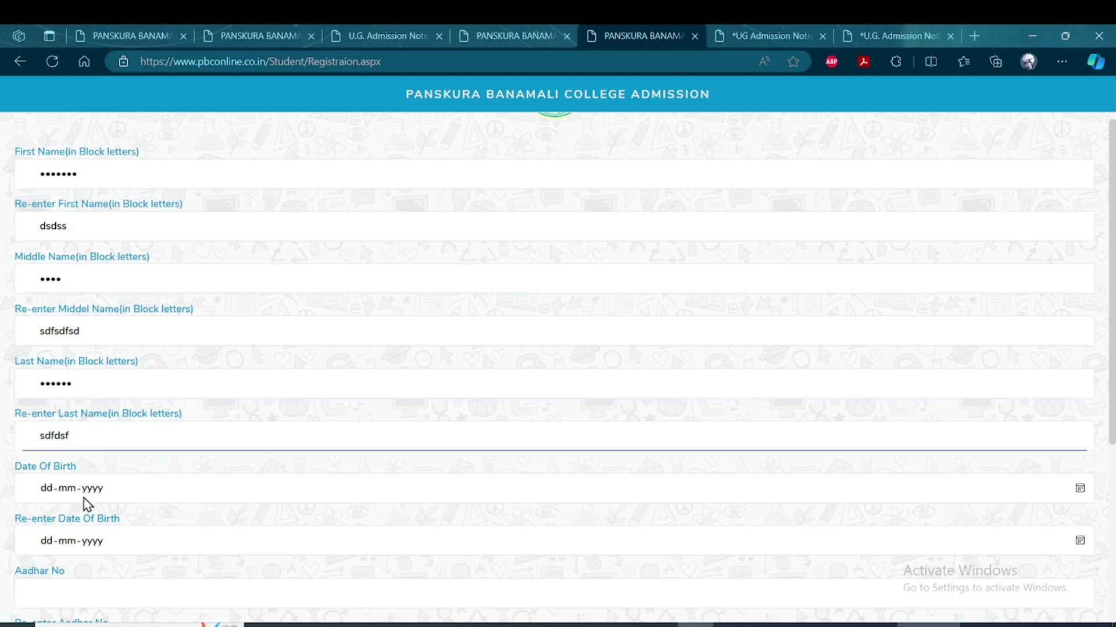
Pick the candidate's date of birth from the Date Of Birth calendar
scroll(107, 480, "down", 1)
scroll(106, 480, "down", 1)
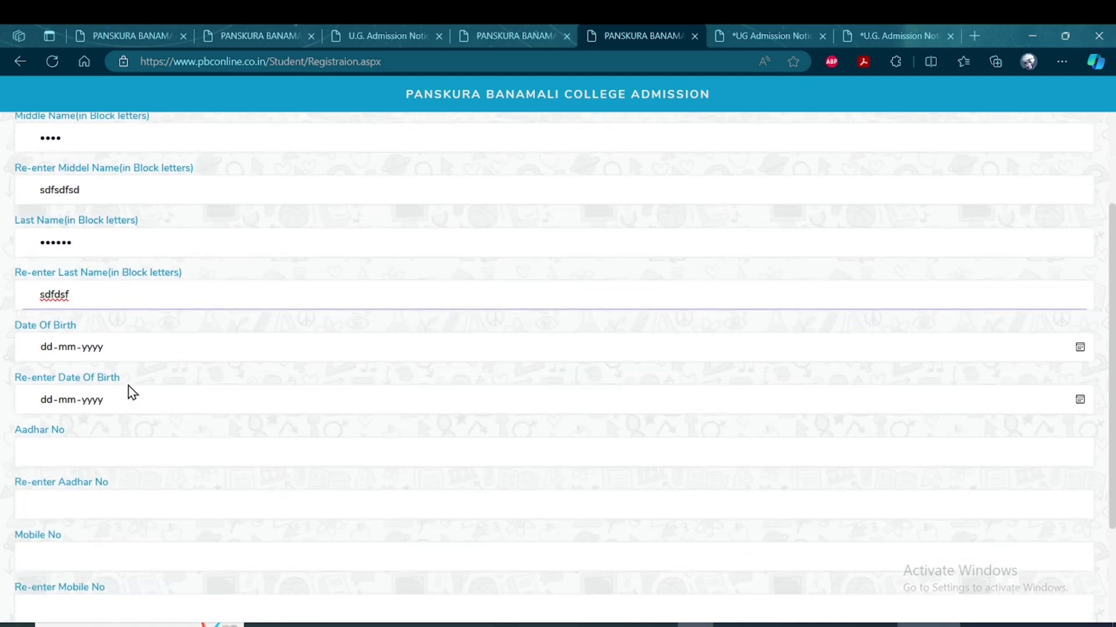
left_click(103, 349)
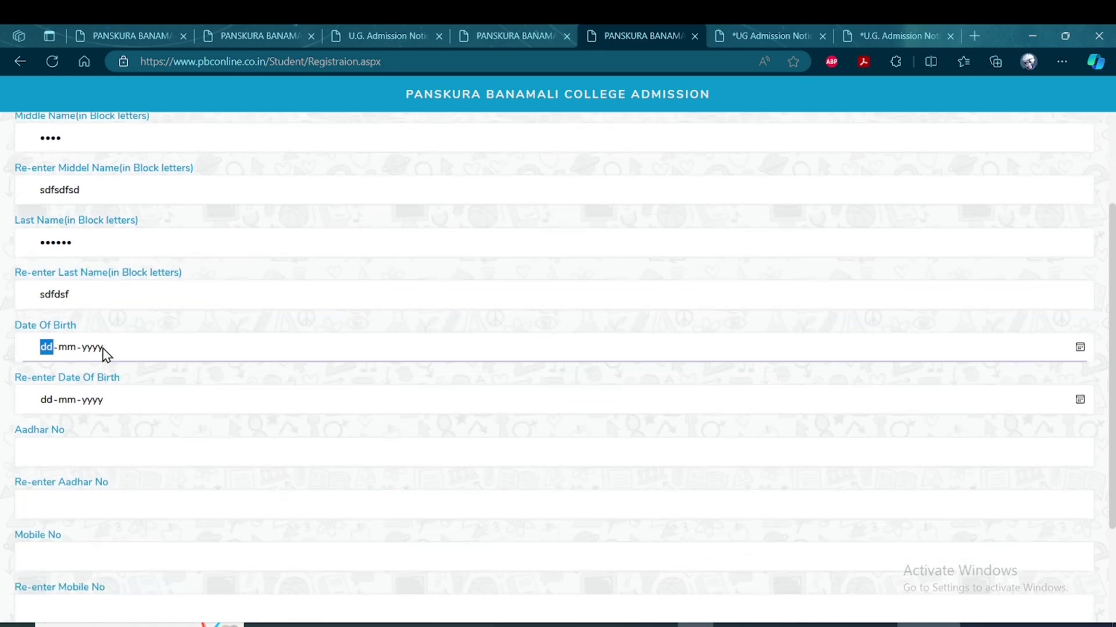
left_click(1080, 348)
left_click(76, 383)
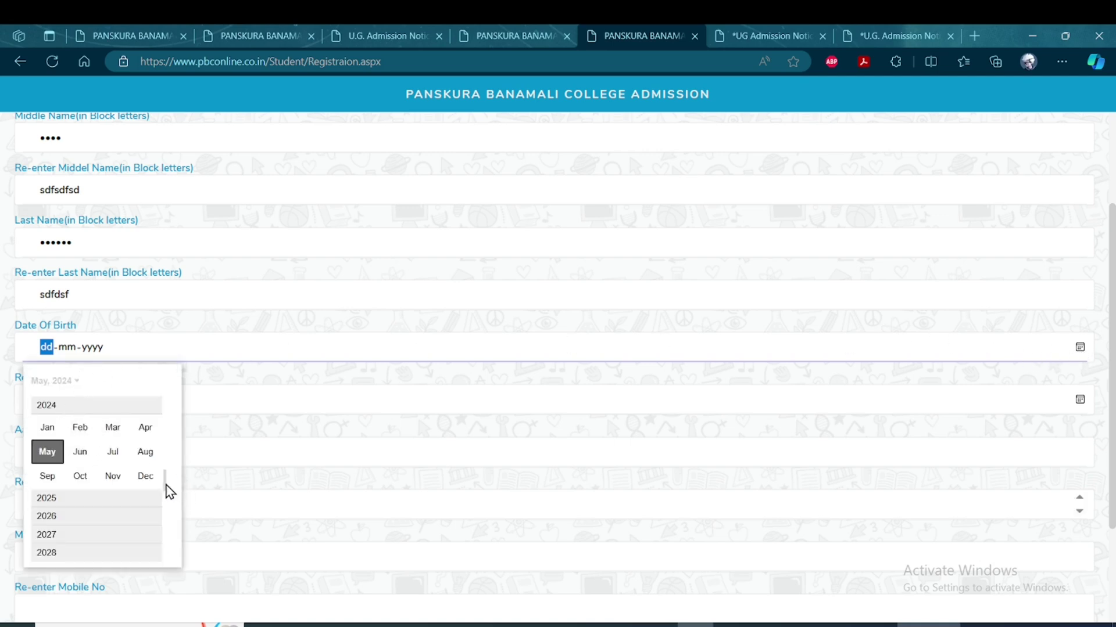
left_click_drag(164, 488, 165, 433)
scroll(165, 454, "up", 3)
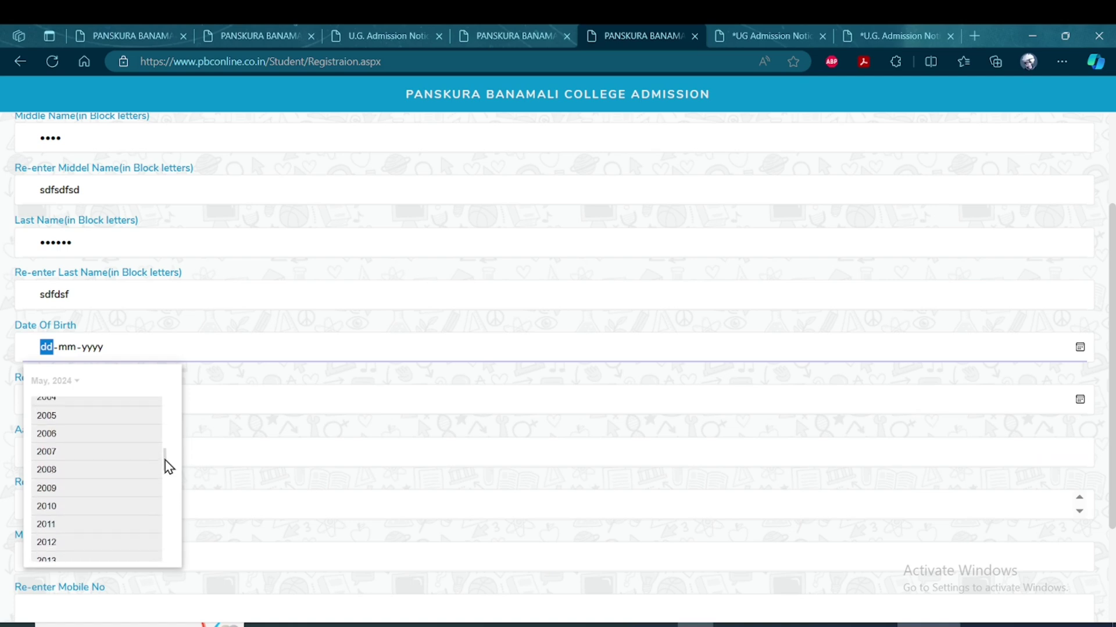
left_click(50, 429)
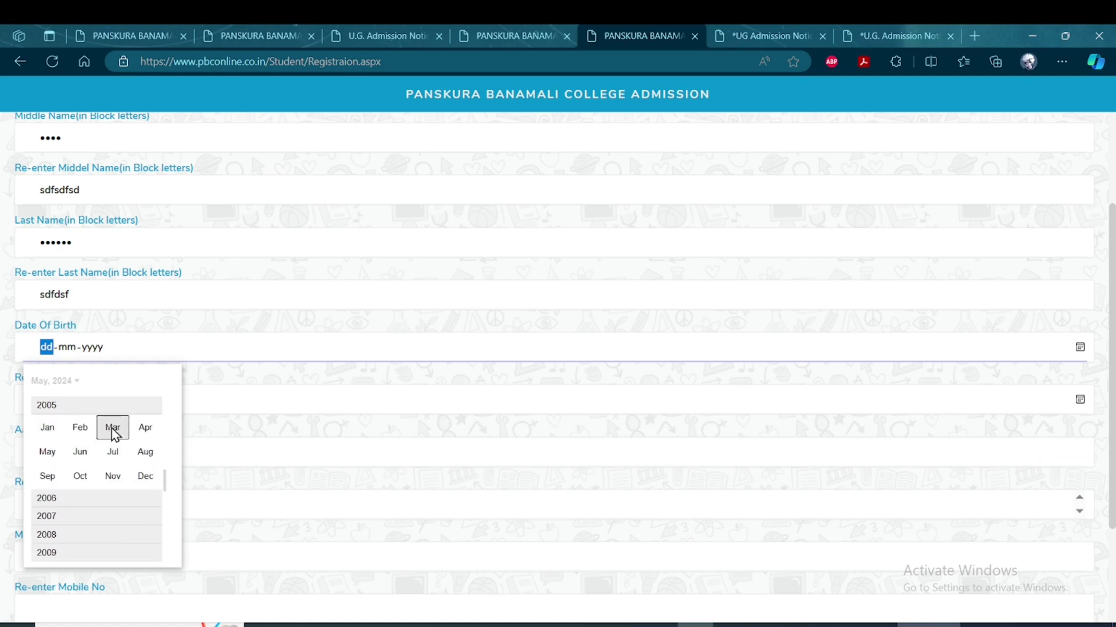
left_click(112, 428)
left_click(82, 429)
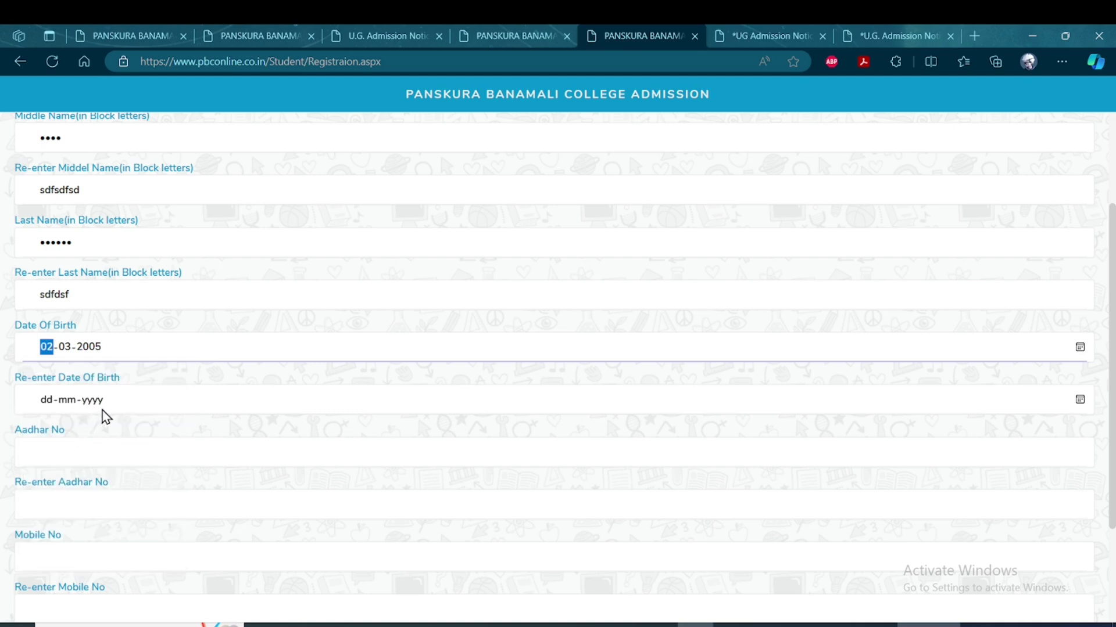
Try to enter a five-digit placeholder as the Aadhar number and move on to its re-entry field
left_click(113, 400)
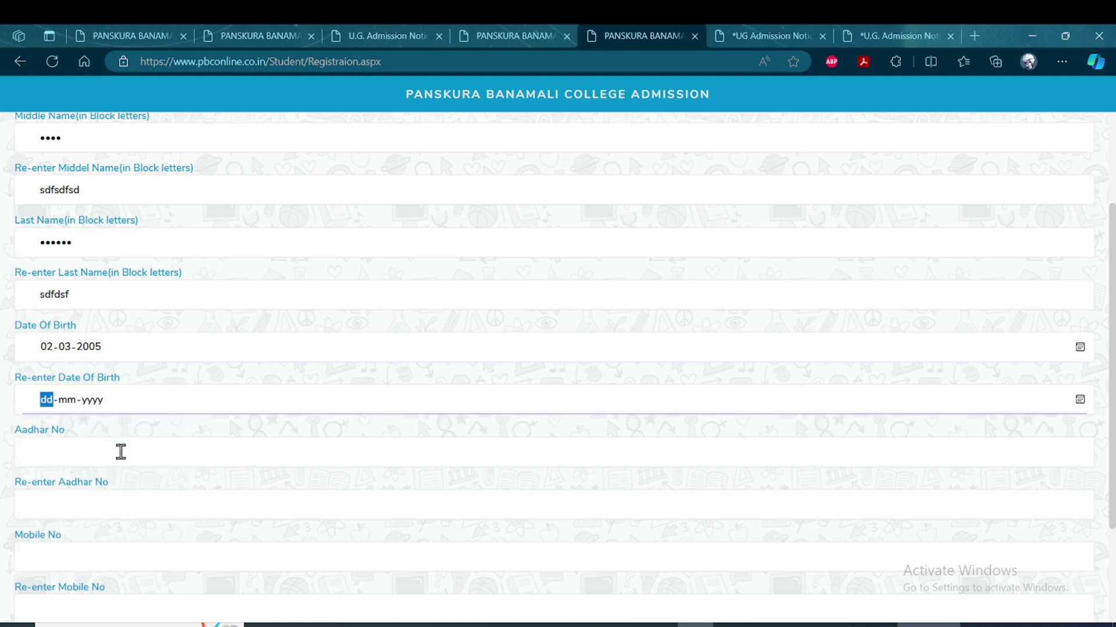
scroll(121, 452, "down", 2)
left_click(107, 367)
left_click(94, 416)
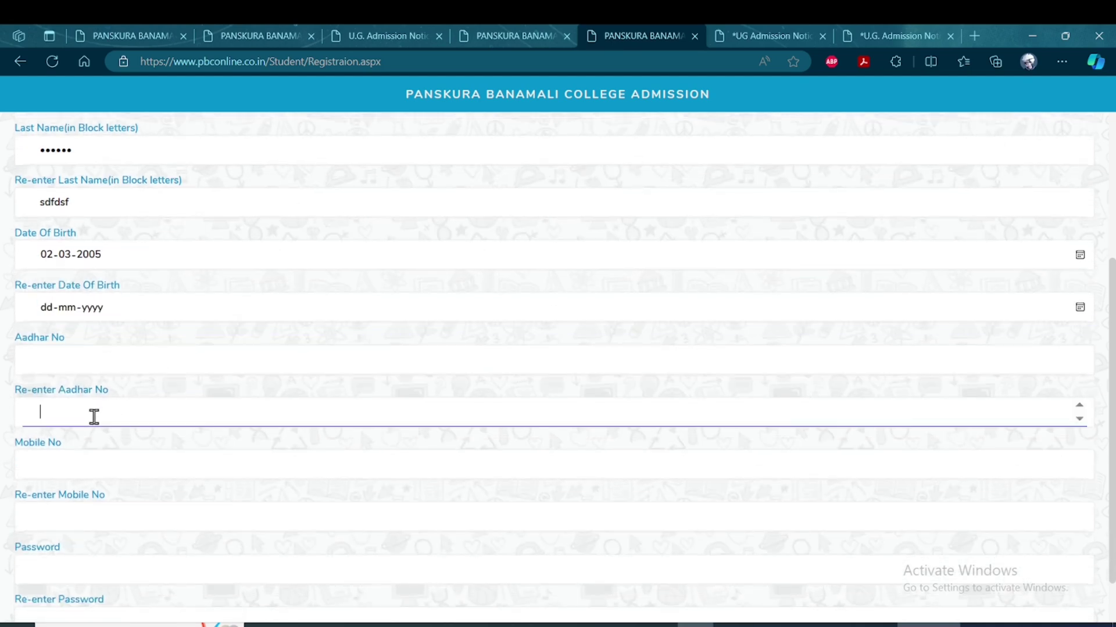
left_click(85, 364)
type("12345")
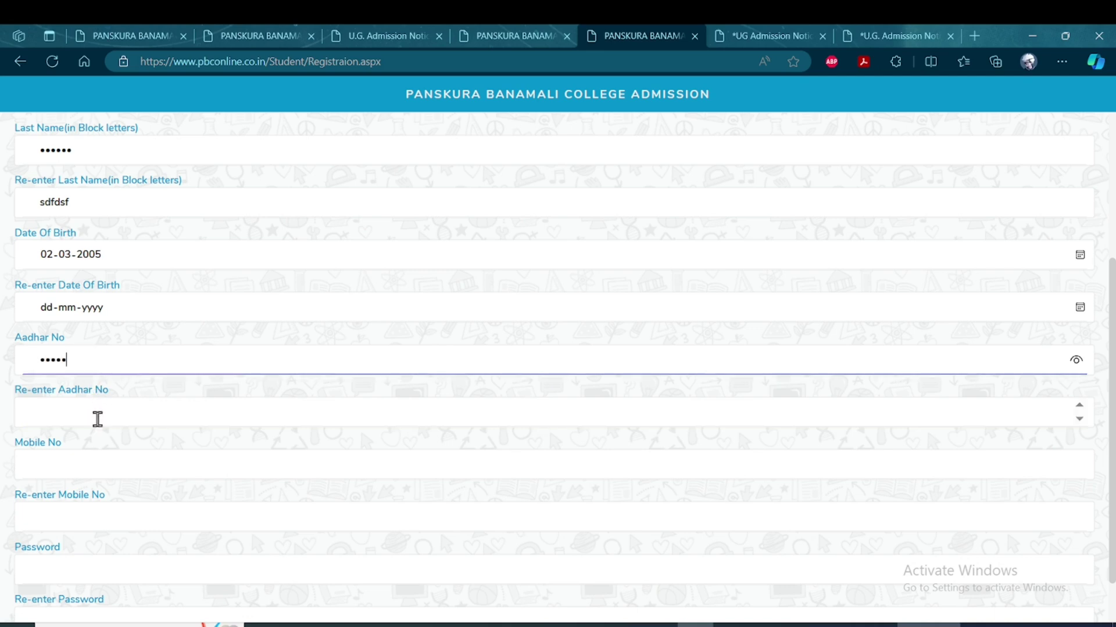
left_click(97, 419)
left_click(681, 147)
Look over the remaining mobile number and password fields of the registration form
scroll(174, 453, "down", 2)
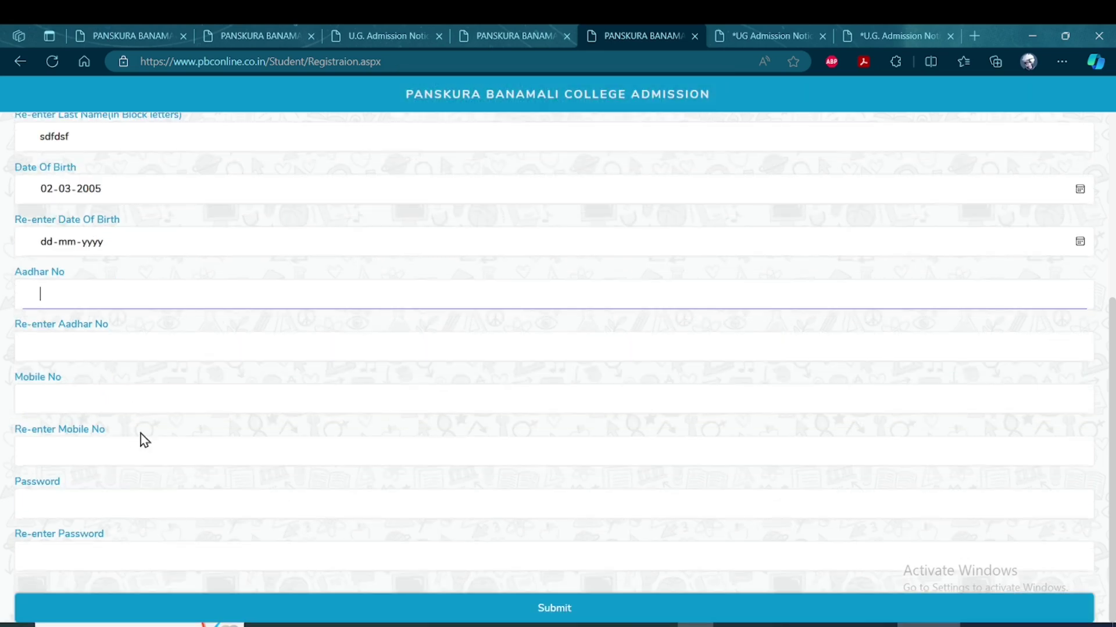
left_click(125, 459)
left_click(78, 504)
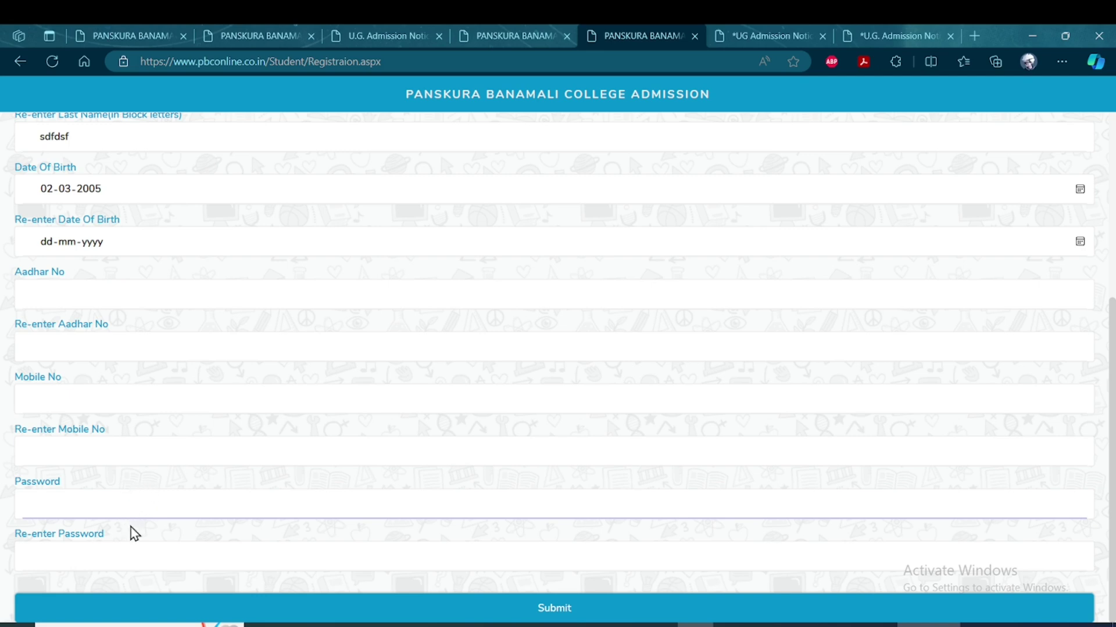
left_click(104, 555)
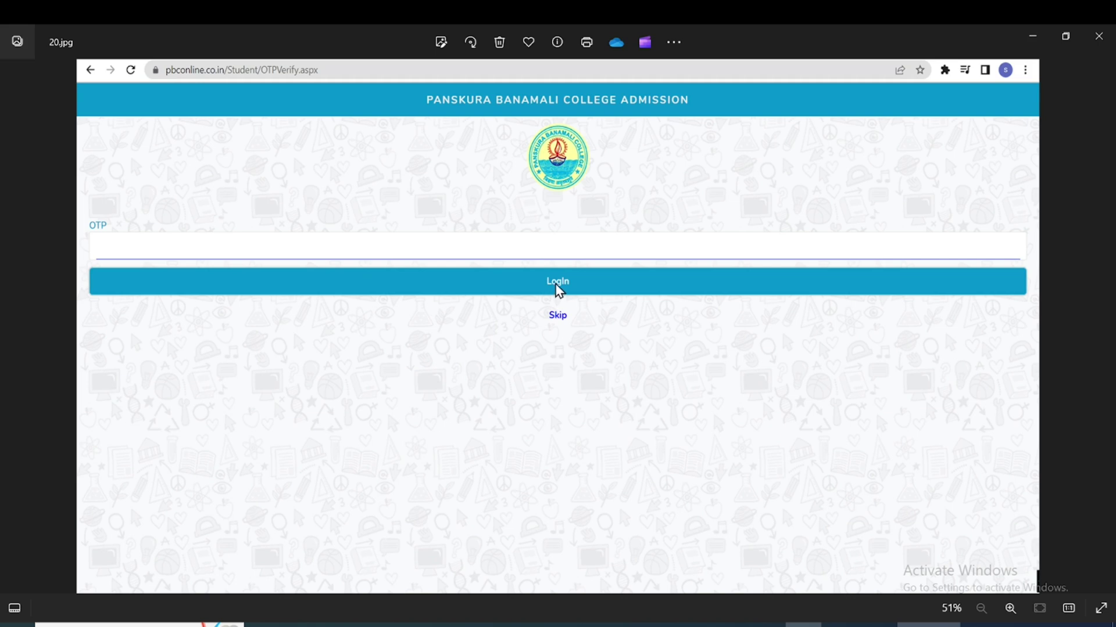
Review the saved screenshots of the dashboard and registration details pages in the photo viewer, checking the browser's candidate login page in between
left_click(1103, 329)
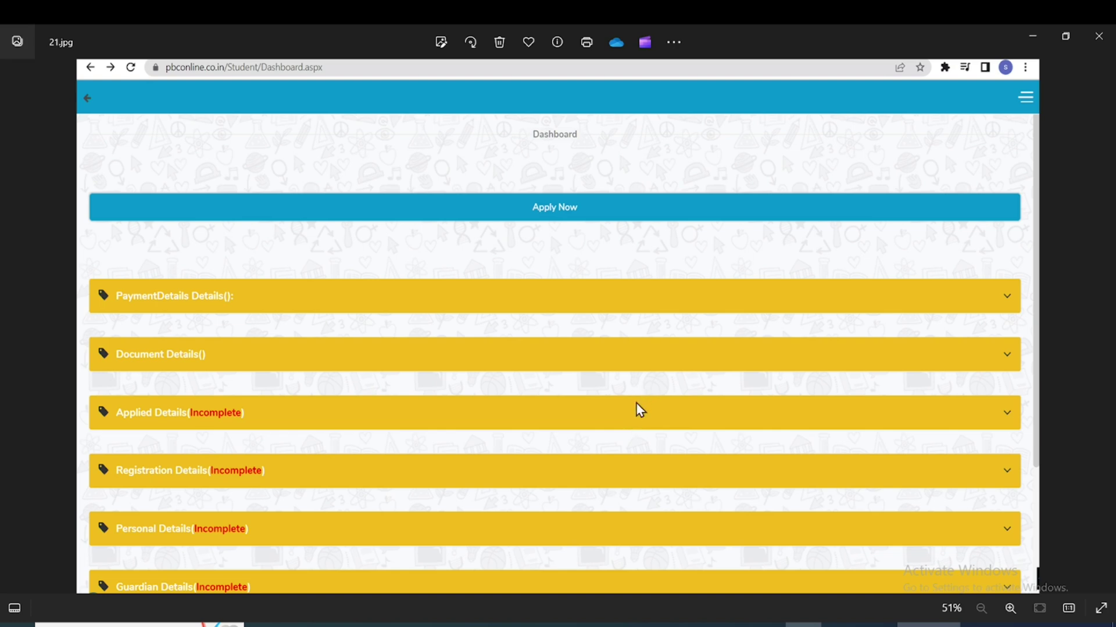
key("alt+Tab")
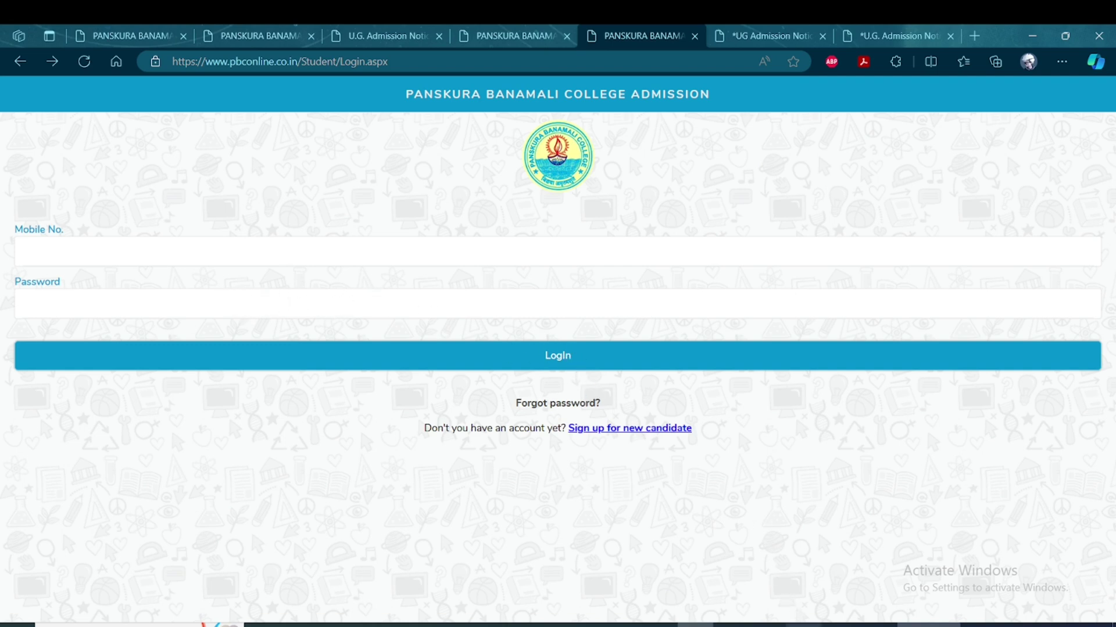
key("alt+Tab")
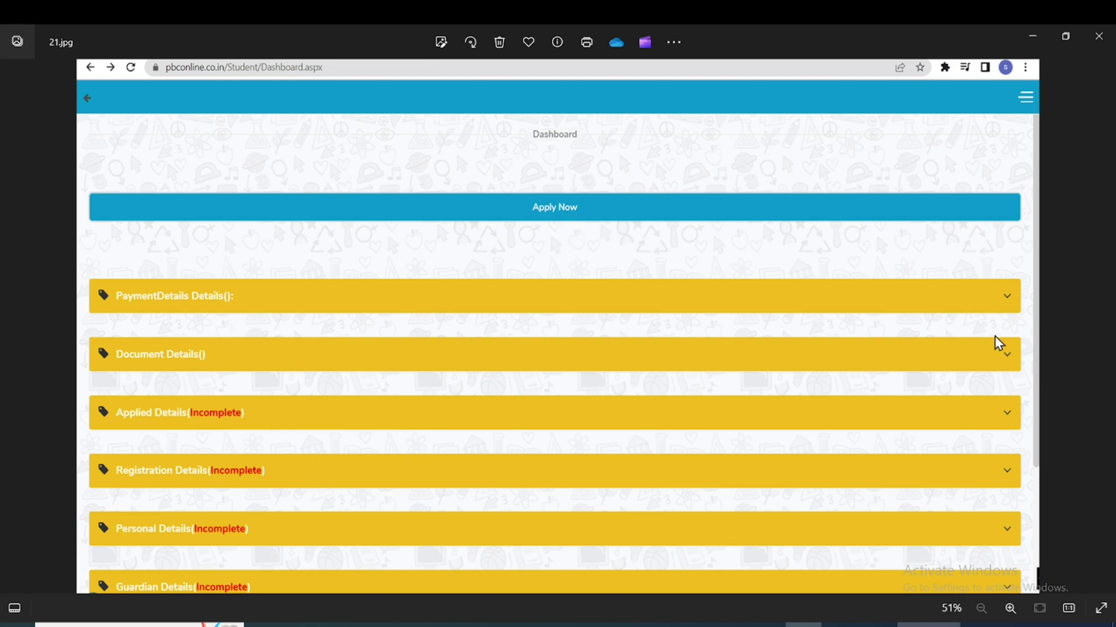
left_click(1101, 329)
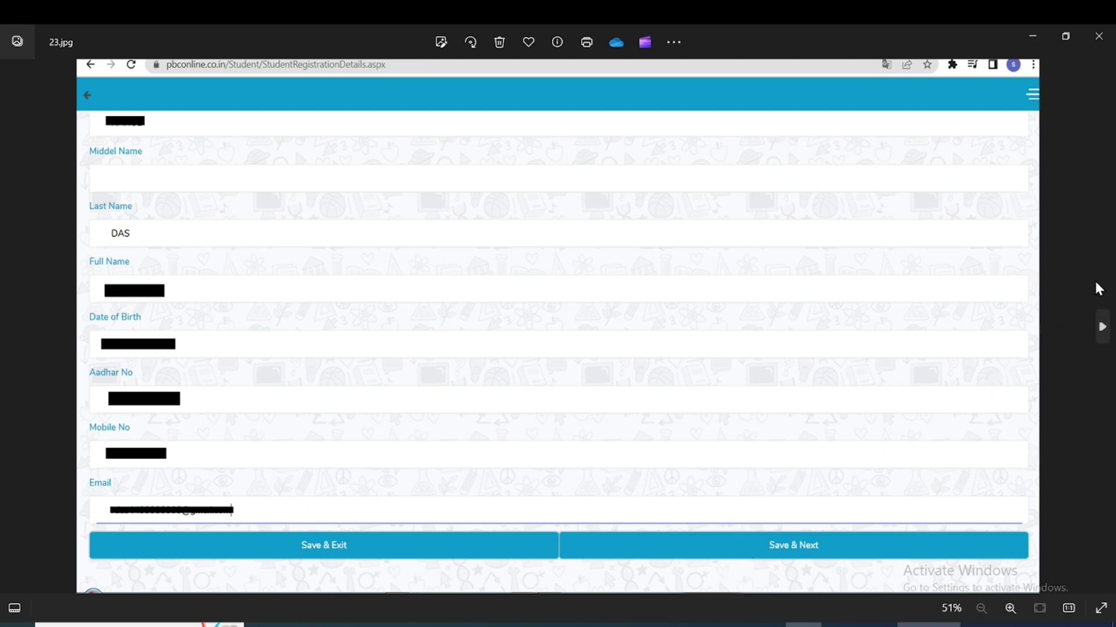
left_click(1102, 328)
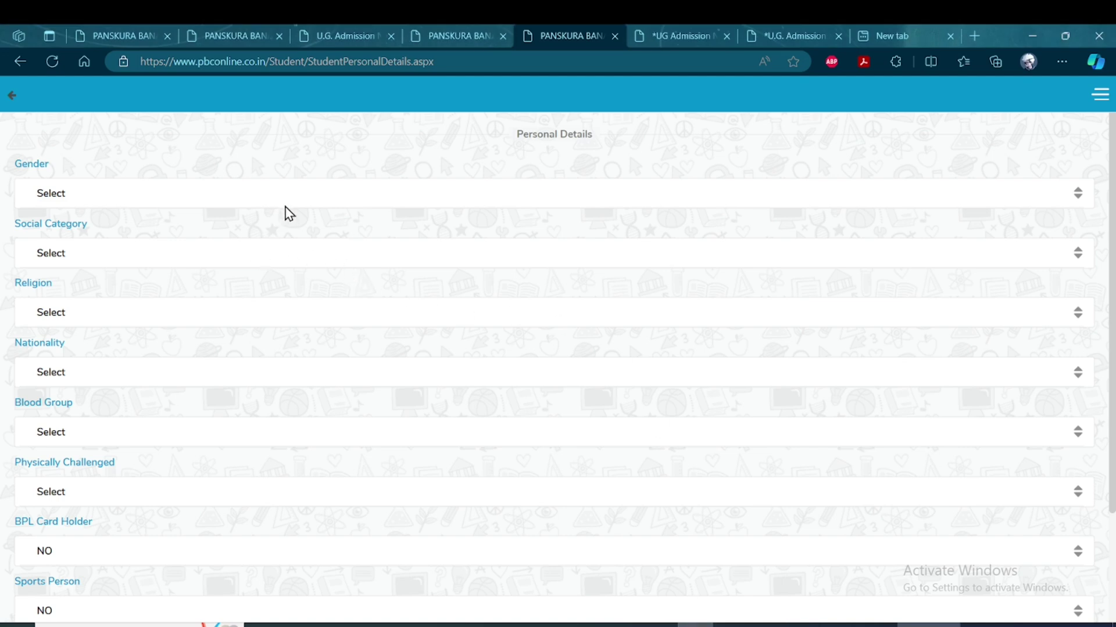
Set the gender to MALE and the social category to GENERAL in Personal Details
left_click(283, 203)
left_click(122, 235)
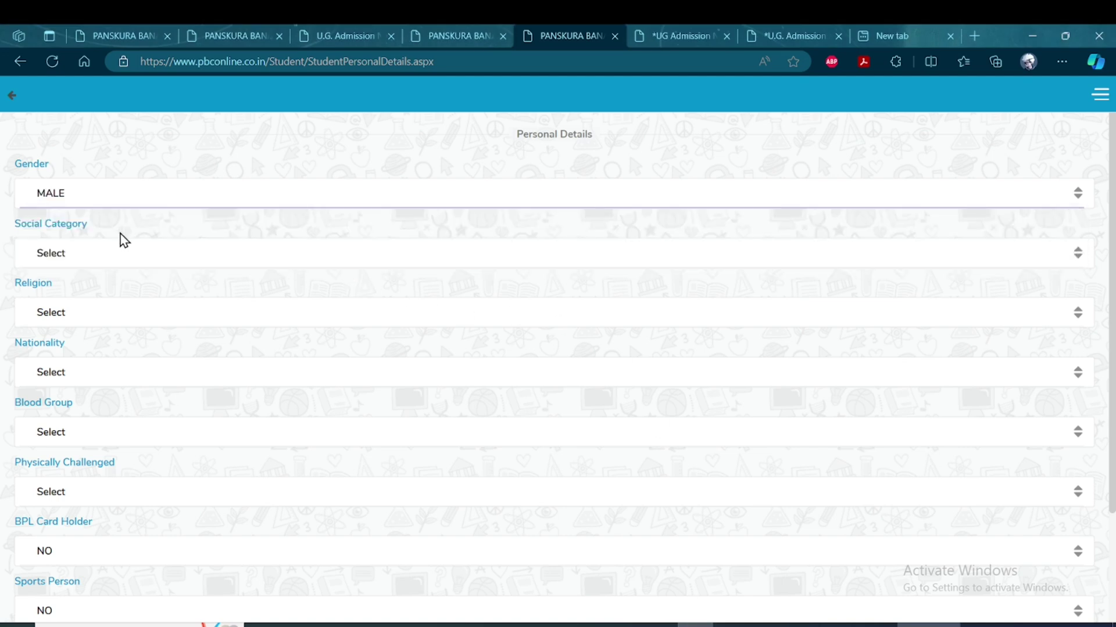
left_click(145, 263)
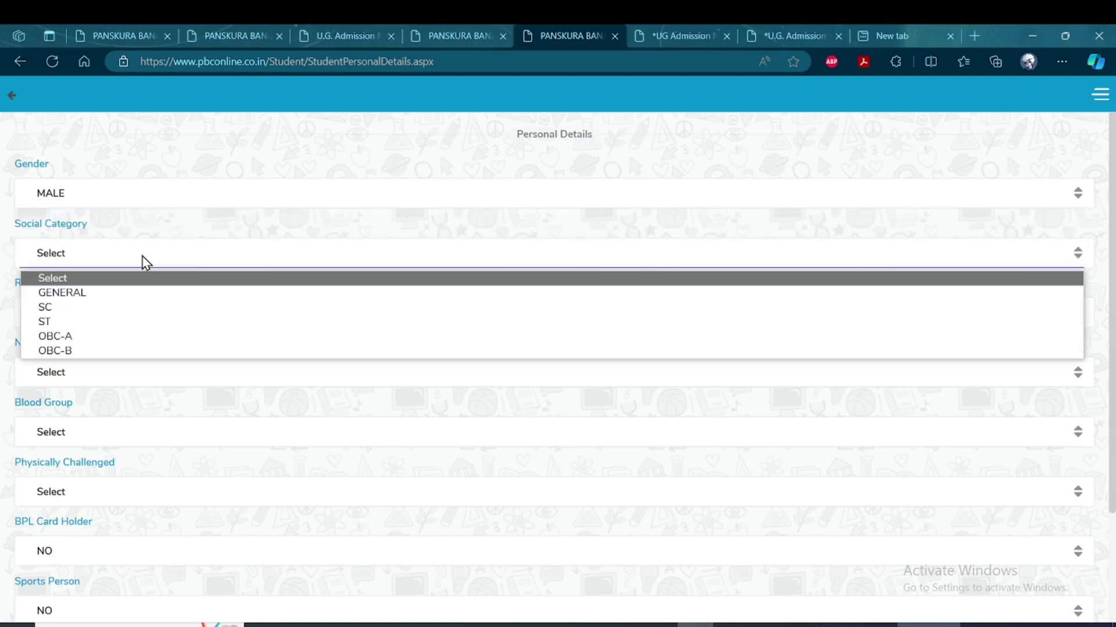
left_click(78, 294)
Switch the social category to SC and back to GENERAL
left_click(101, 260)
left_click(69, 309)
left_click(110, 260)
left_click(89, 294)
Set the religion to HINDU and the nationality to INDIAN in Personal Details
left_click(160, 322)
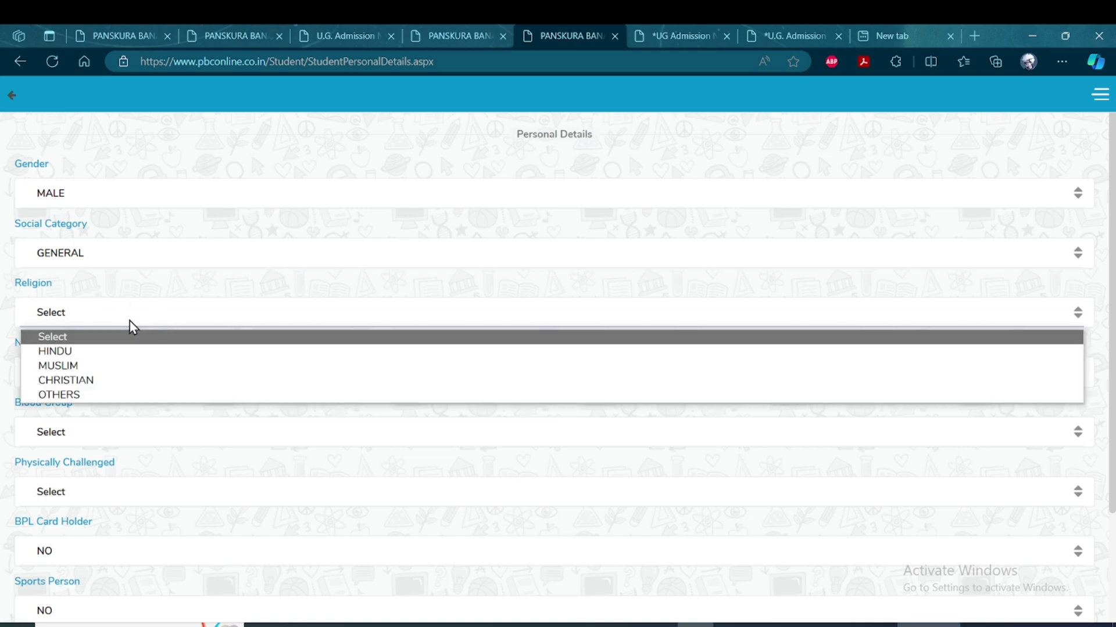
left_click(69, 351)
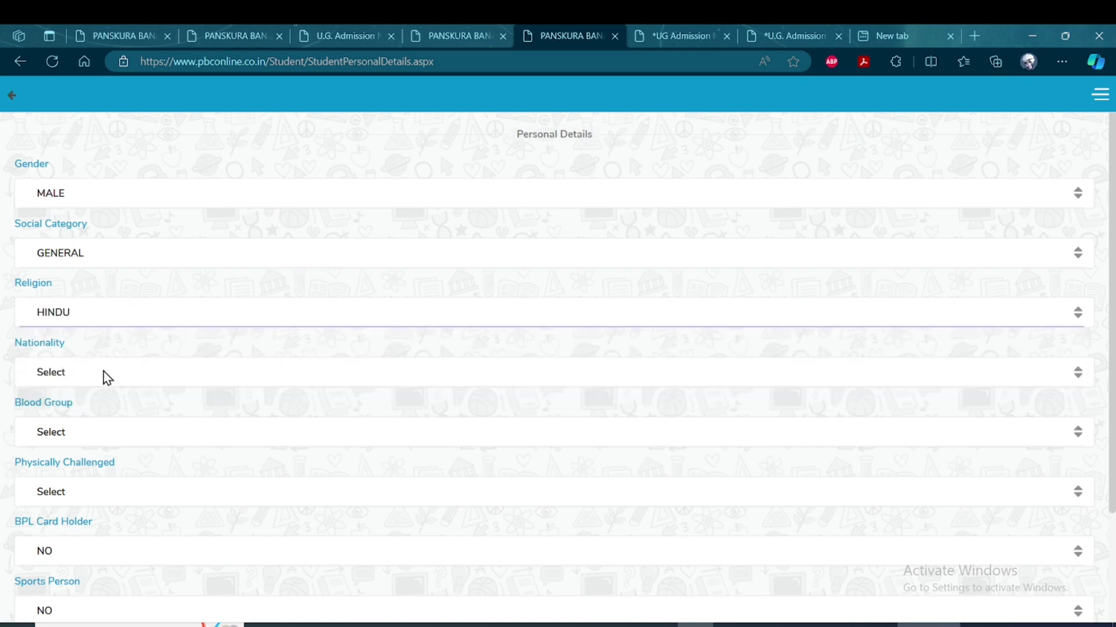
left_click(124, 372)
left_click(105, 415)
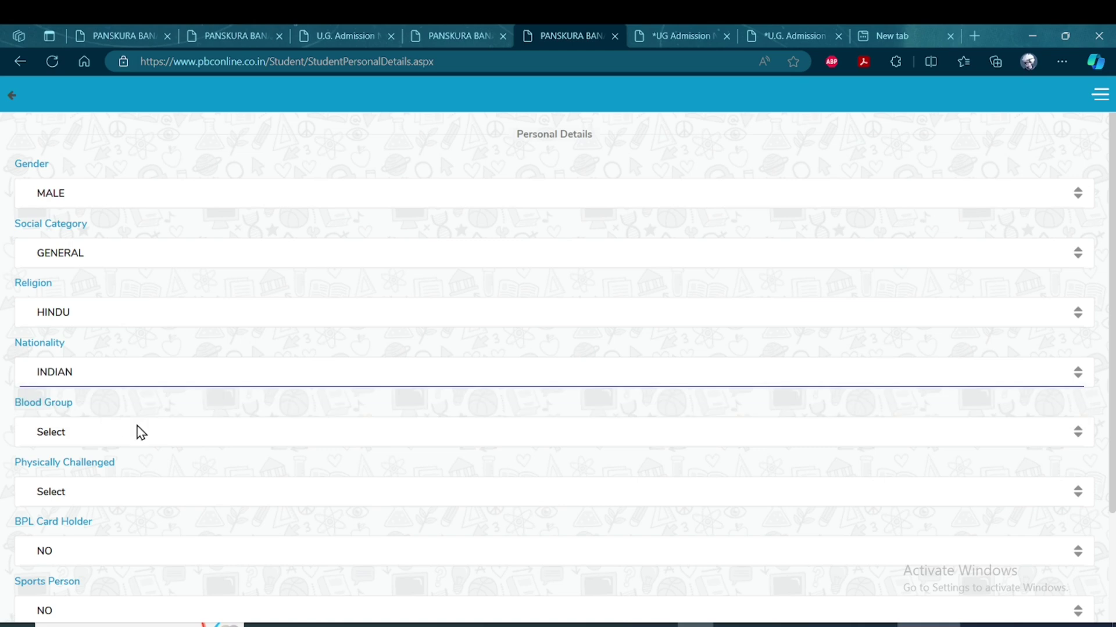
Set the blood group to B+ and Physically Challenged to NO in Personal Details
left_click(162, 441)
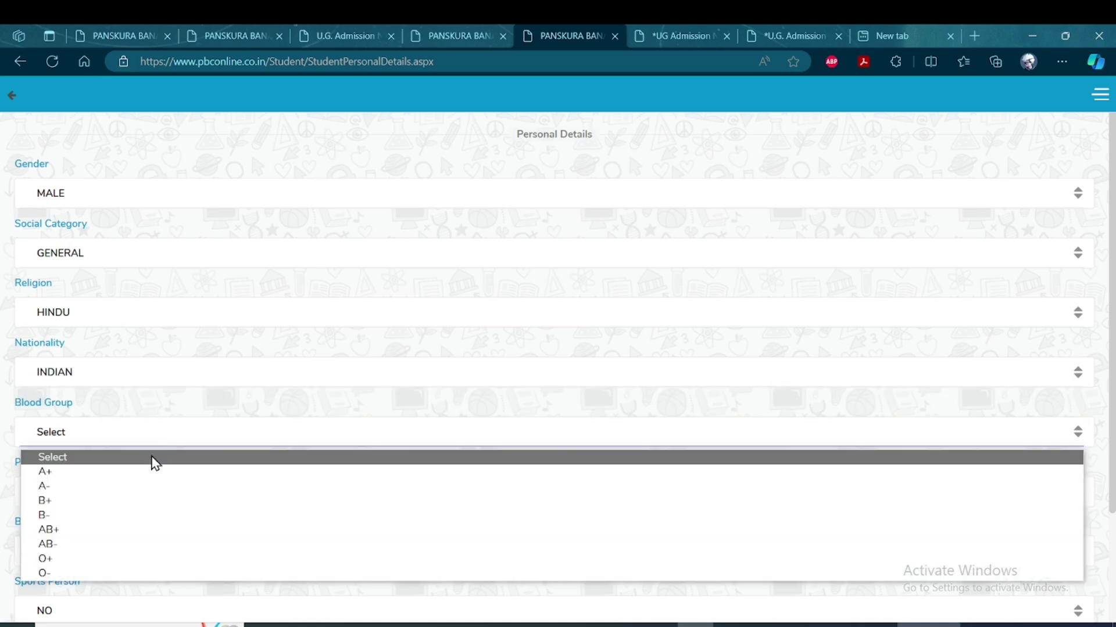
left_click(67, 503)
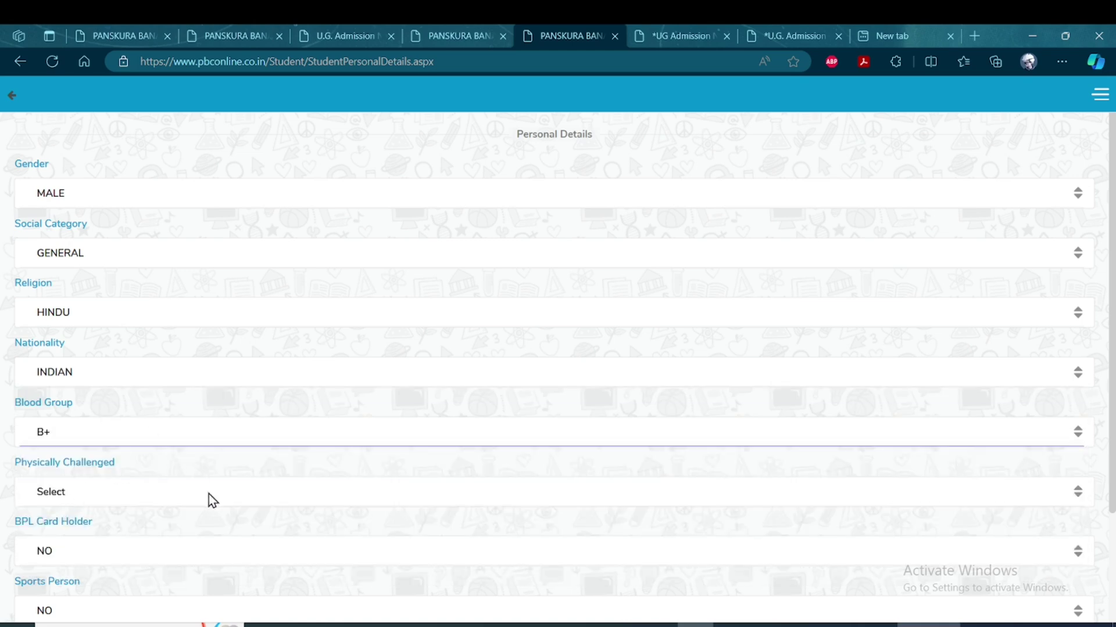
scroll(208, 494, "down", 3)
left_click(194, 351)
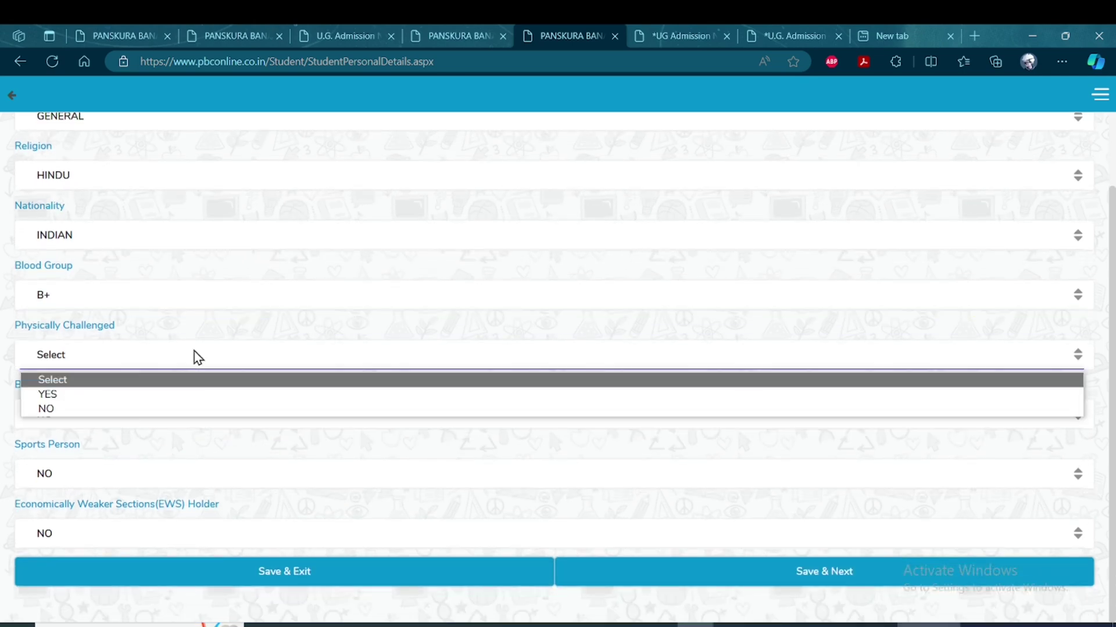
left_click(124, 409)
Set BPL Card Holder to NO, save Personal Details and proceed to Guardian Details
left_click(197, 424)
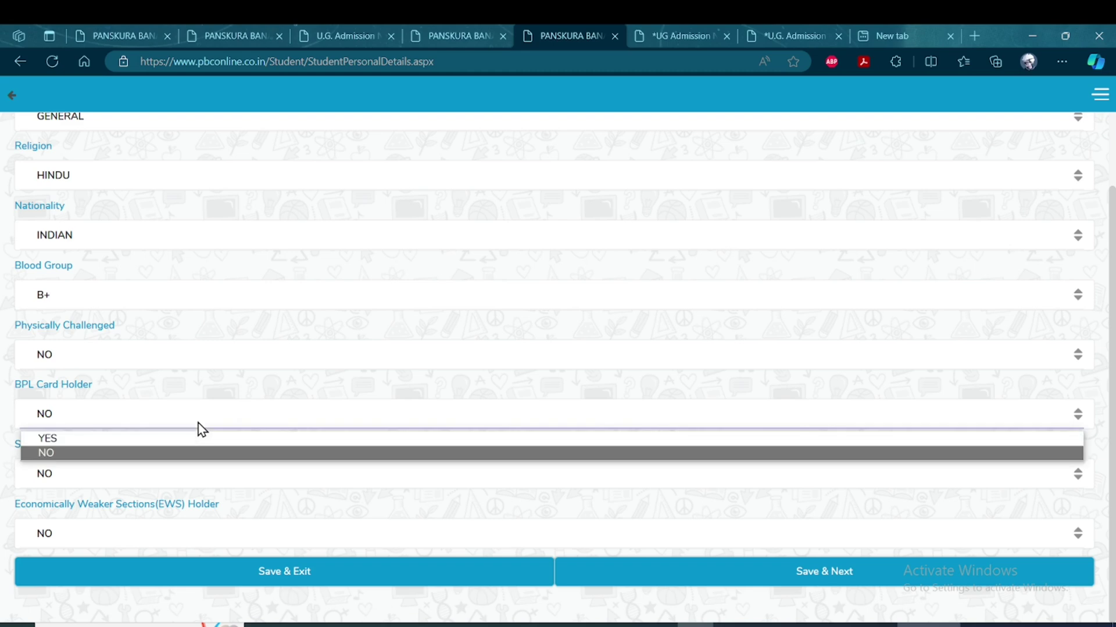
left_click(178, 459)
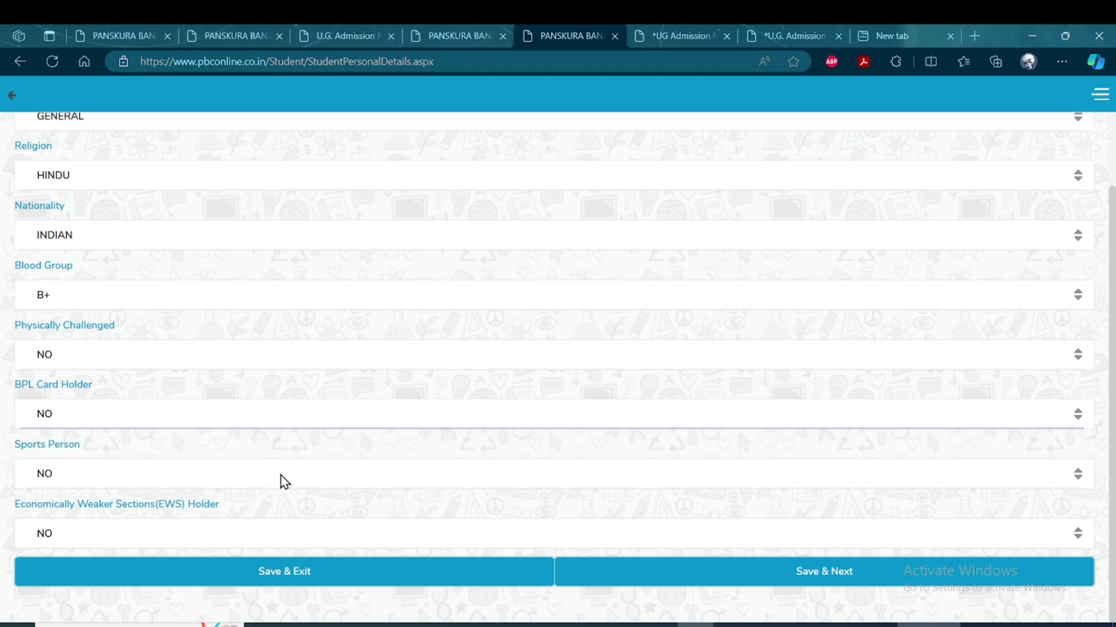
left_click(169, 535)
left_click(280, 520)
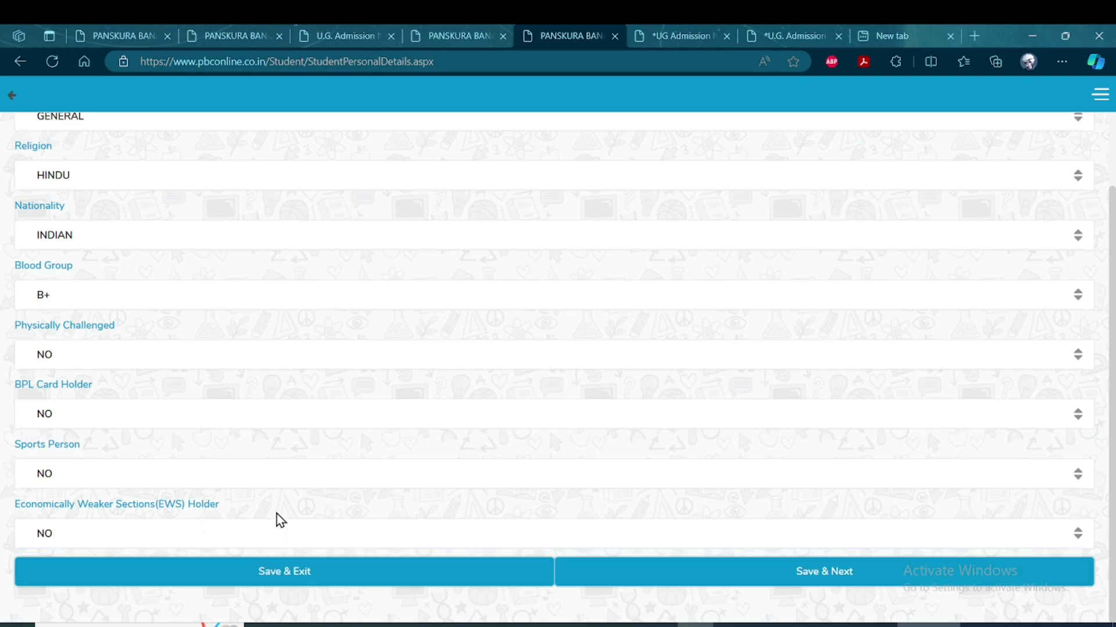
left_click(813, 580)
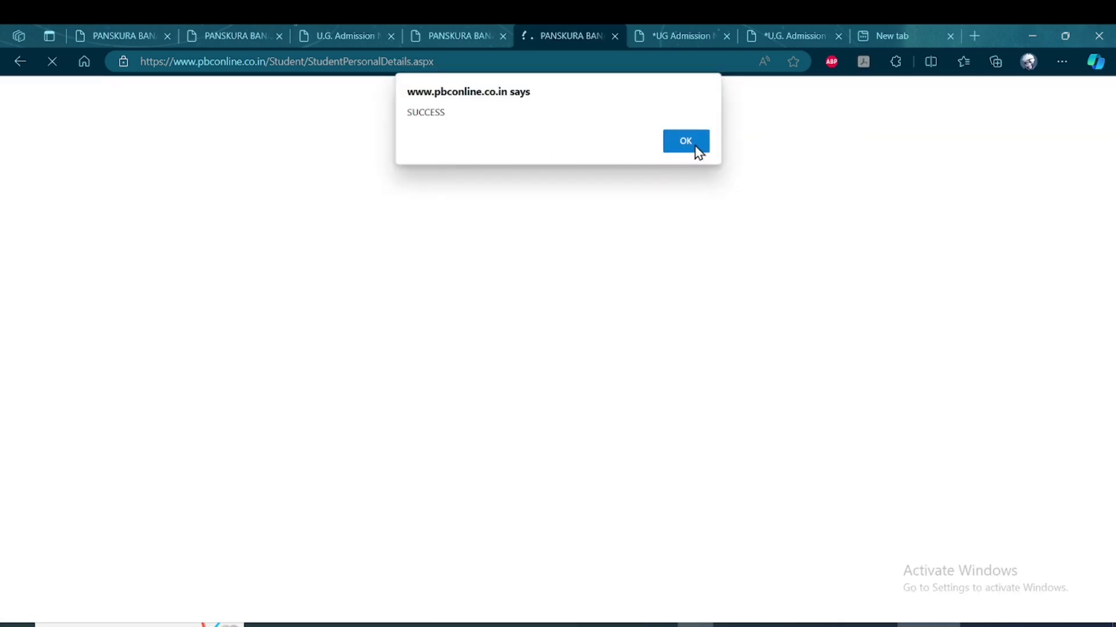
left_click(687, 142)
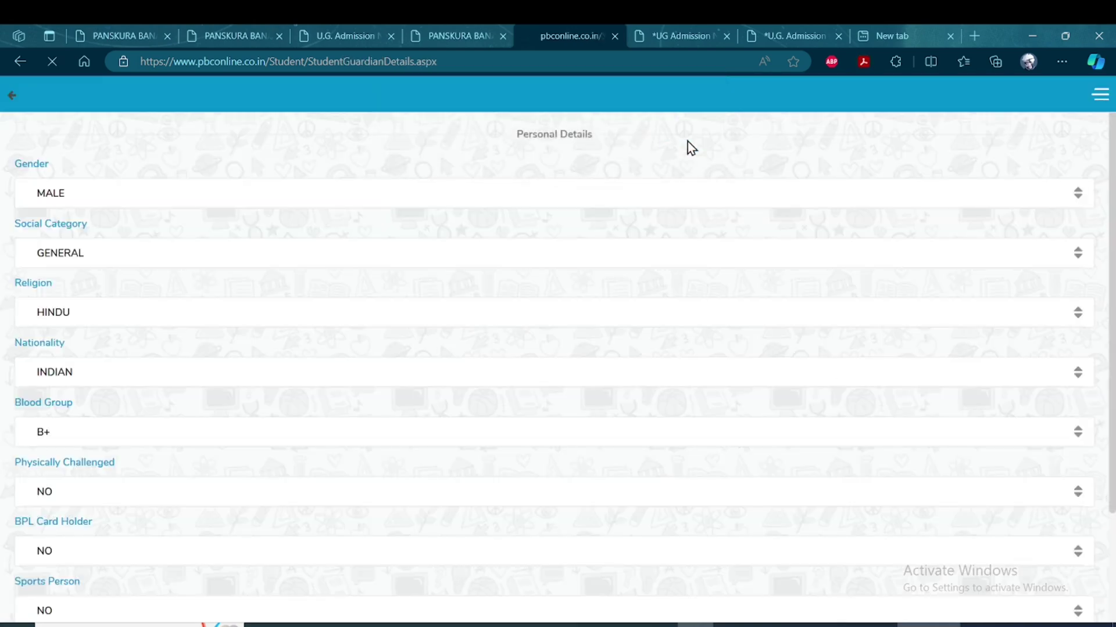
Examine the father, mother, family income and guardian fields of the Guardian Details form
scroll(330, 367, "down", 10)
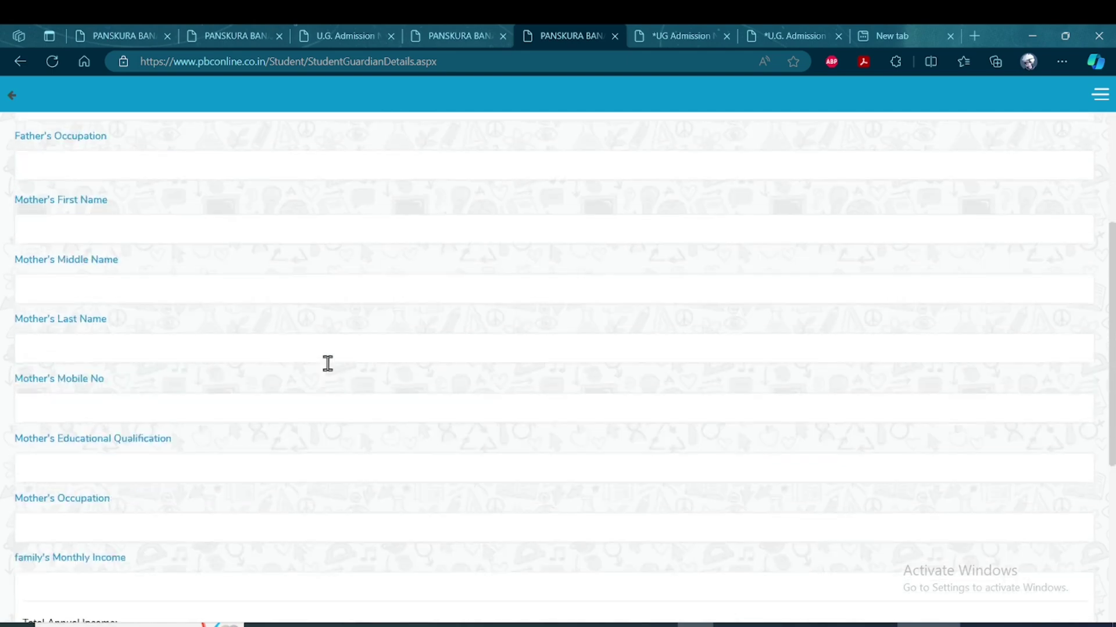
scroll(330, 369, "up", 6)
scroll(328, 368, "up", 4)
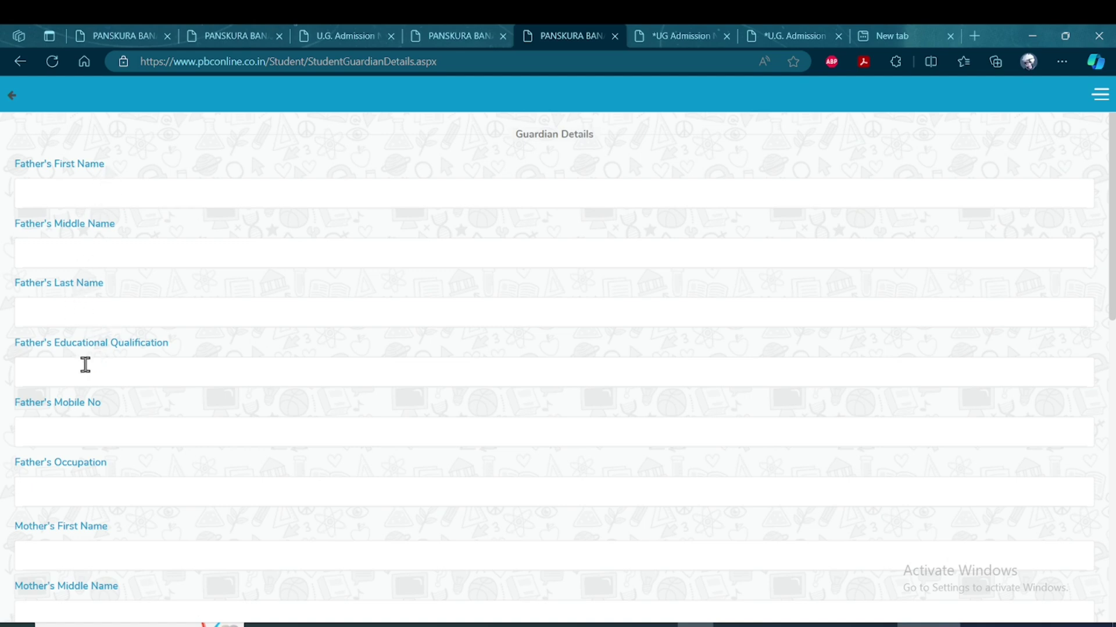
scroll(180, 386, "down", 3)
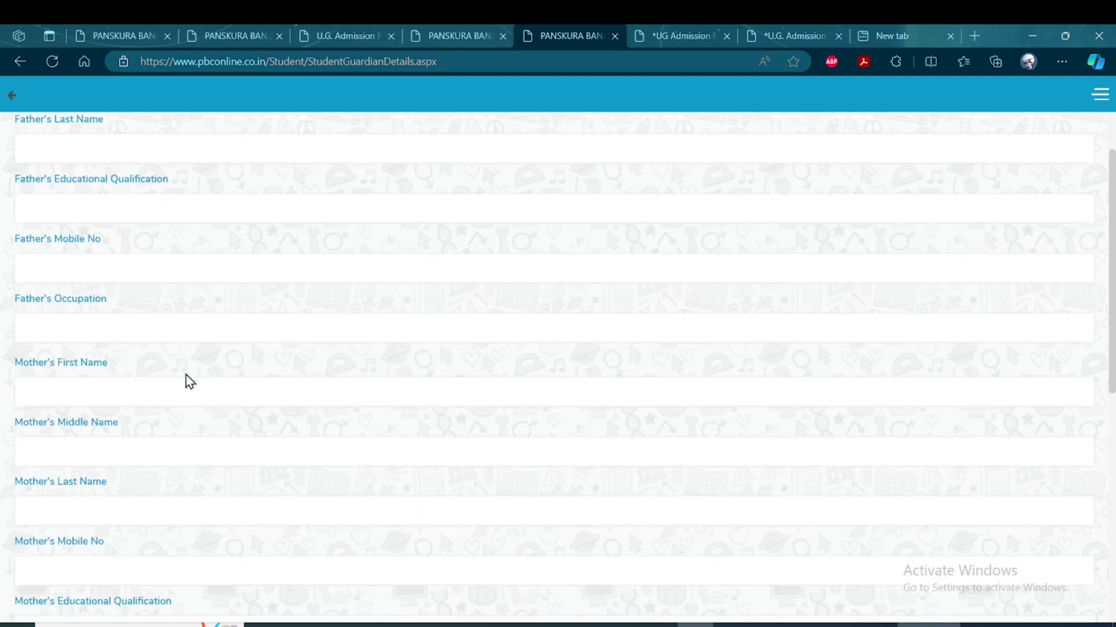
scroll(177, 334, "down", 2)
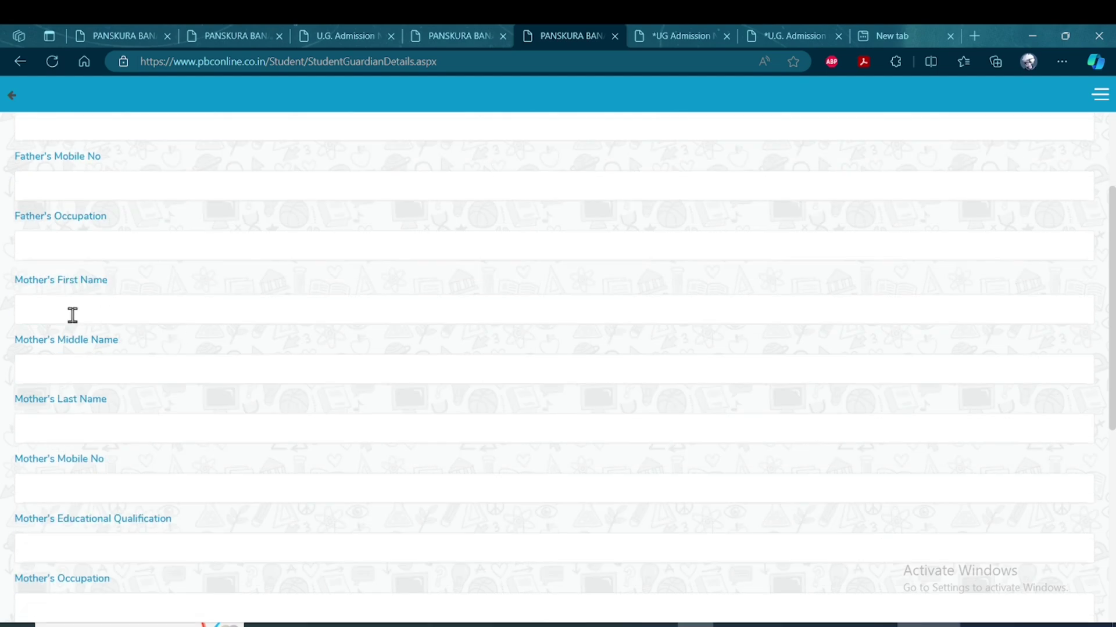
scroll(89, 367, "down", 2)
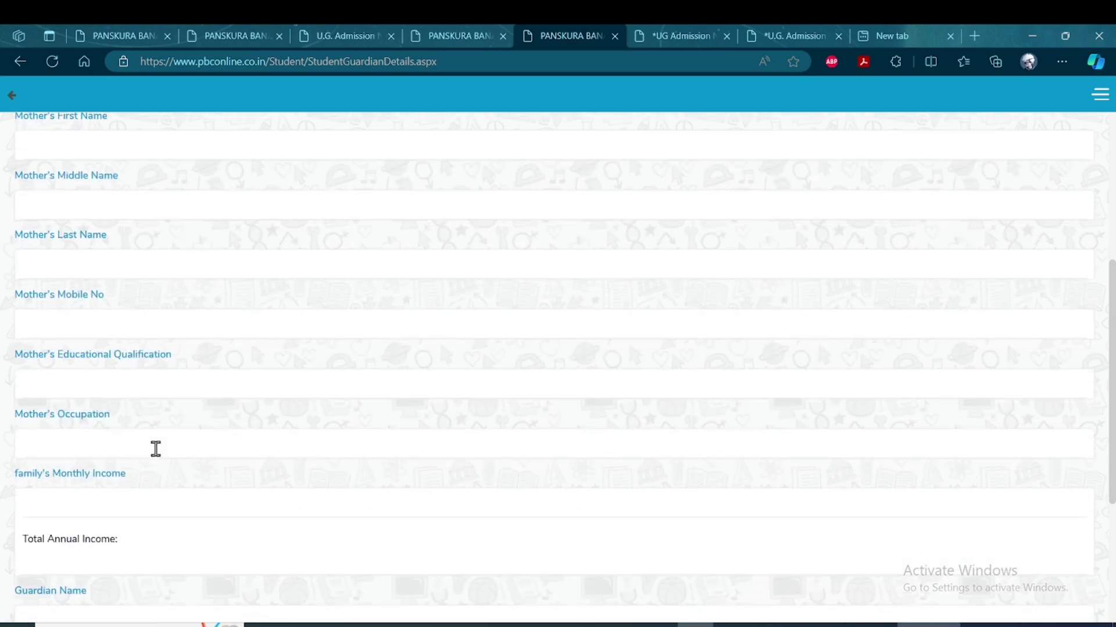
scroll(163, 436, "down", 2)
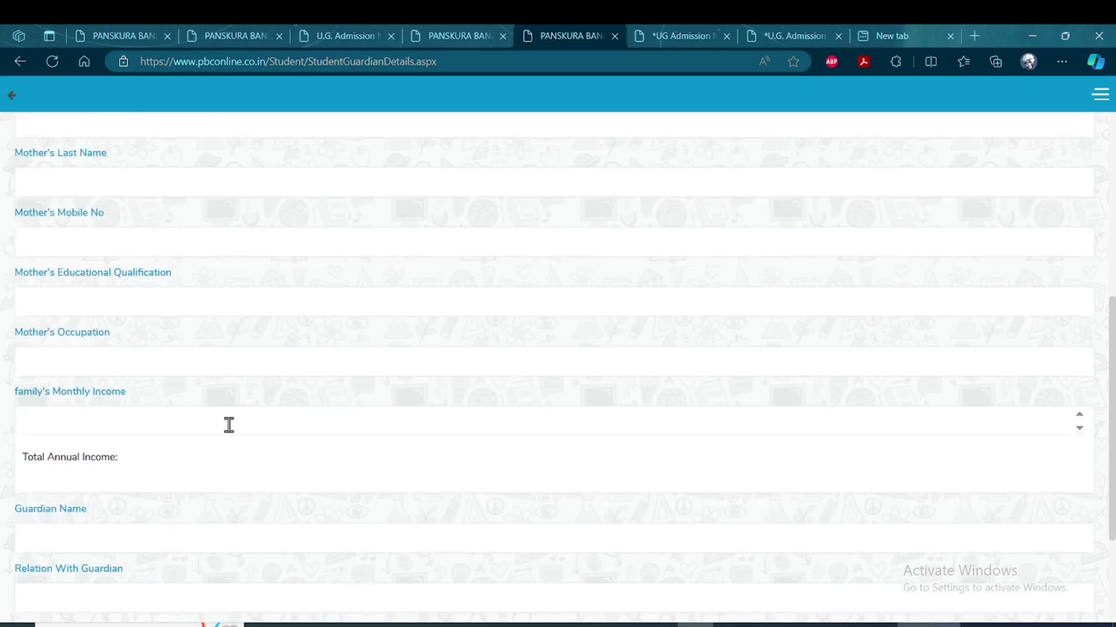
left_click(77, 428)
scroll(152, 463, "down", 1)
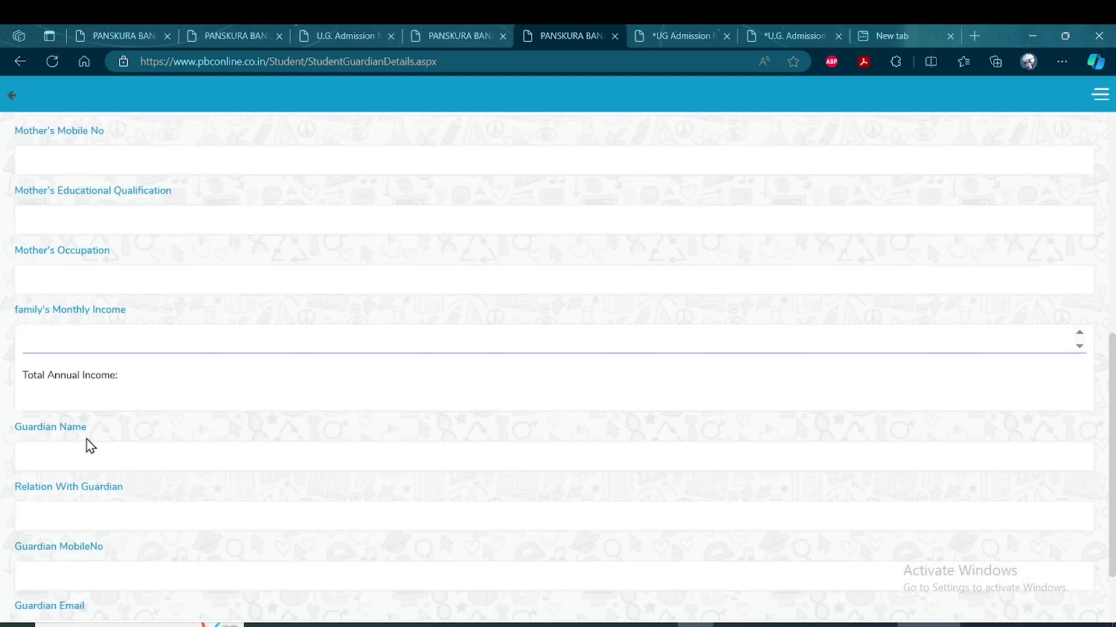
scroll(82, 450, "down", 2)
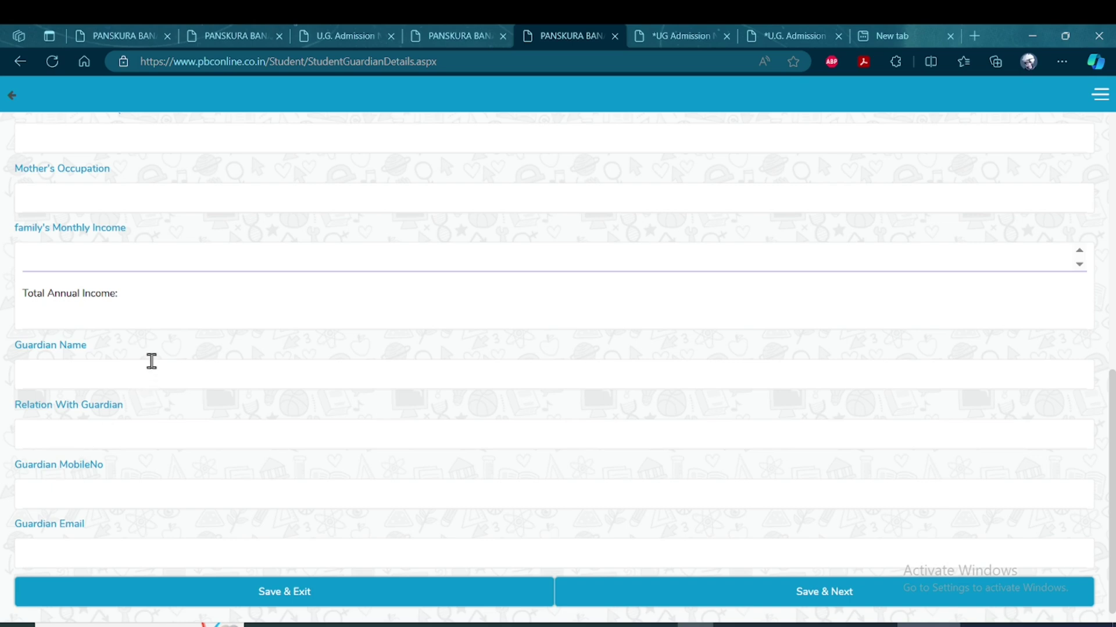
Save Guardian Details and proceed to Scholarship Details
scroll(74, 372, "up", 2)
scroll(112, 456, "down", 1)
scroll(229, 455, "down", 1)
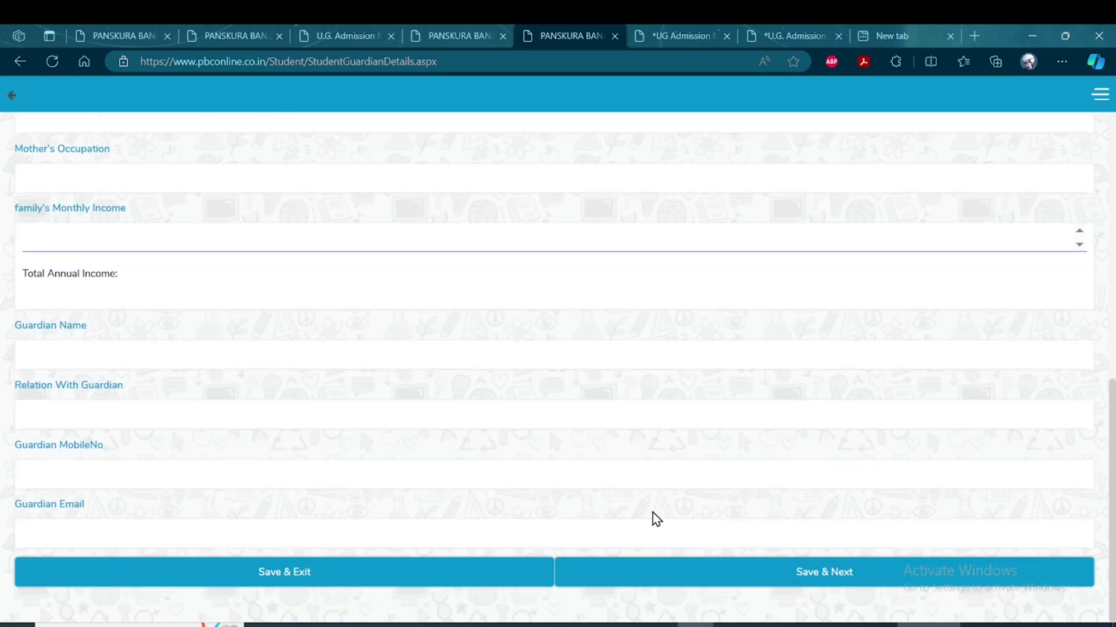
key("Return")
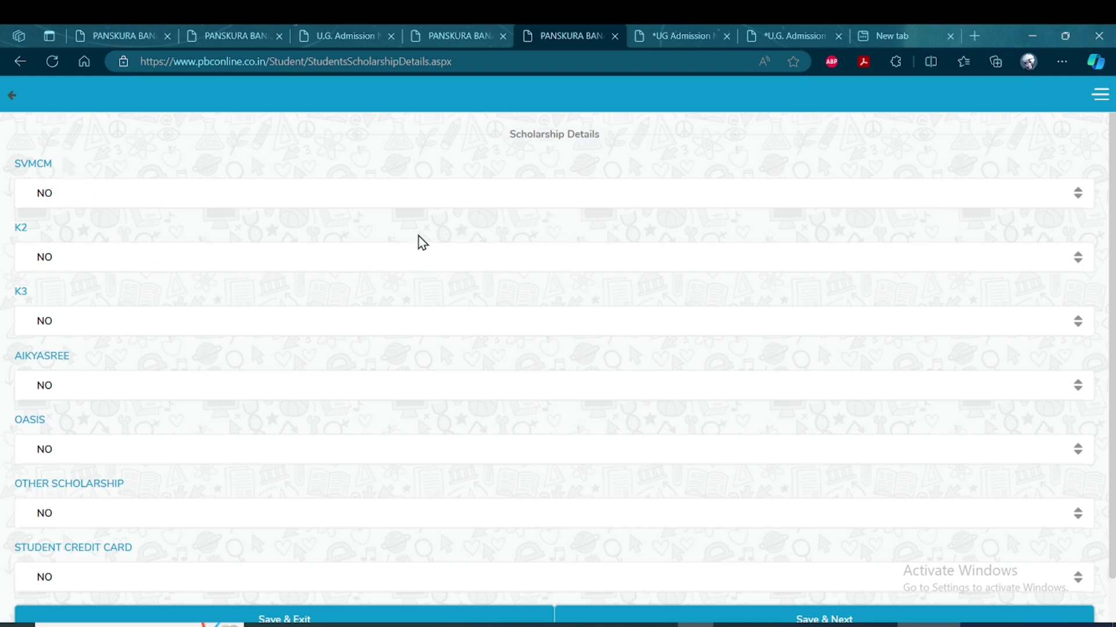
Switch the SVMCM scholarship to YES to show its ID field, and back to NO
left_click(420, 201)
left_click(319, 233)
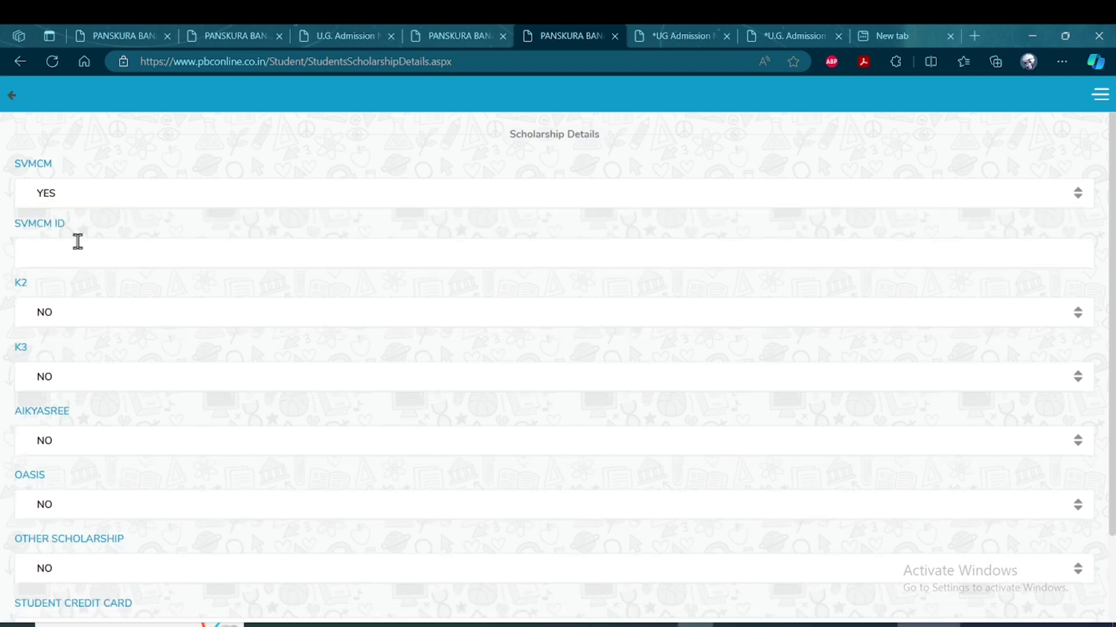
left_click(167, 205)
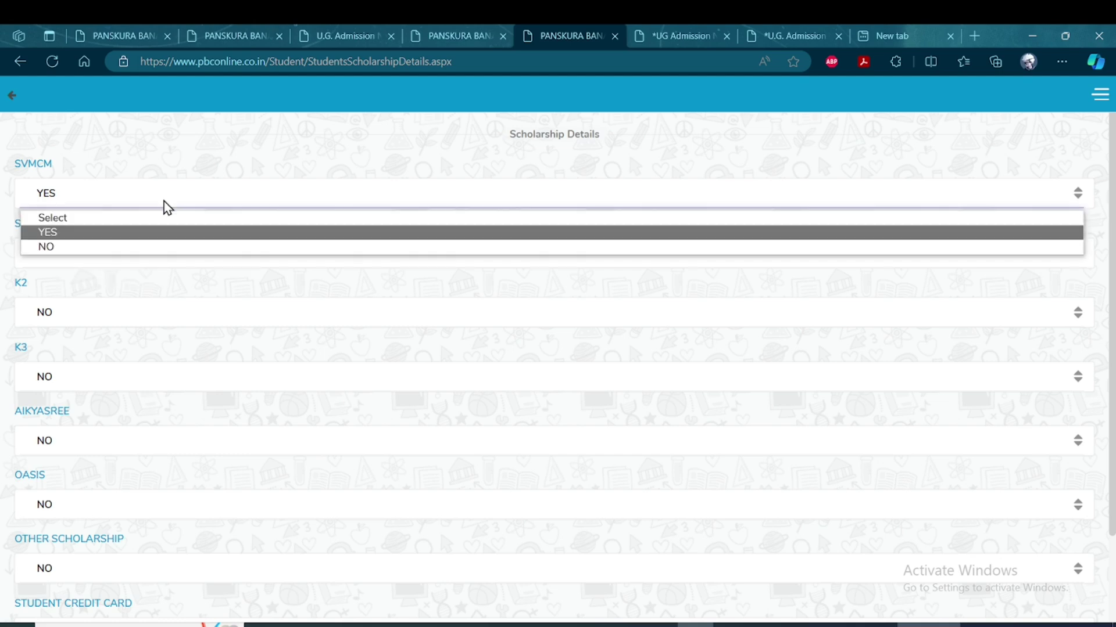
left_click(125, 248)
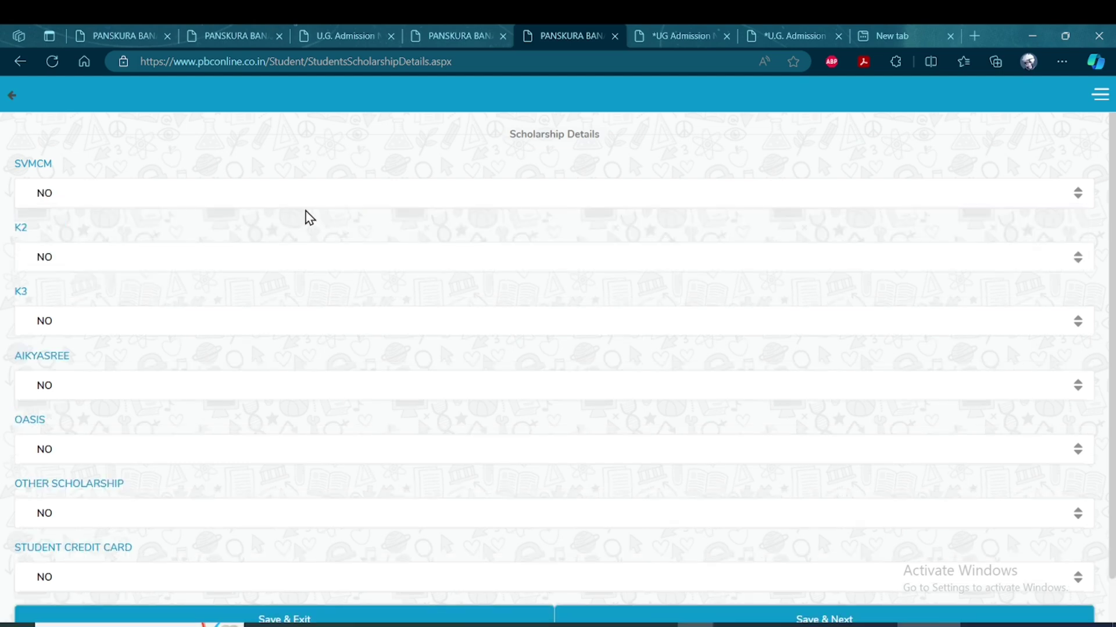
Switch the K2 scholarship to YES and back to NO in Scholarship Details
scroll(161, 187, "down", 1)
left_click(134, 209)
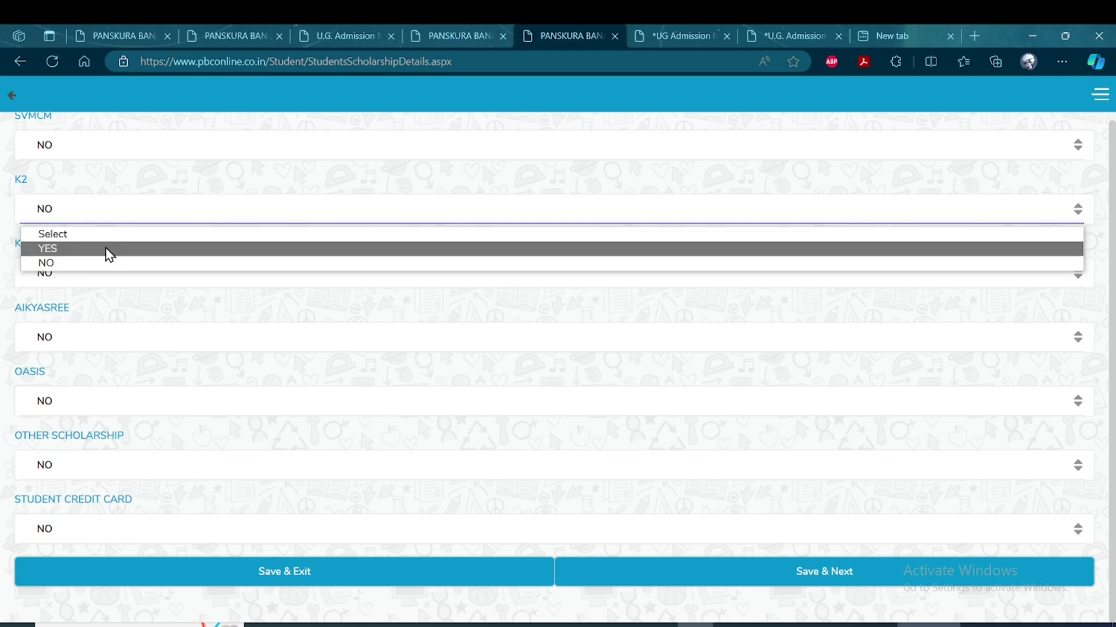
left_click(108, 250)
left_click(142, 212)
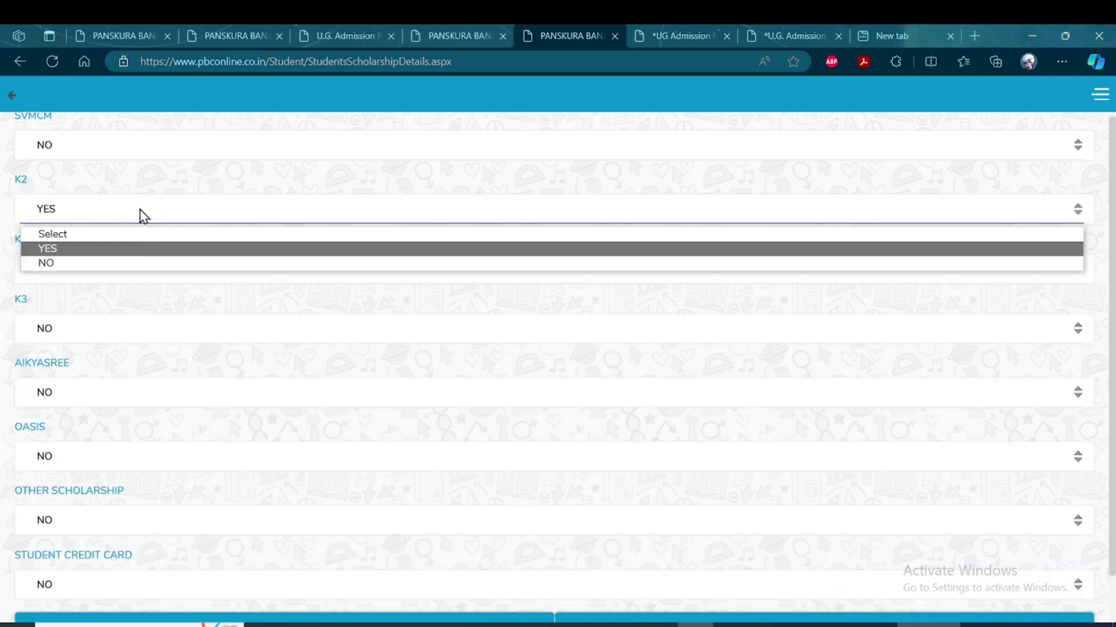
left_click(105, 259)
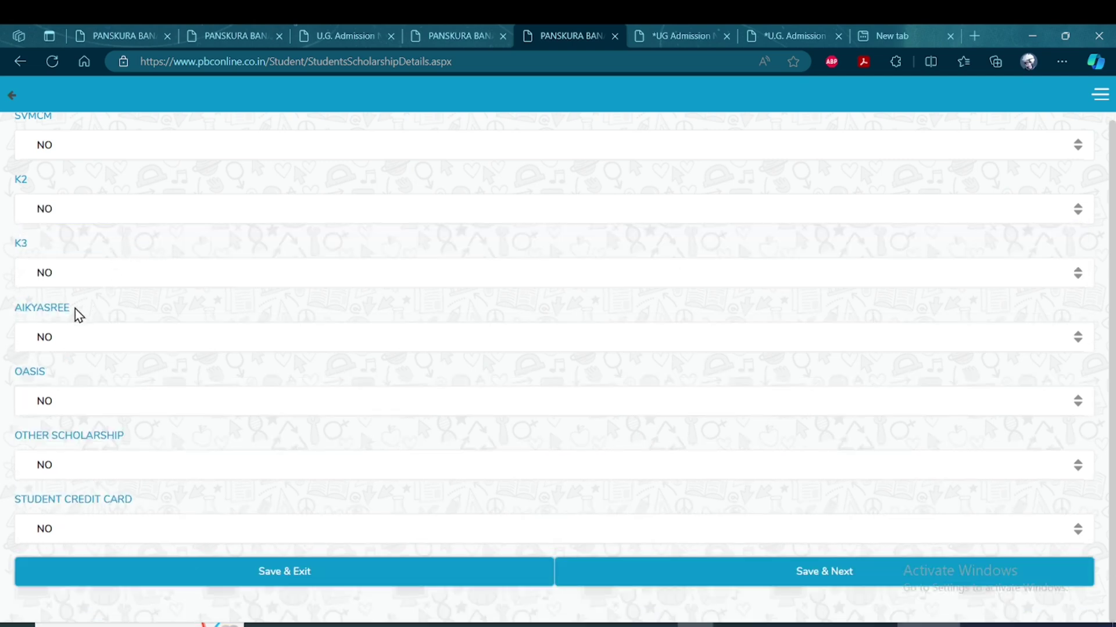
Switch the AIKYASREE scholarship to YES to show its ID field, and back to NO
left_click(159, 344)
left_click(127, 381)
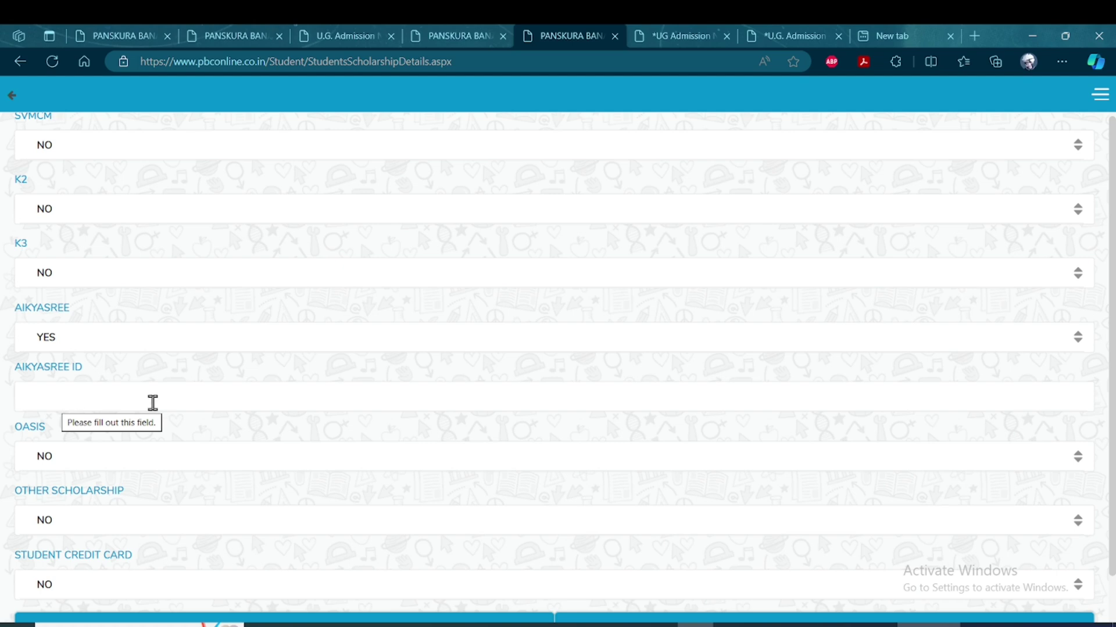
left_click(145, 339)
left_click(100, 392)
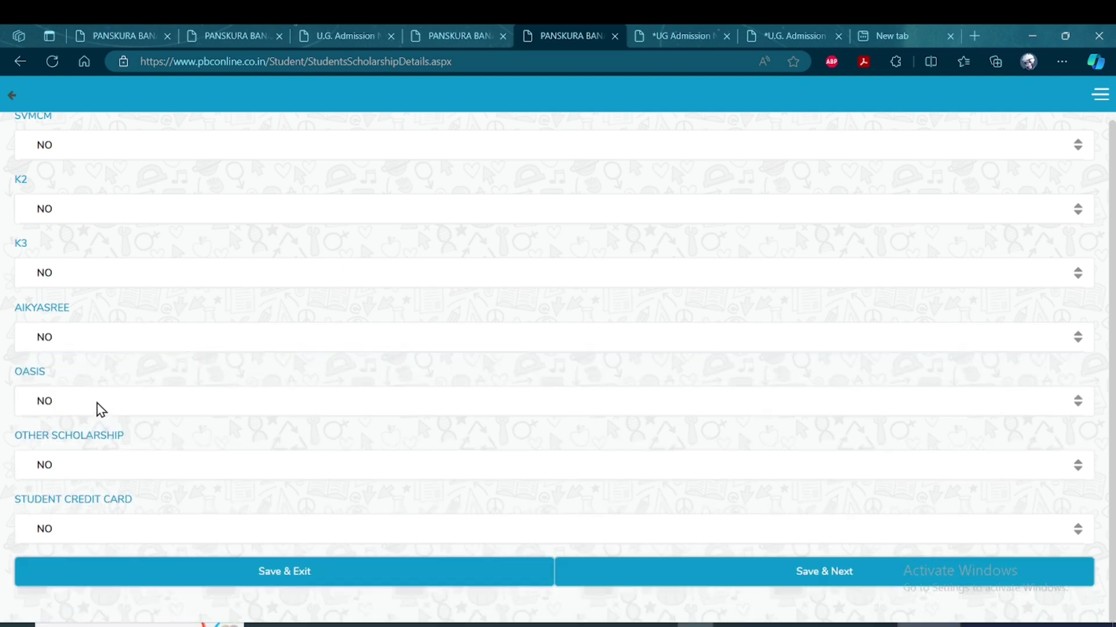
Switch OTHER SCHOLARSHIP to YES to show its name and ID fields, and back to NO
left_click(117, 466)
left_click(81, 506)
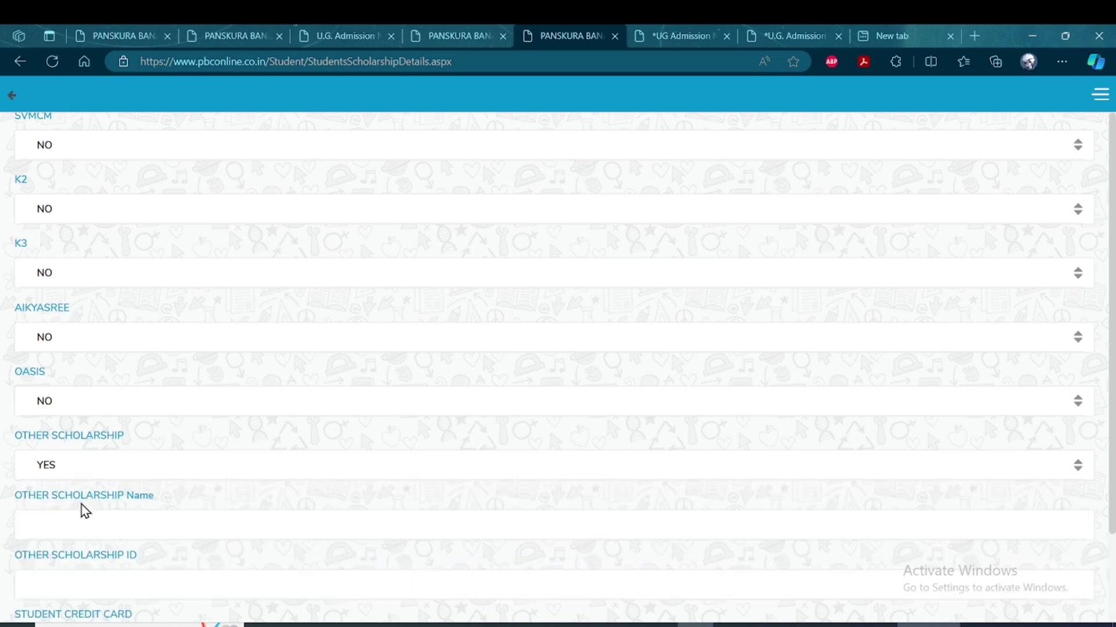
scroll(150, 439, "down", 2)
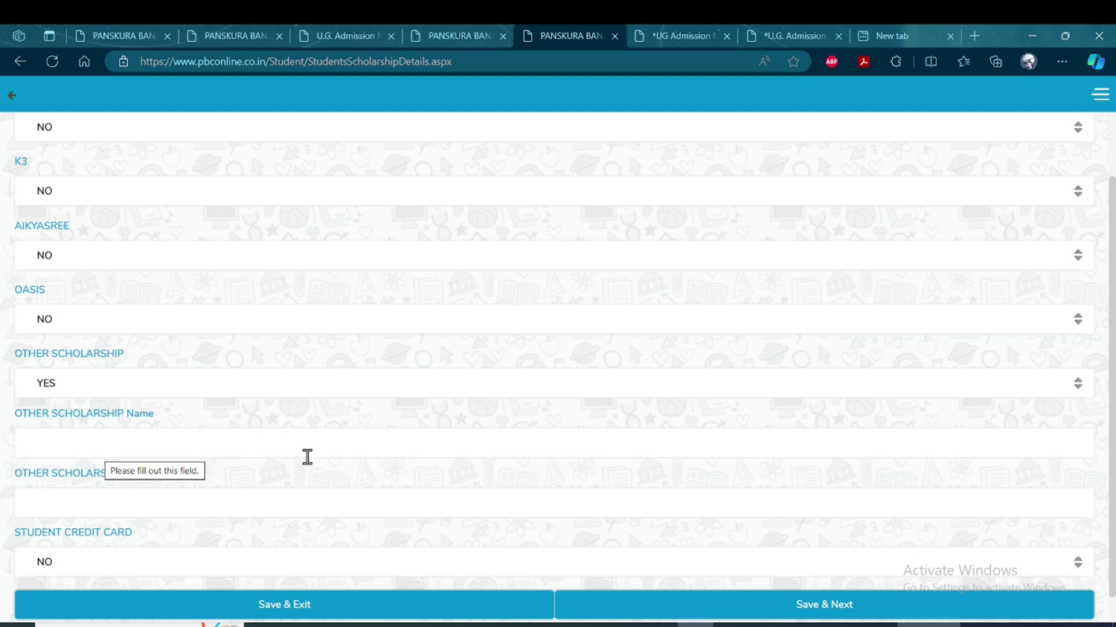
left_click(117, 382)
left_click(79, 437)
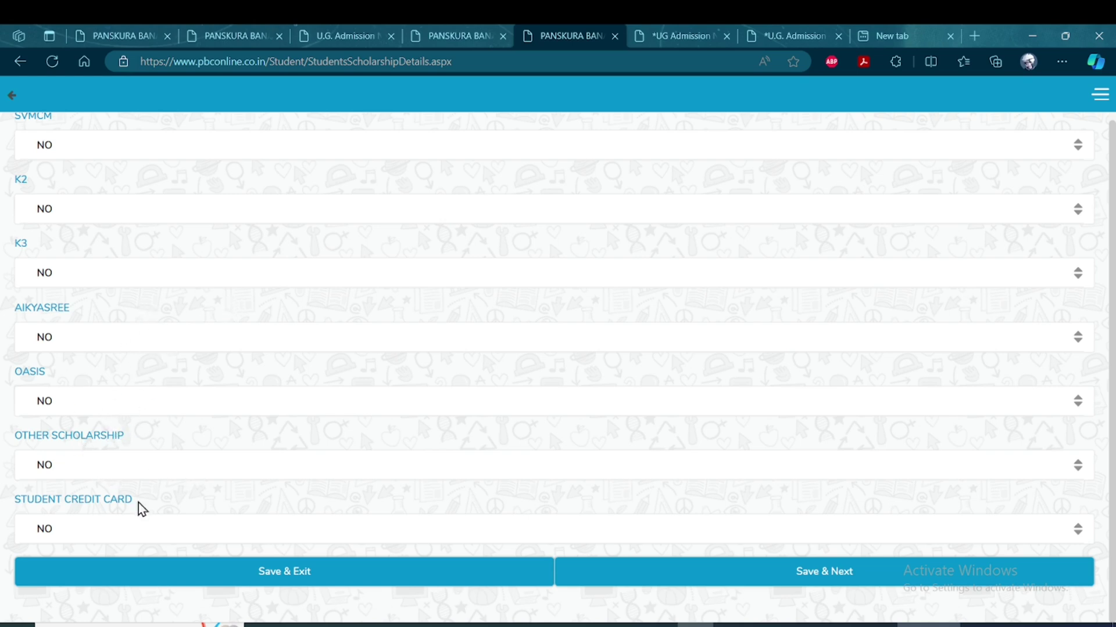
Set STUDENT CREDIT CARD to NO, save Scholarship Details and proceed to Communication details
left_click(216, 528)
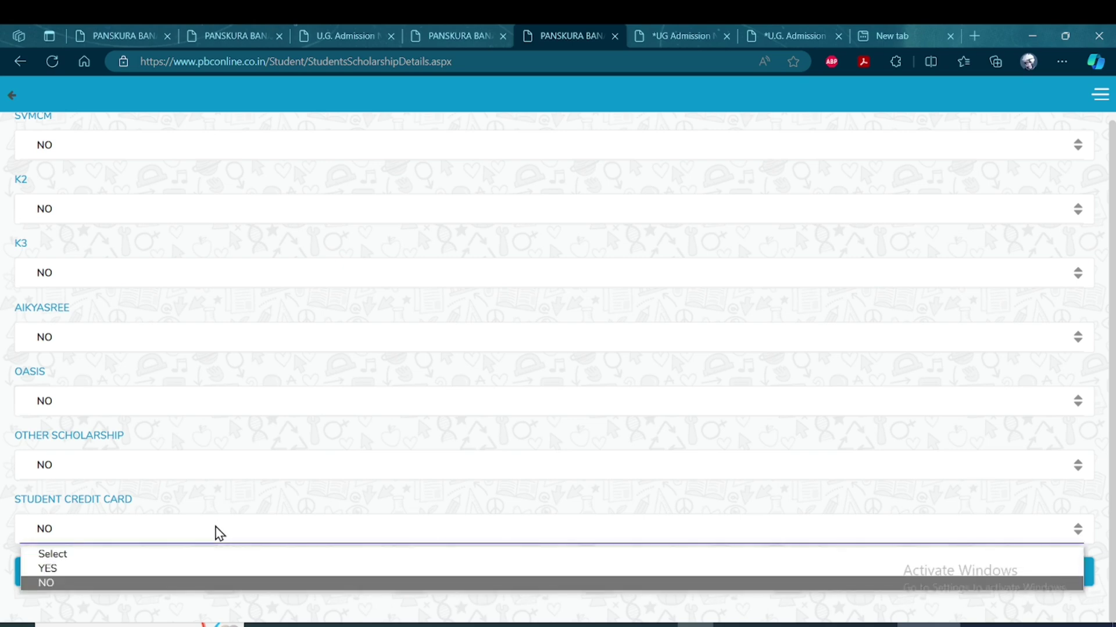
left_click(141, 583)
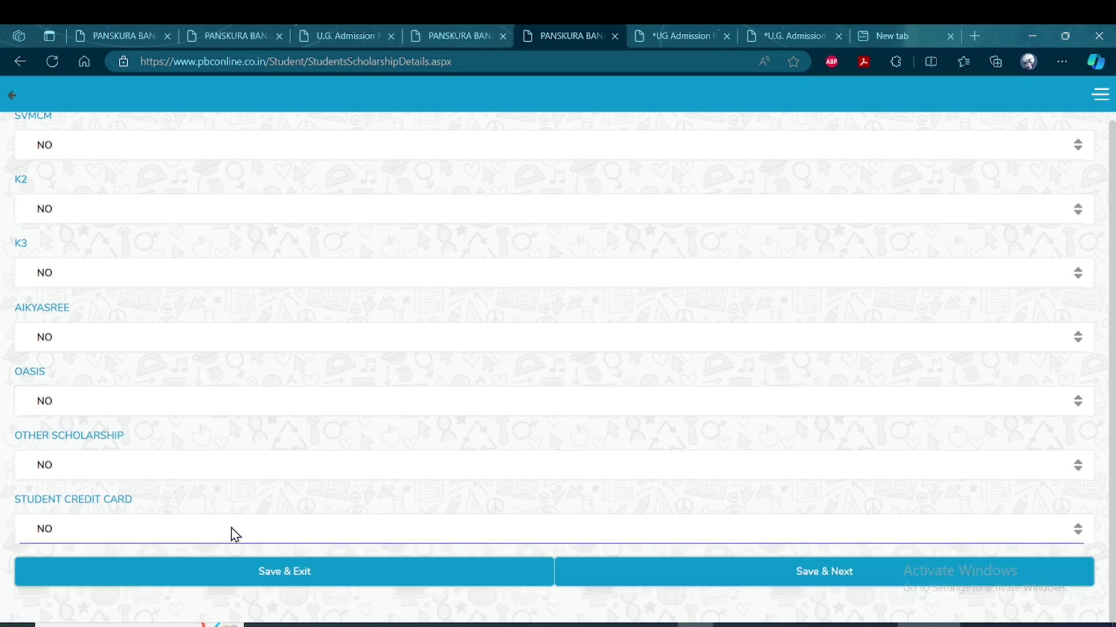
left_click(809, 584)
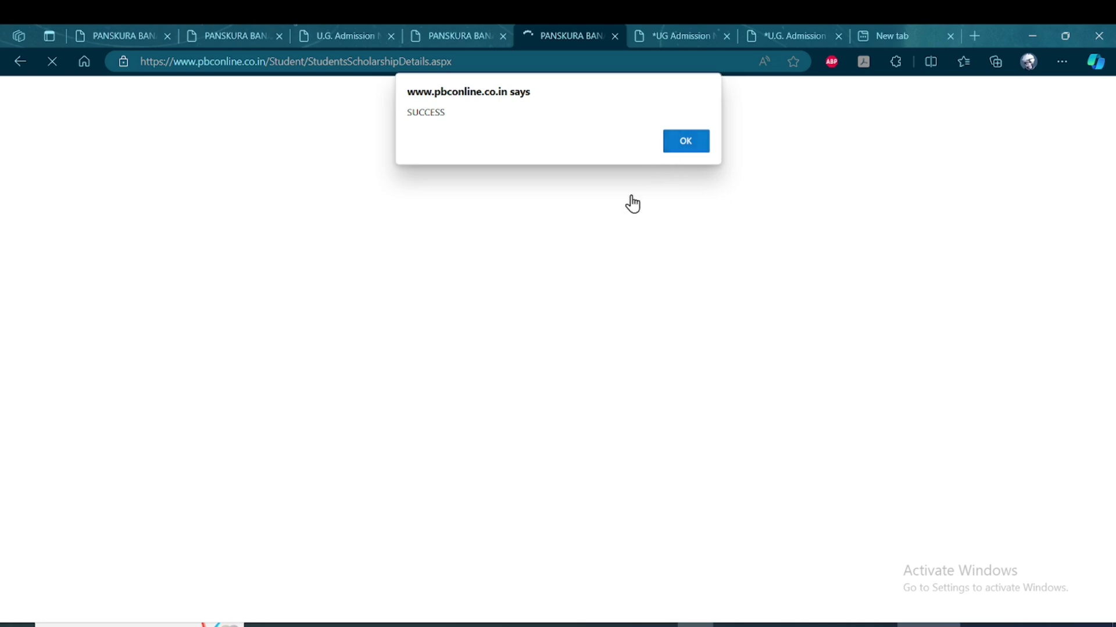
left_click(686, 147)
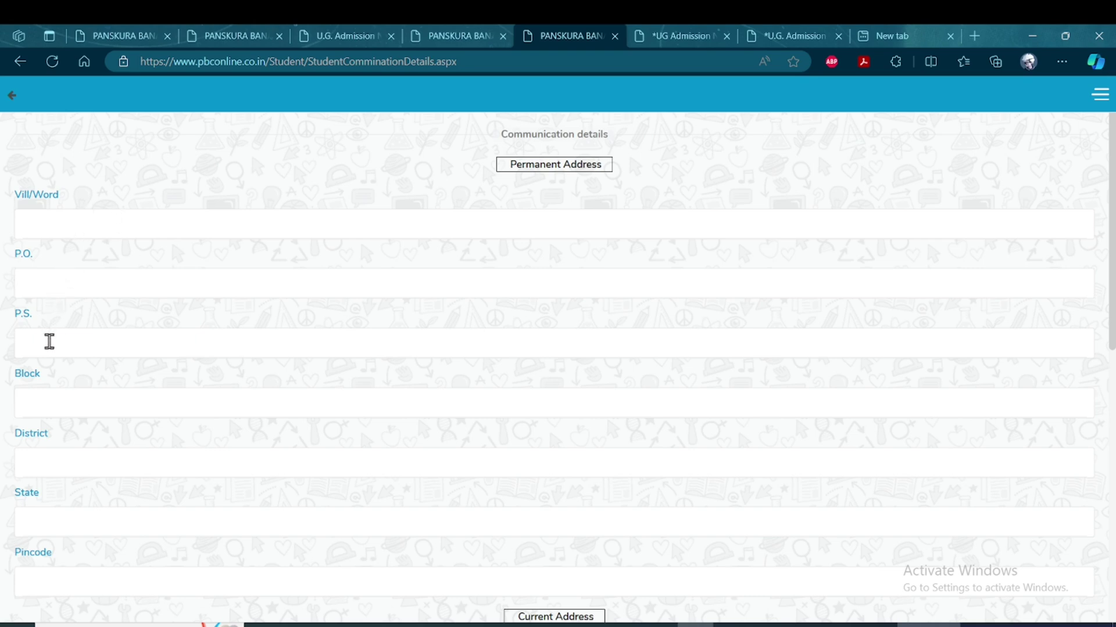
Examine the permanent and current address fields in Communication details, including the option to reuse the permanent address
scroll(43, 399, "down", 1)
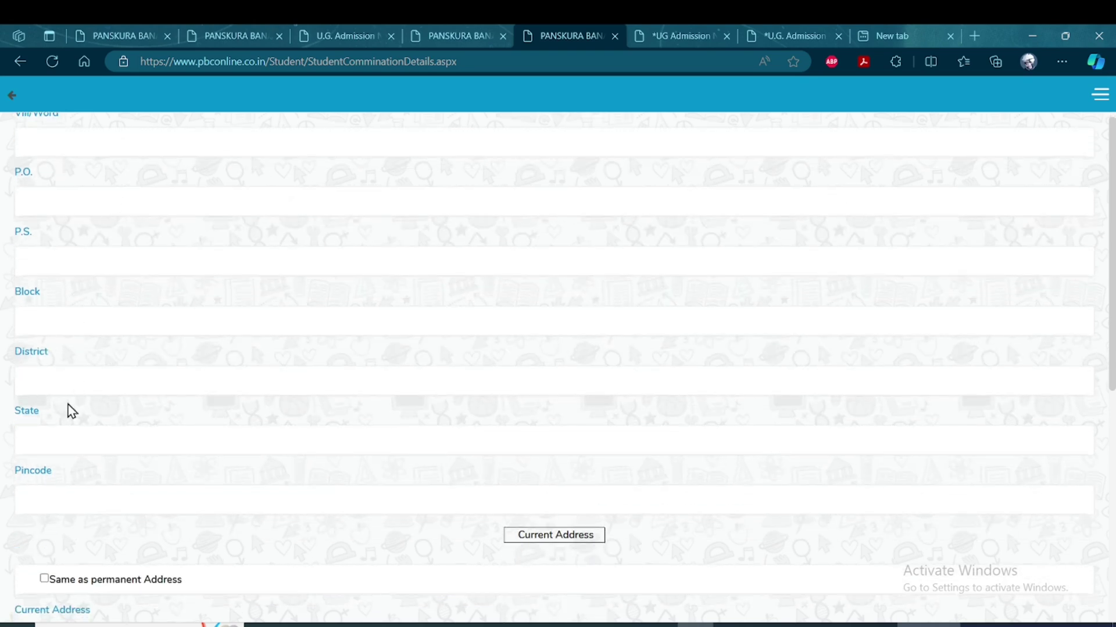
scroll(82, 473, "down", 1)
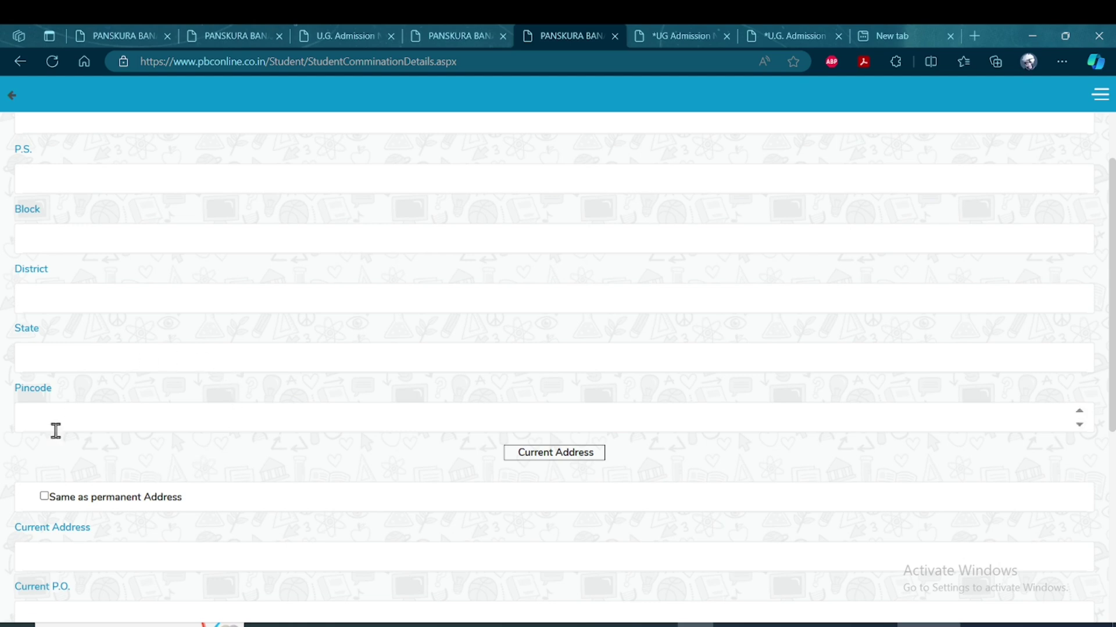
scroll(114, 437, "down", 2)
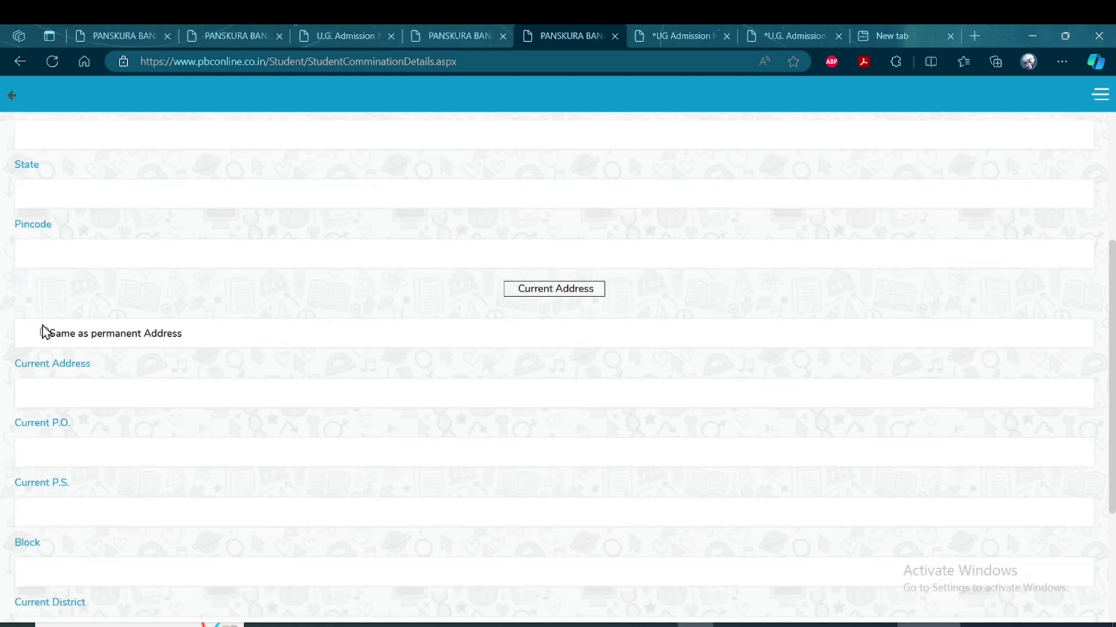
scroll(288, 387, "down", 3)
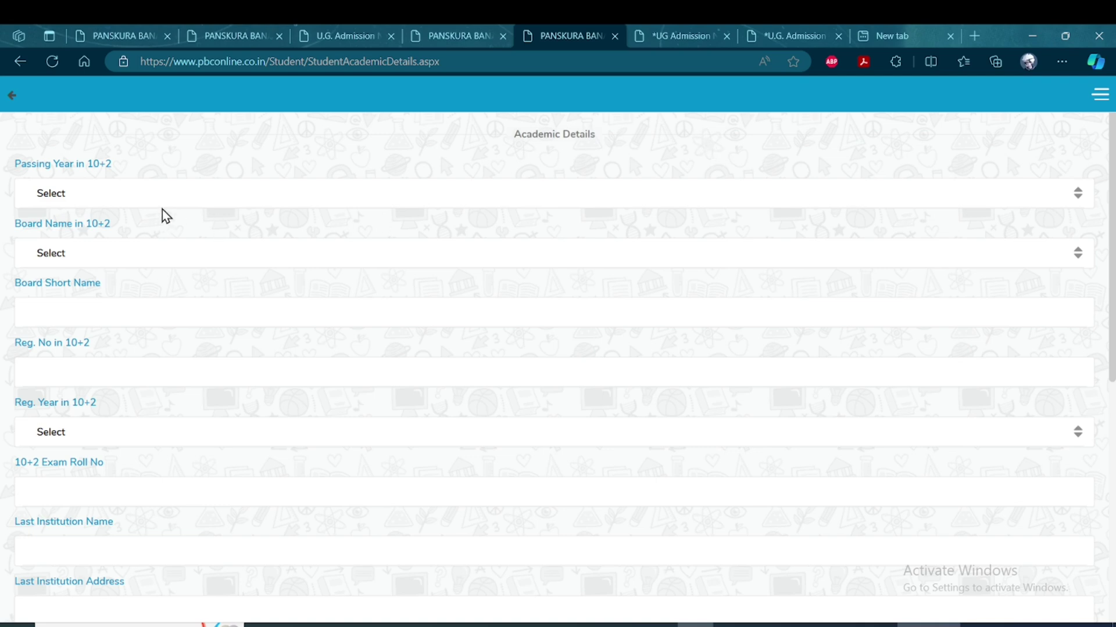
In Academic Details, set the 10+2 passing year to 2024 and the board to WEST BENGAL COUNCIL OF HIGHER SECONDARY EDUCATION
left_click(196, 200)
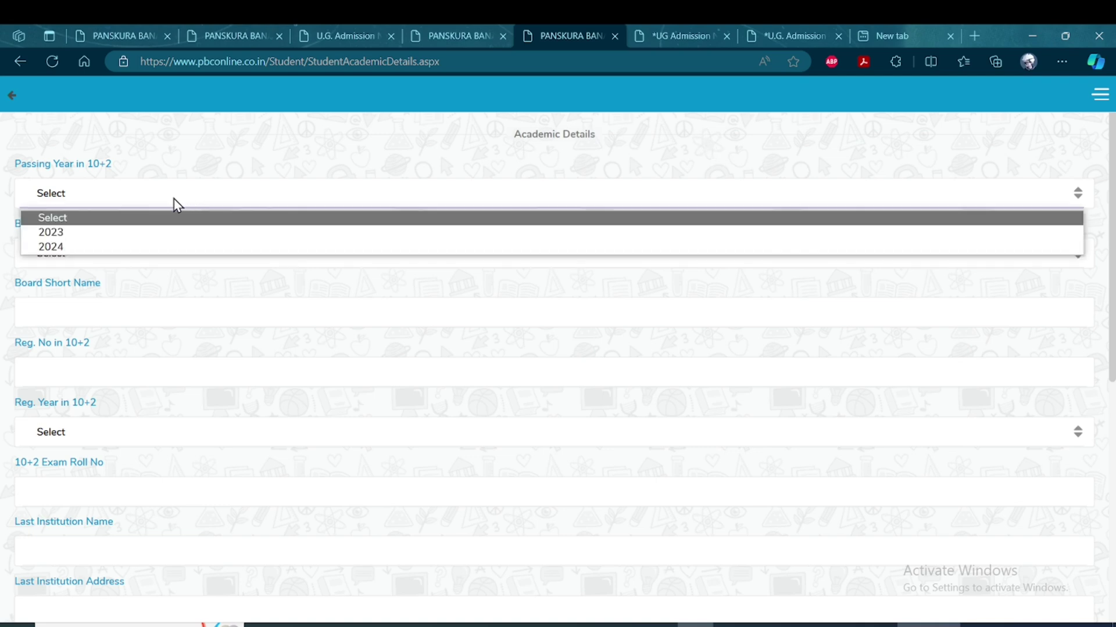
left_click(98, 248)
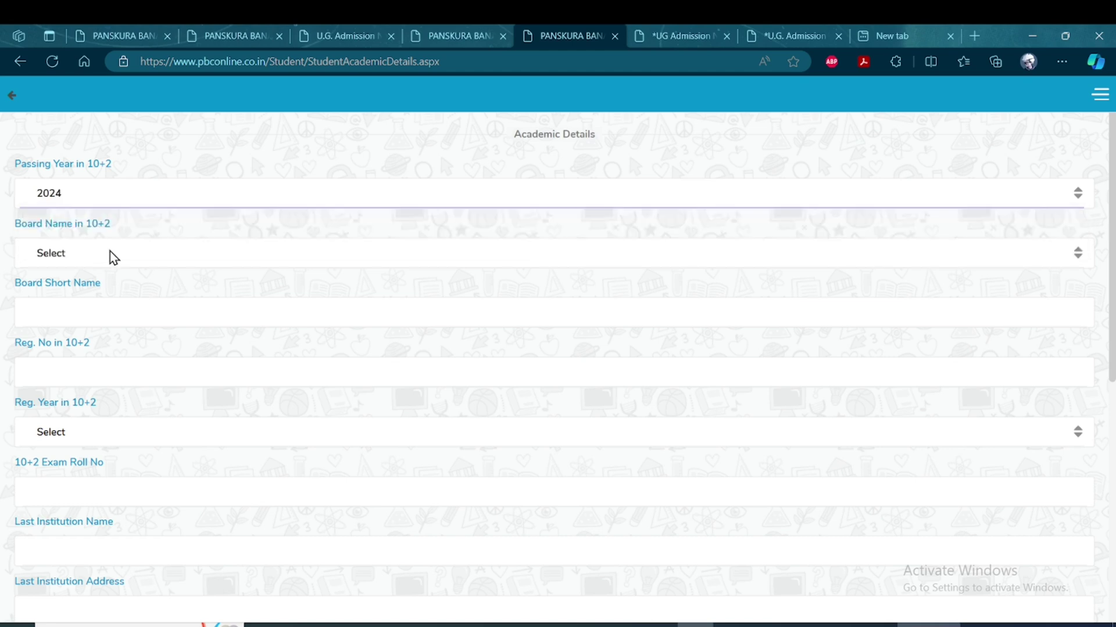
left_click(132, 261)
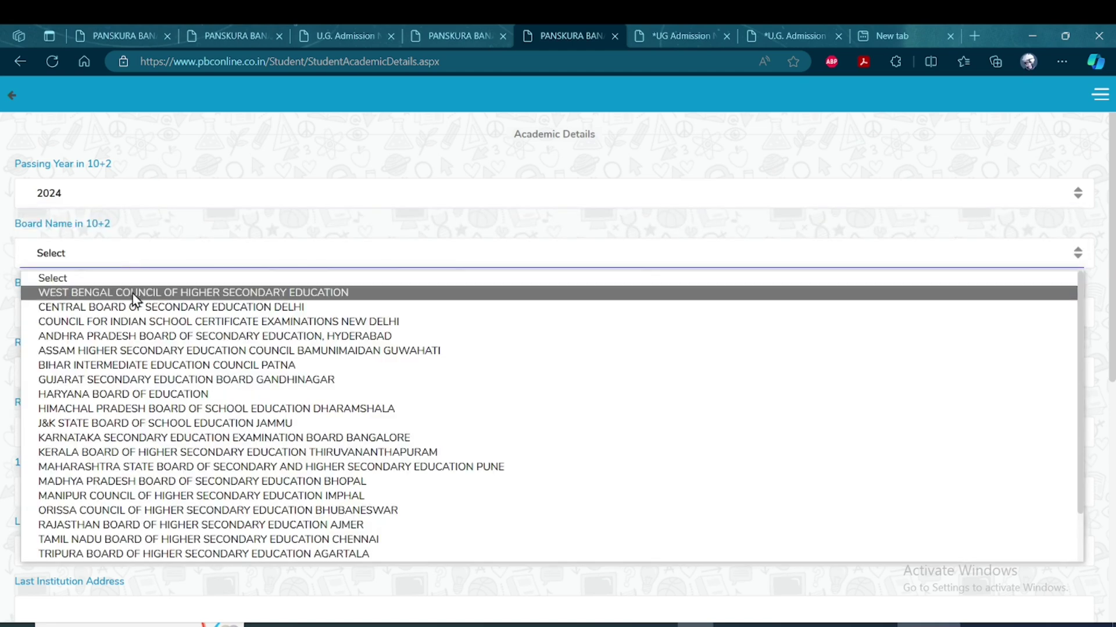
left_click(133, 293)
left_click(183, 302)
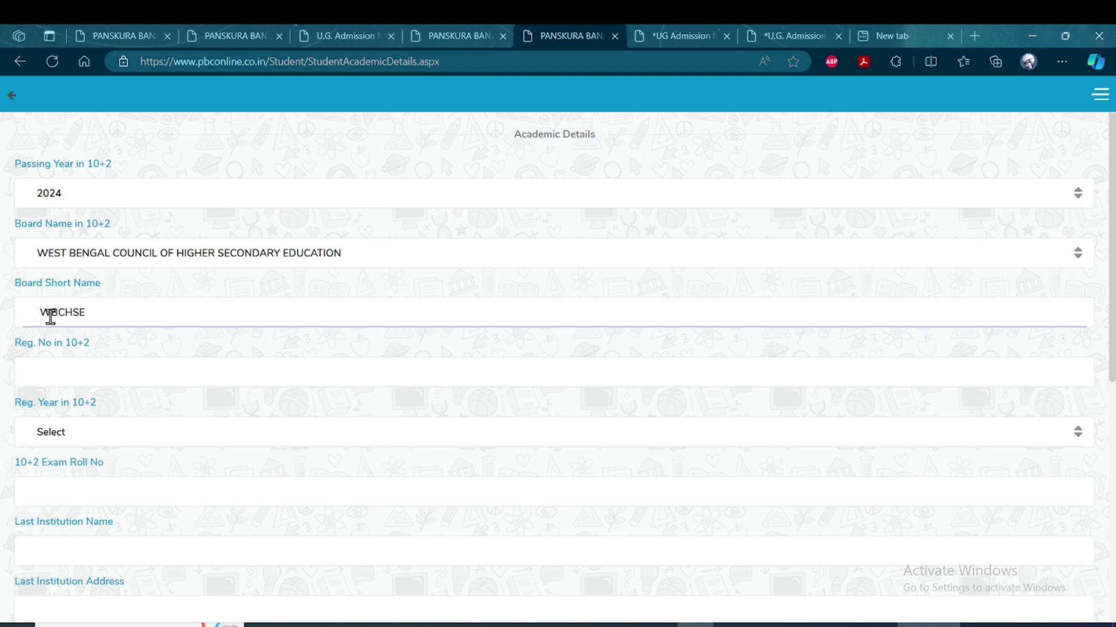
Set the 10+2 registration year to 2024, leaving the registration number empty
scroll(155, 343, "down", 1)
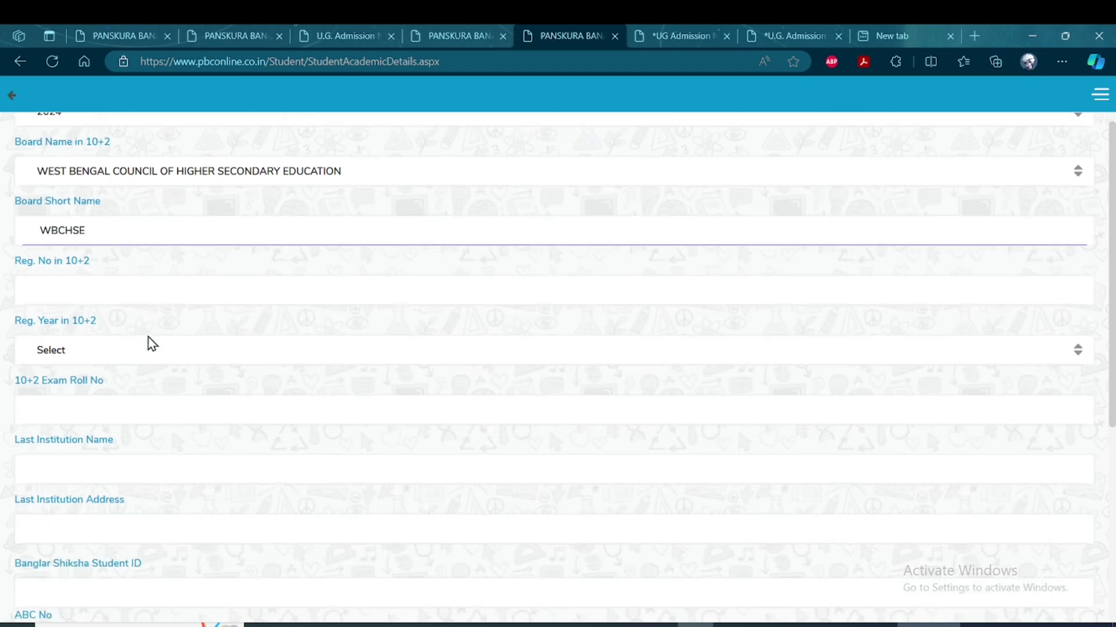
left_click(68, 291)
left_click(95, 348)
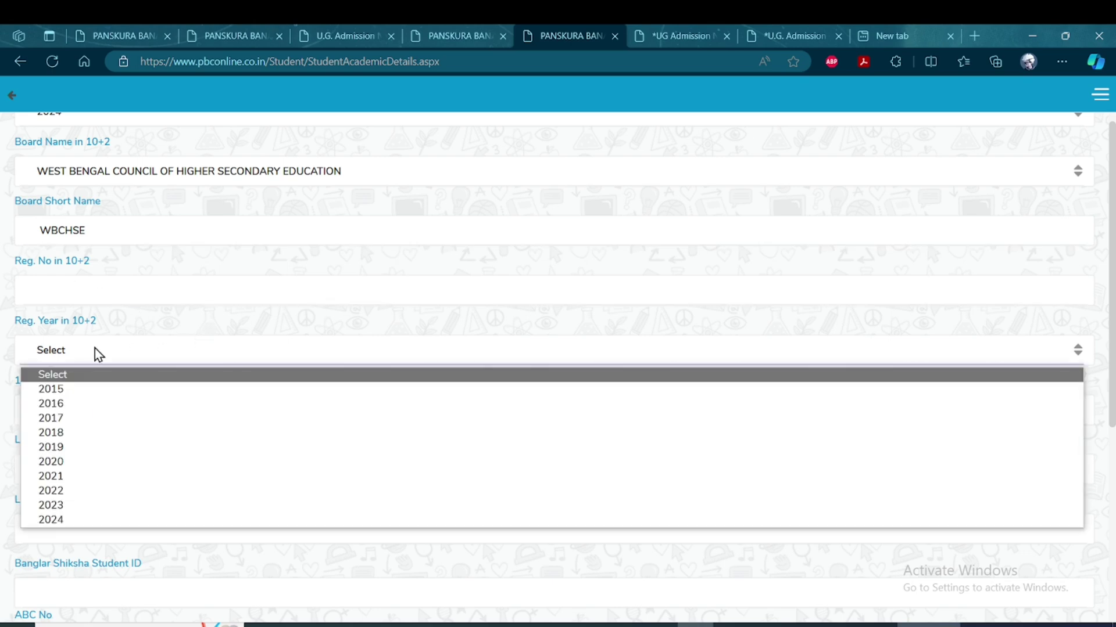
left_click(58, 519)
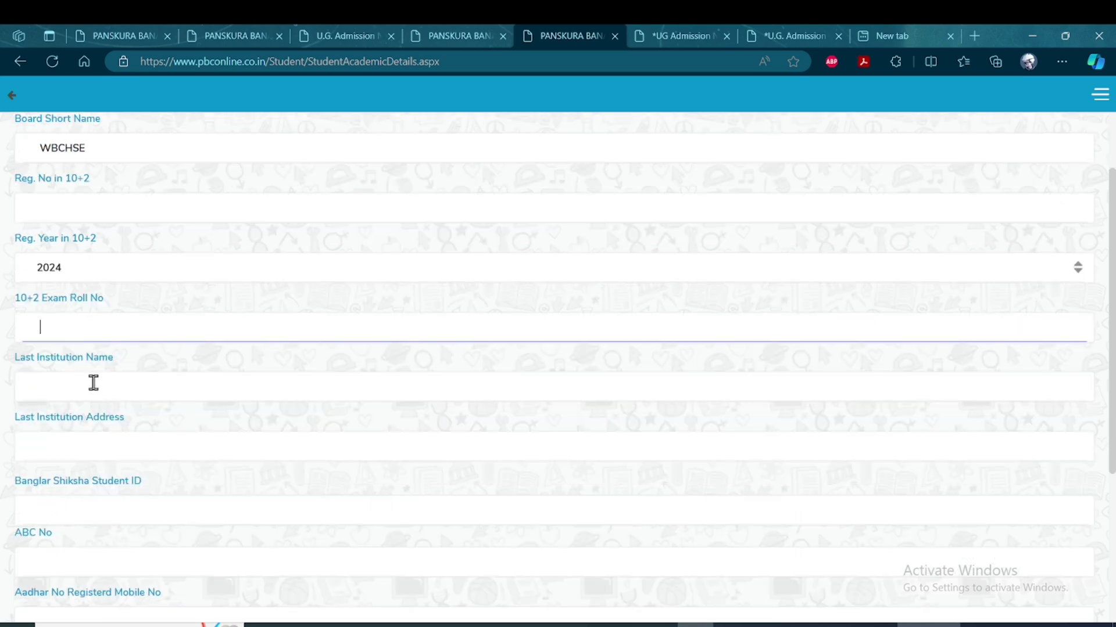
Review the remaining Academic Details fields, from exam roll number to previous registration, and proceed to Document Details
scroll(71, 363, "down", 1)
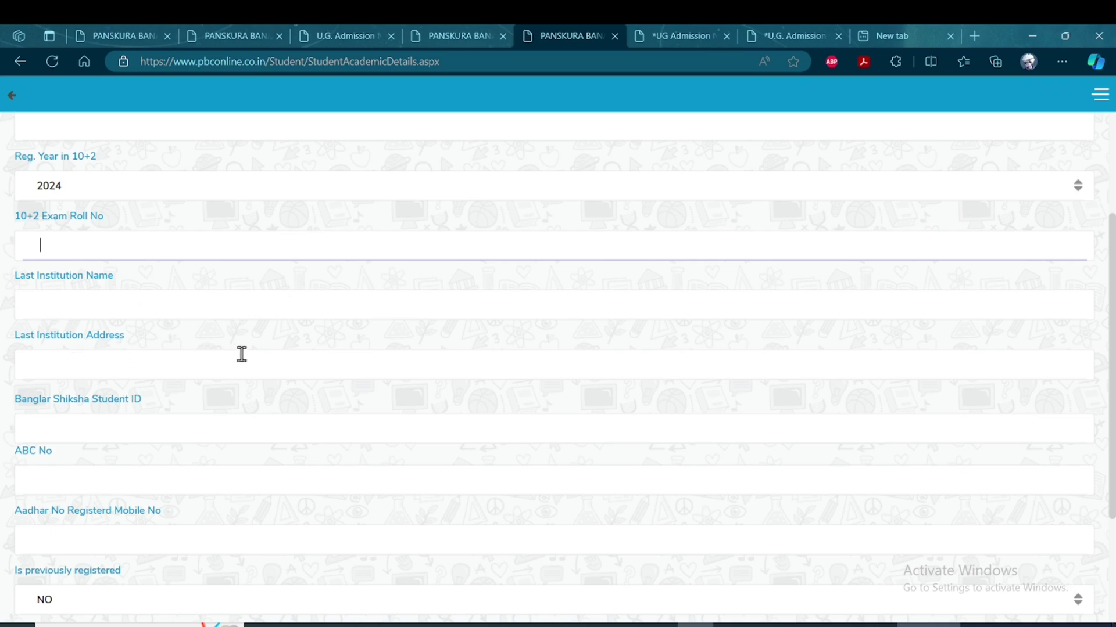
scroll(274, 351, "down", 1)
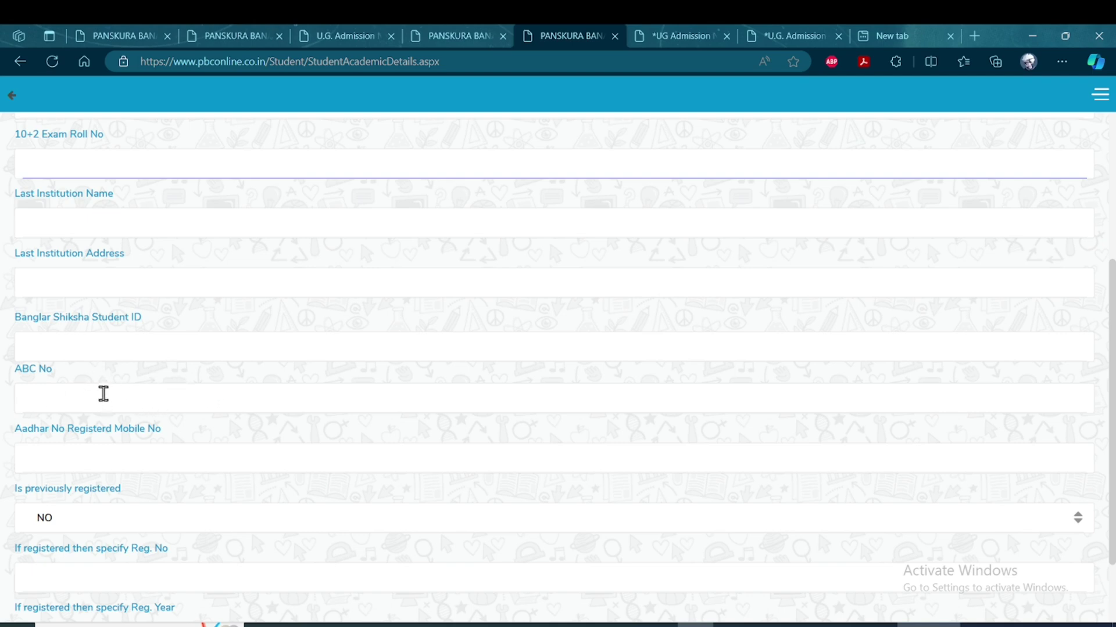
scroll(209, 387, "down", 2)
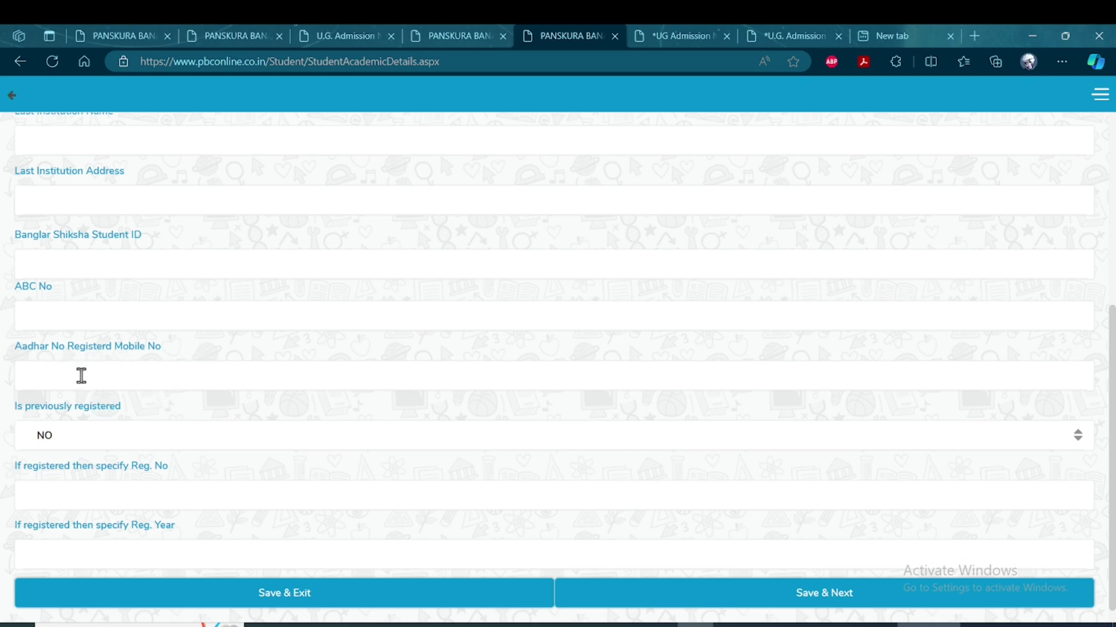
scroll(182, 379, "down", 1)
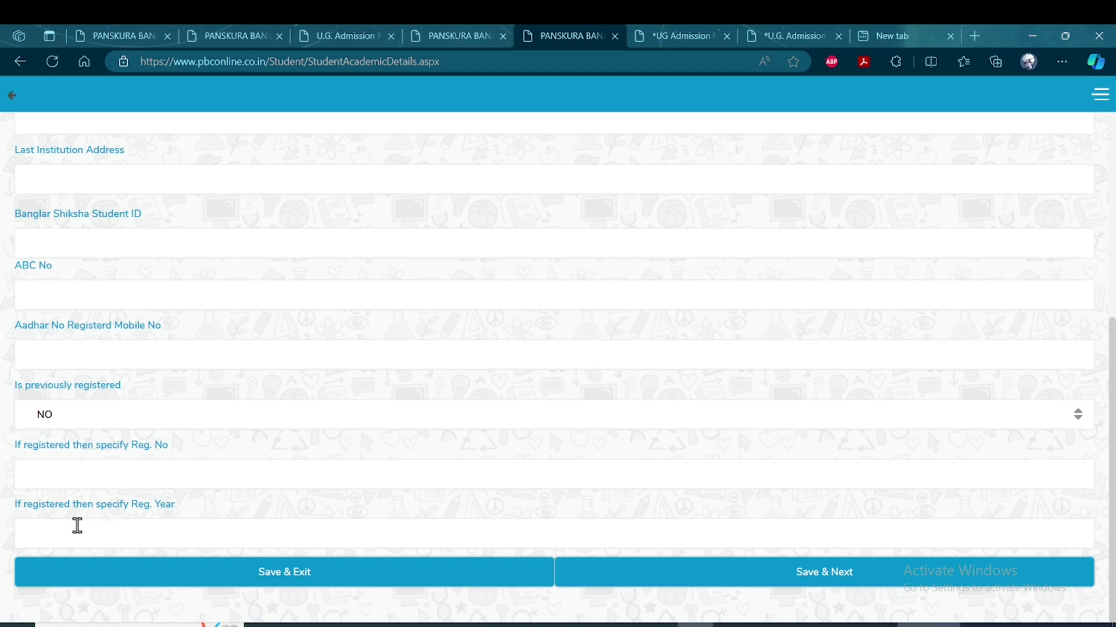
key("Up")
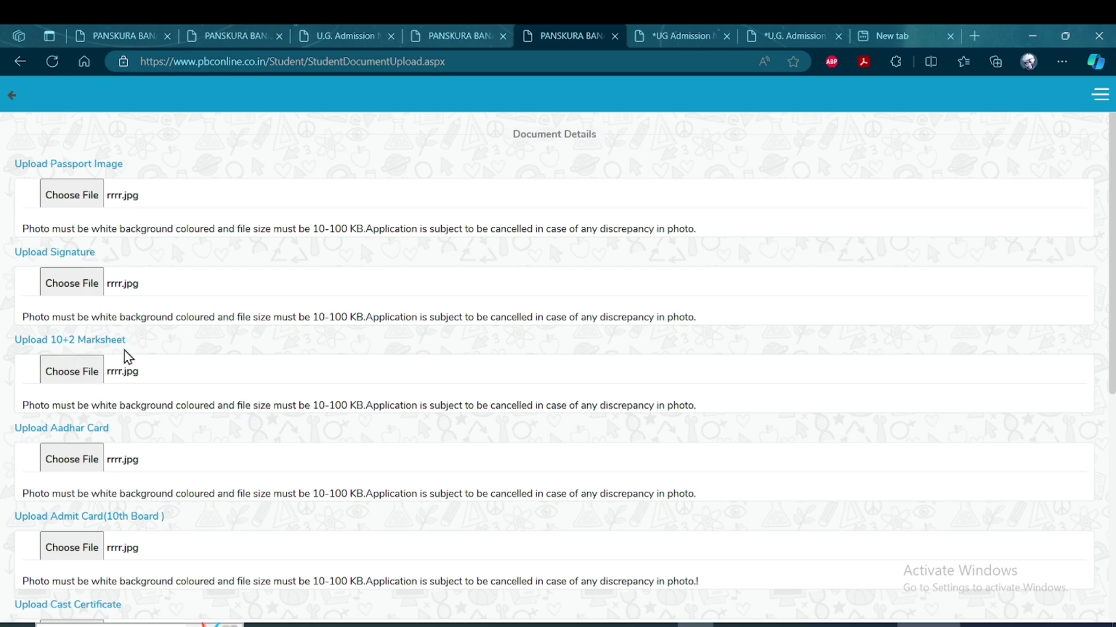
Examine the Document Details uploads and their file size rules, from passport image and signature to the EWS certificate
scroll(208, 448, "down", 2)
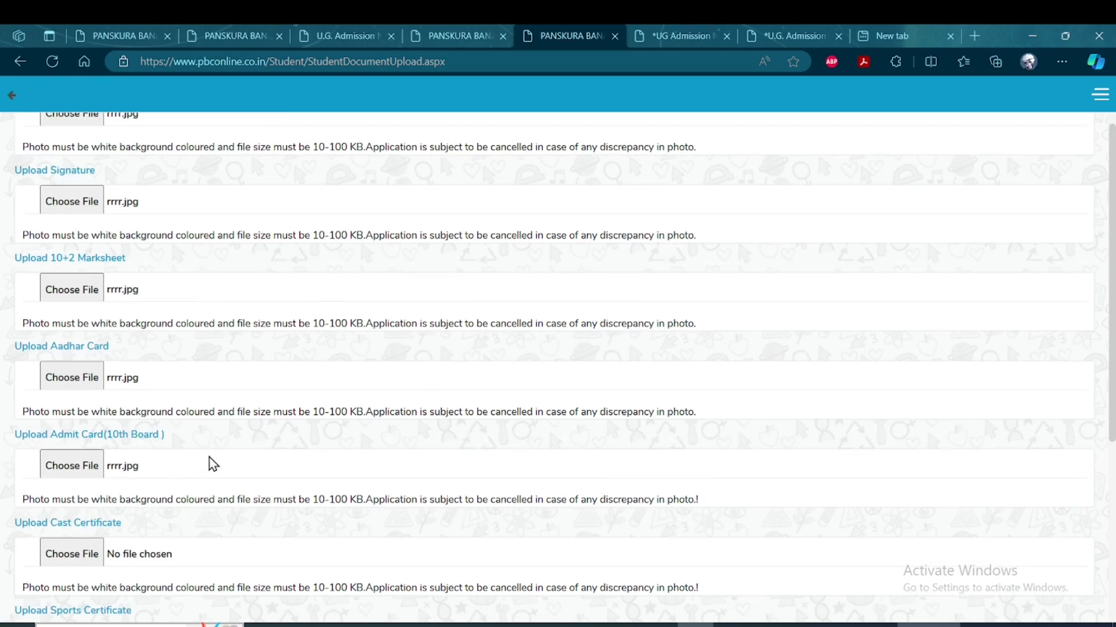
scroll(210, 458, "up", 2)
scroll(214, 459, "down", 4)
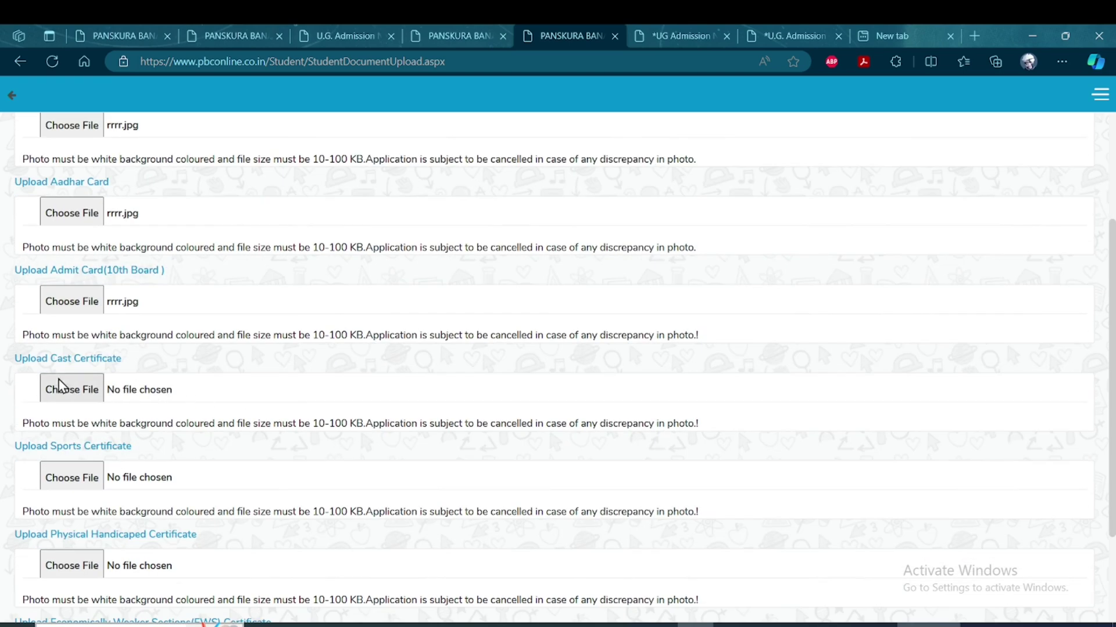
scroll(186, 386, "down", 1)
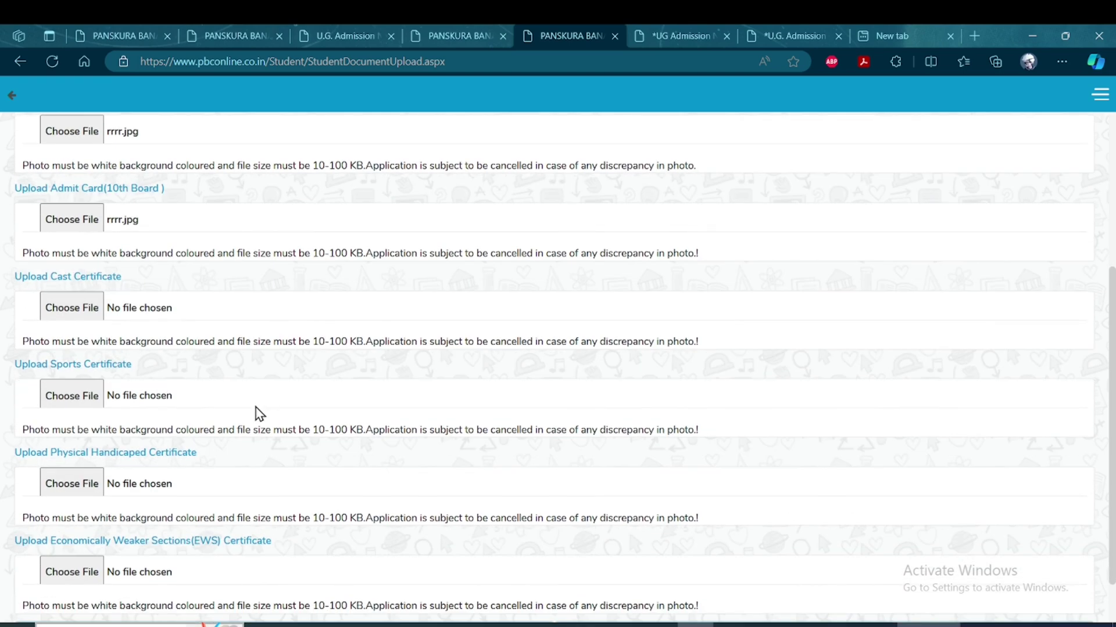
scroll(256, 413, "down", 1)
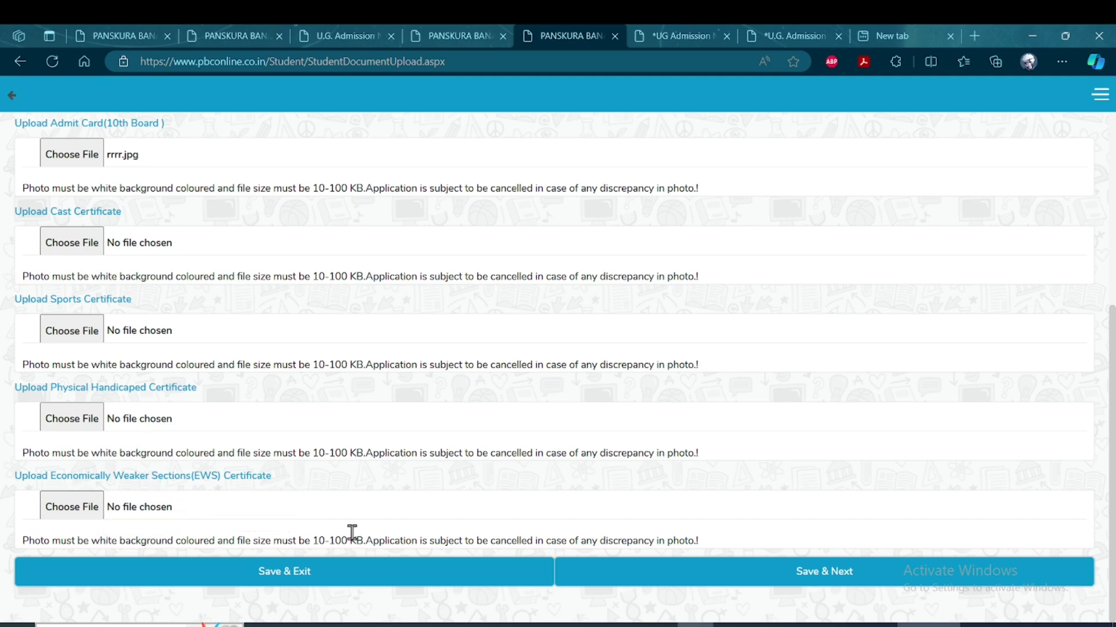
scroll(236, 456, "up", 2)
scroll(668, 399, "down", 2)
scroll(259, 413, "up", 7)
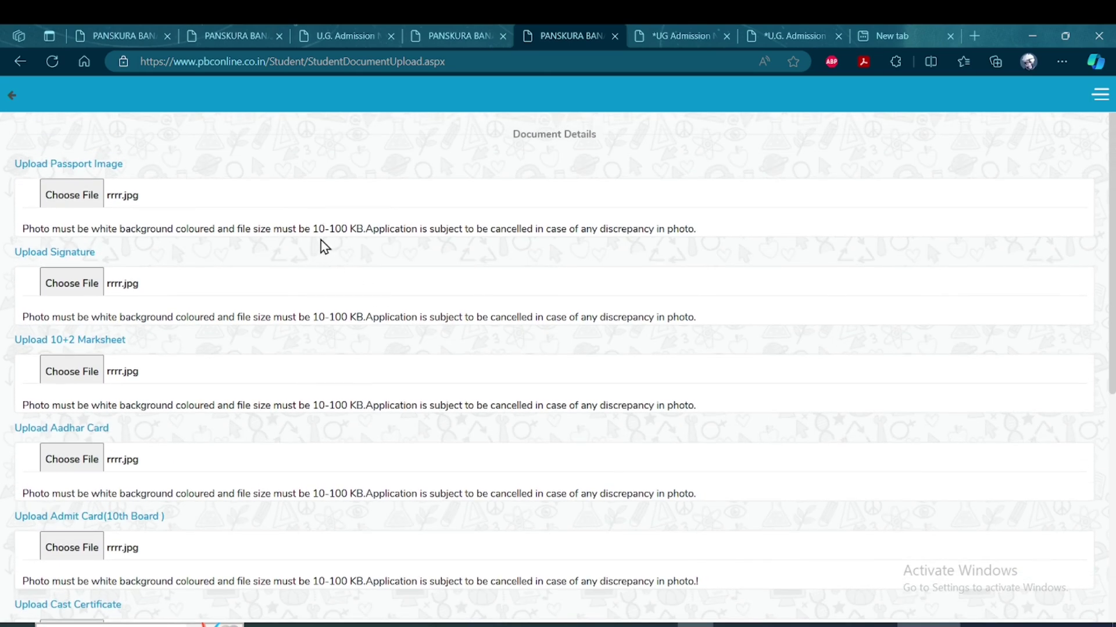
scroll(326, 387, "down", 3)
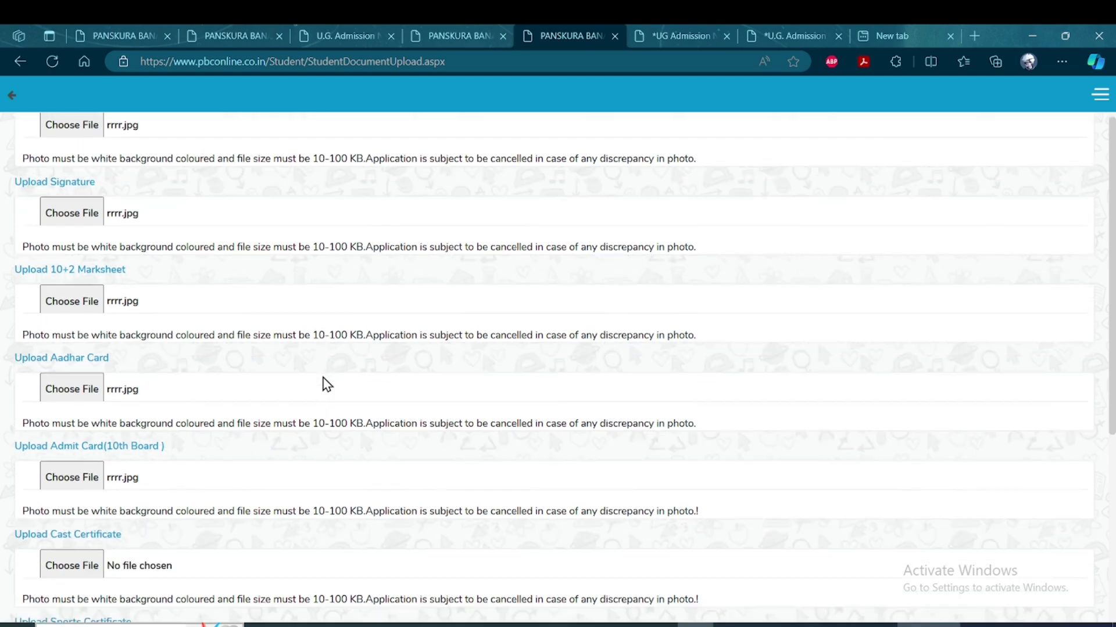
scroll(314, 381, "up", 3)
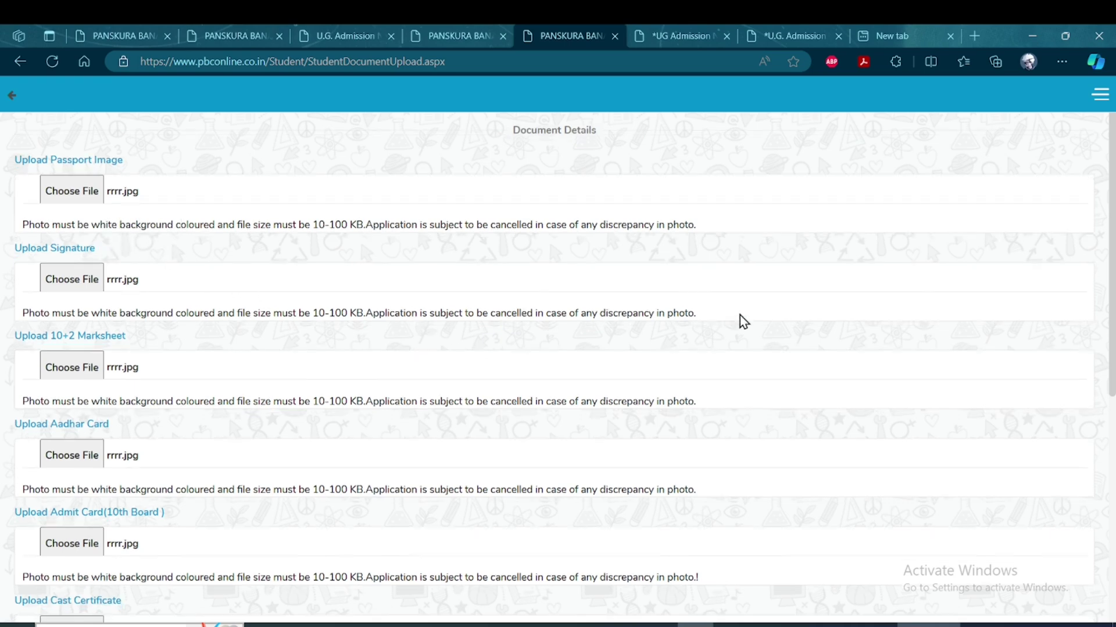
Save Document Details, proceed to Obtained Marks, and enter 75 for ENGLISH and 76 for BENGALI
scroll(740, 319, "down", 6)
left_click(804, 572)
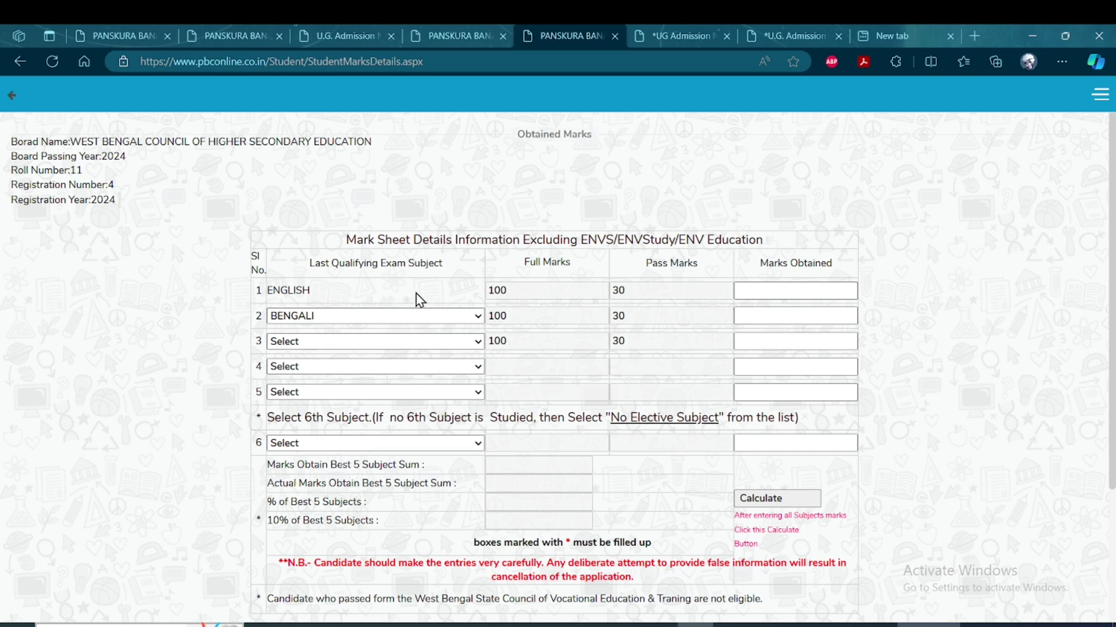
left_click(800, 291)
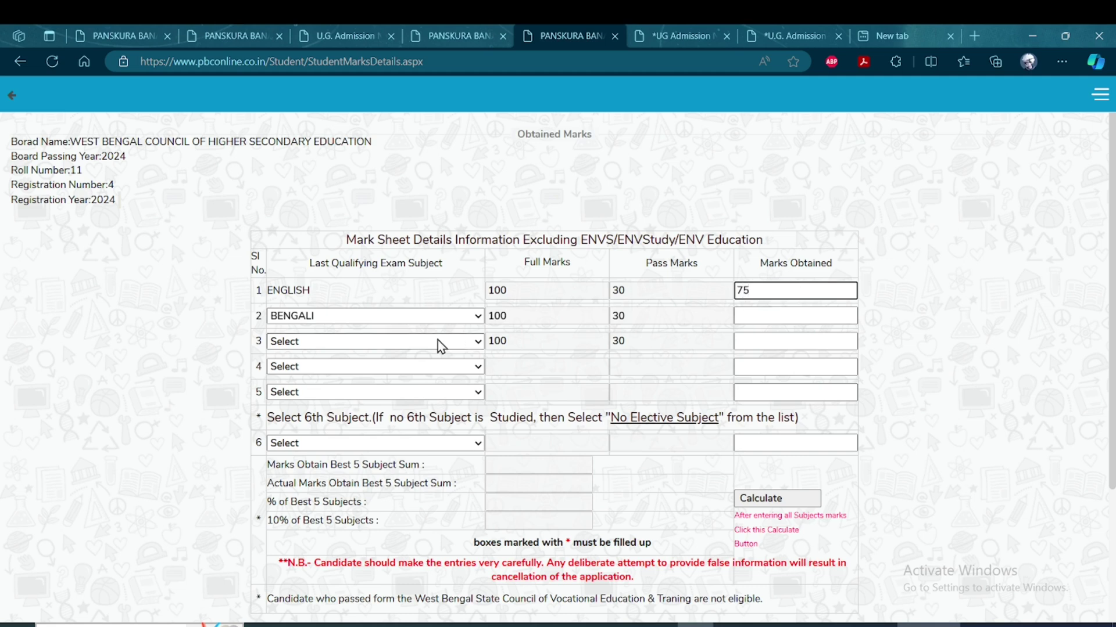
left_click(754, 314)
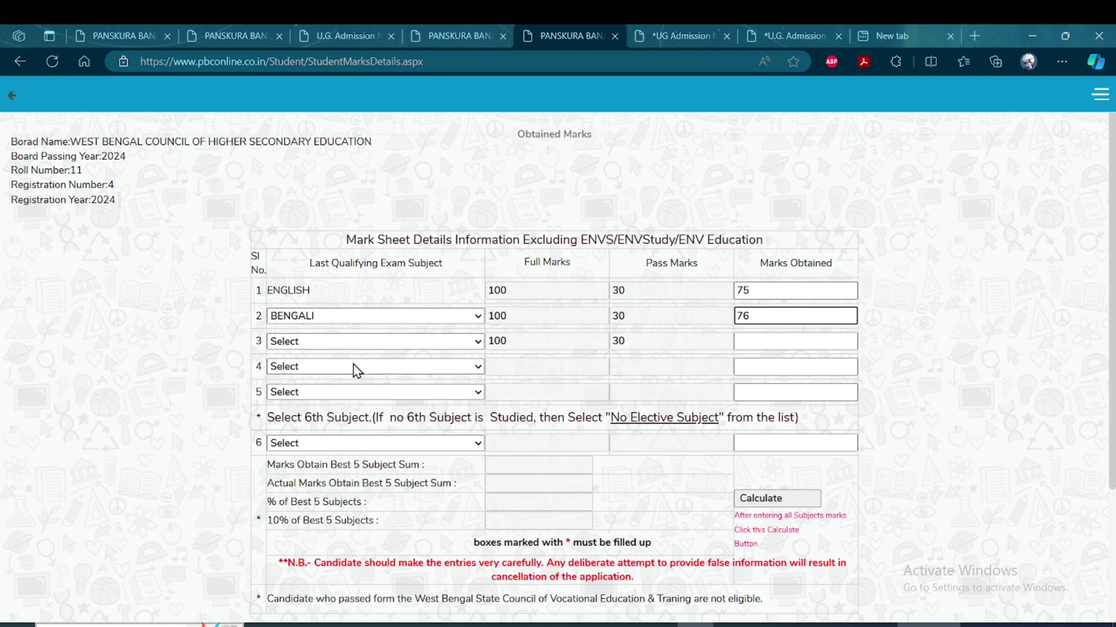
Enter GEOGRAPHY with 70, HISTORY with 70 and EDUCATION with 73 as subjects 3 to 5, and choose NEPALI as the sixth
left_click(357, 344)
scroll(325, 273, "down", 3)
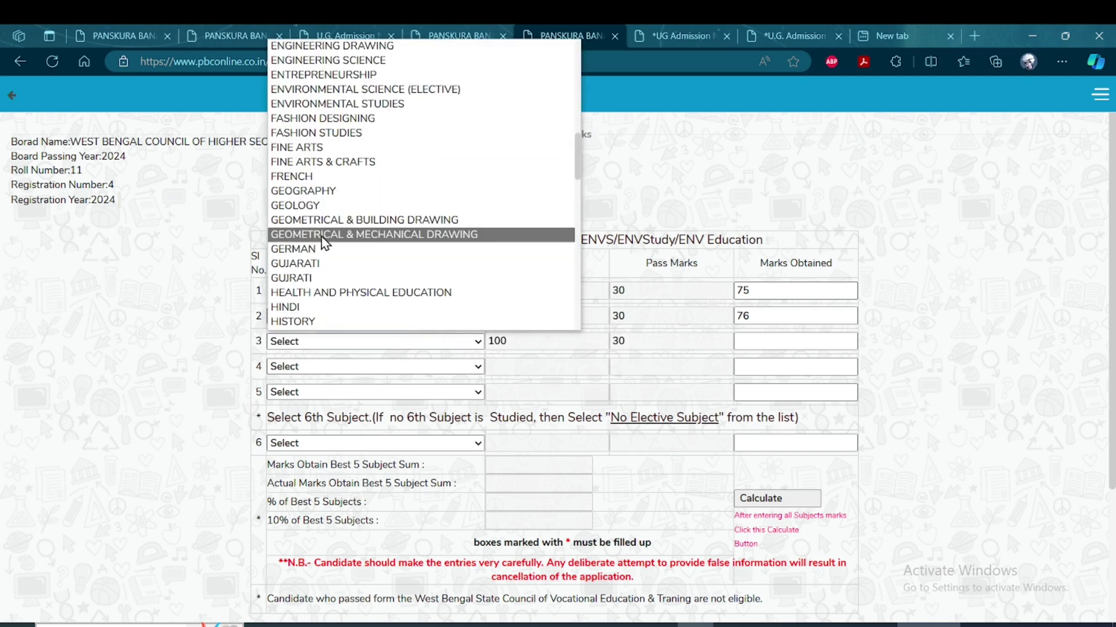
left_click(316, 195)
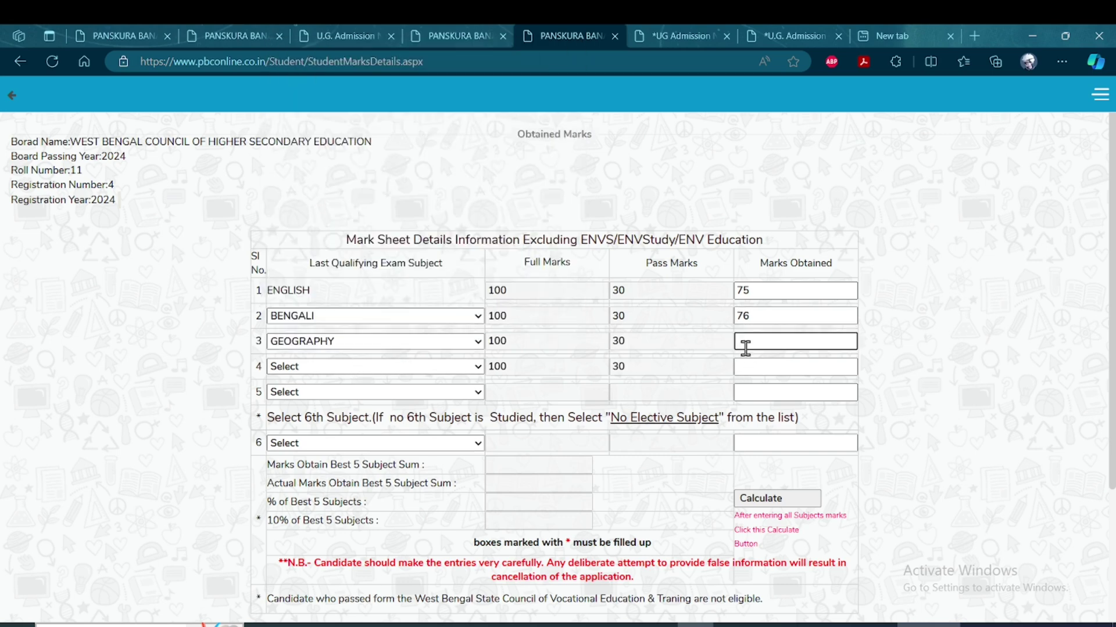
type("70")
left_click(361, 367)
scroll(328, 309, "down", 1)
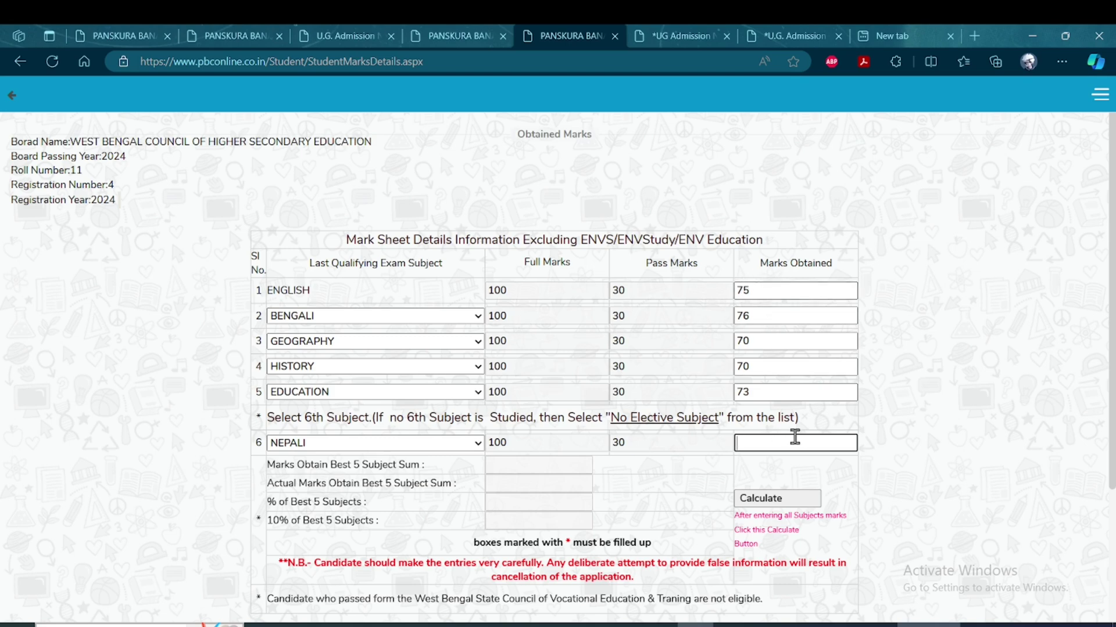
left_click(417, 372)
left_click(409, 395)
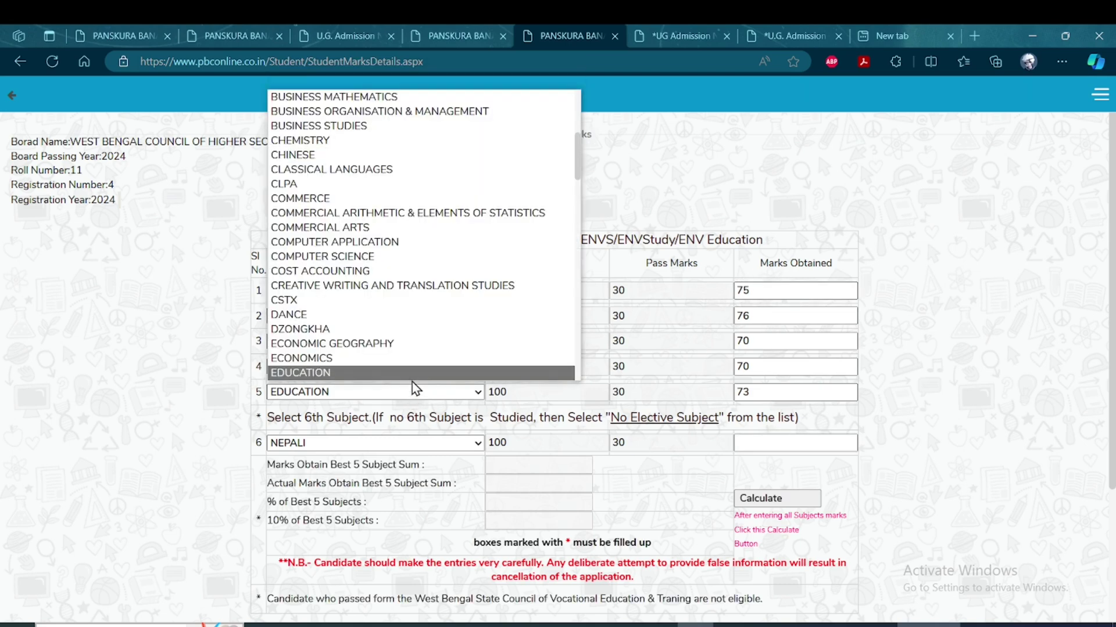
left_click(533, 413)
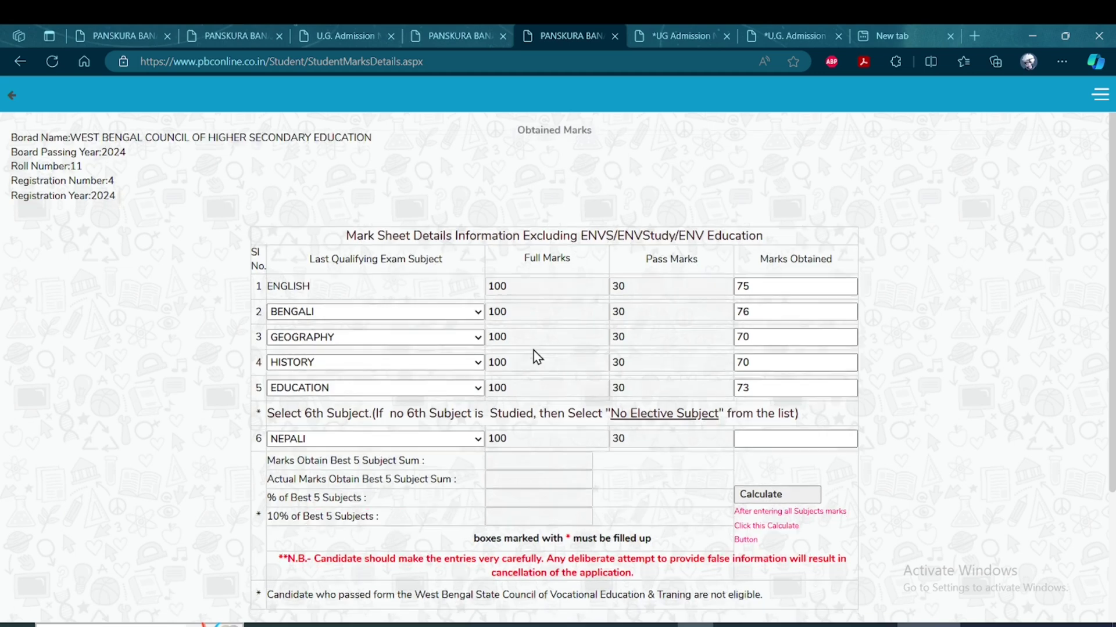
Change the sixth subject to NO ELECTIVE SUBJECT
scroll(533, 351, "down", 2)
left_click(379, 360)
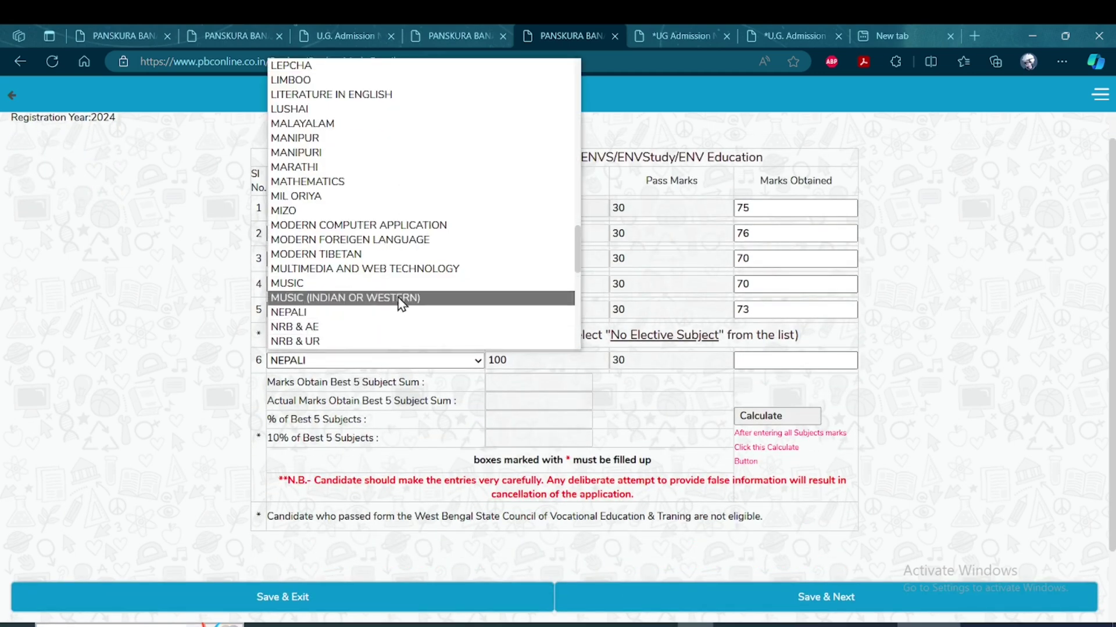
scroll(508, 273, "down", 8)
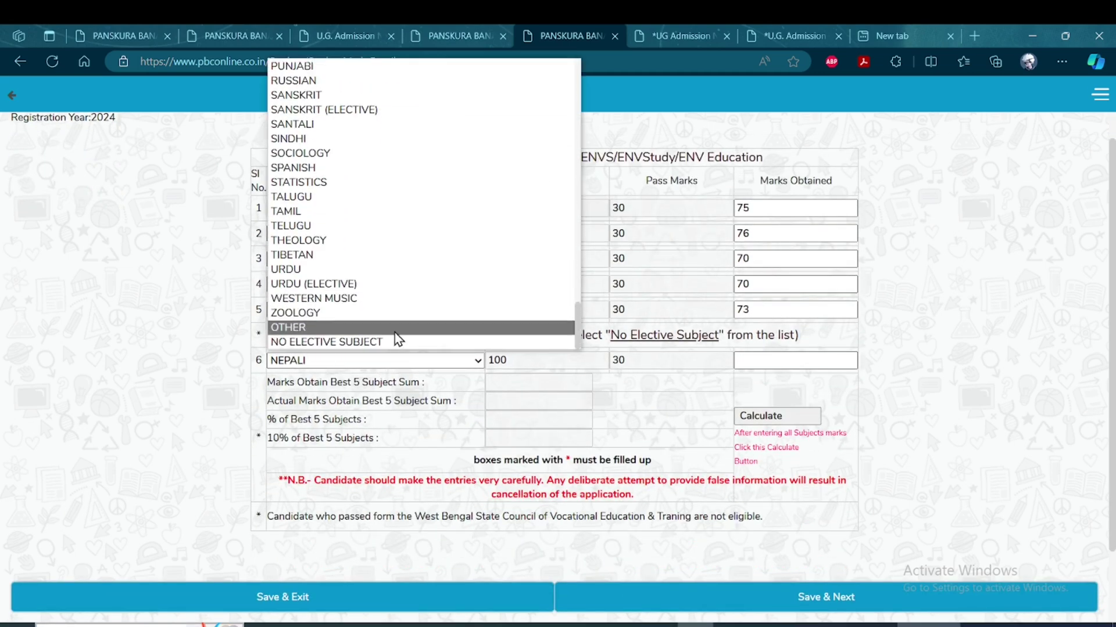
left_click(340, 343)
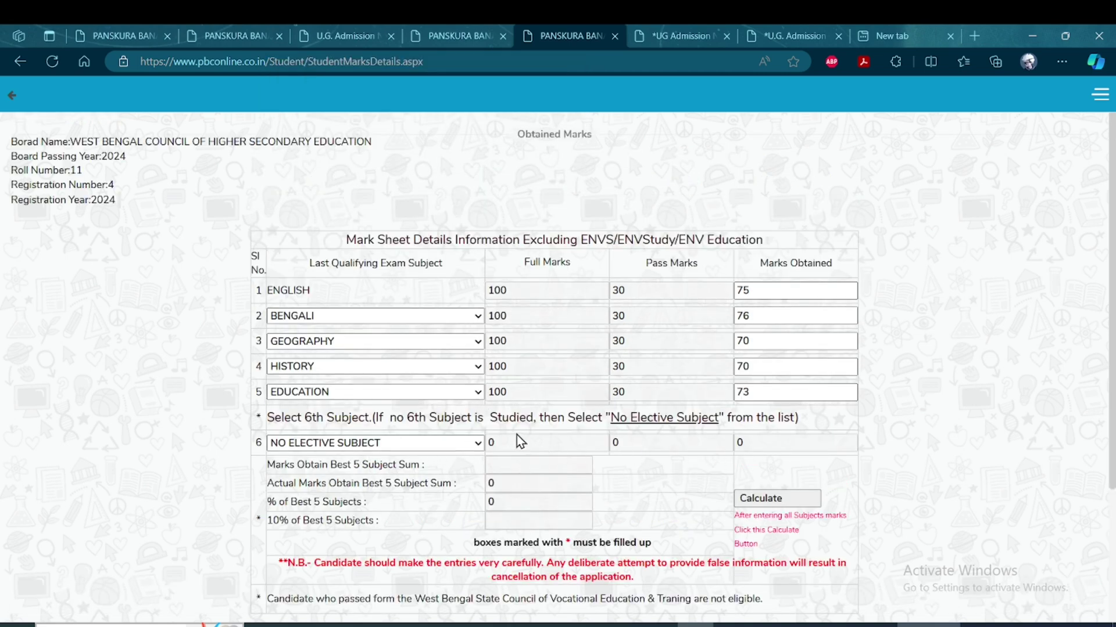
Calculate the best five subjects' total and percentage from the entered marks
scroll(667, 367, "down", 3)
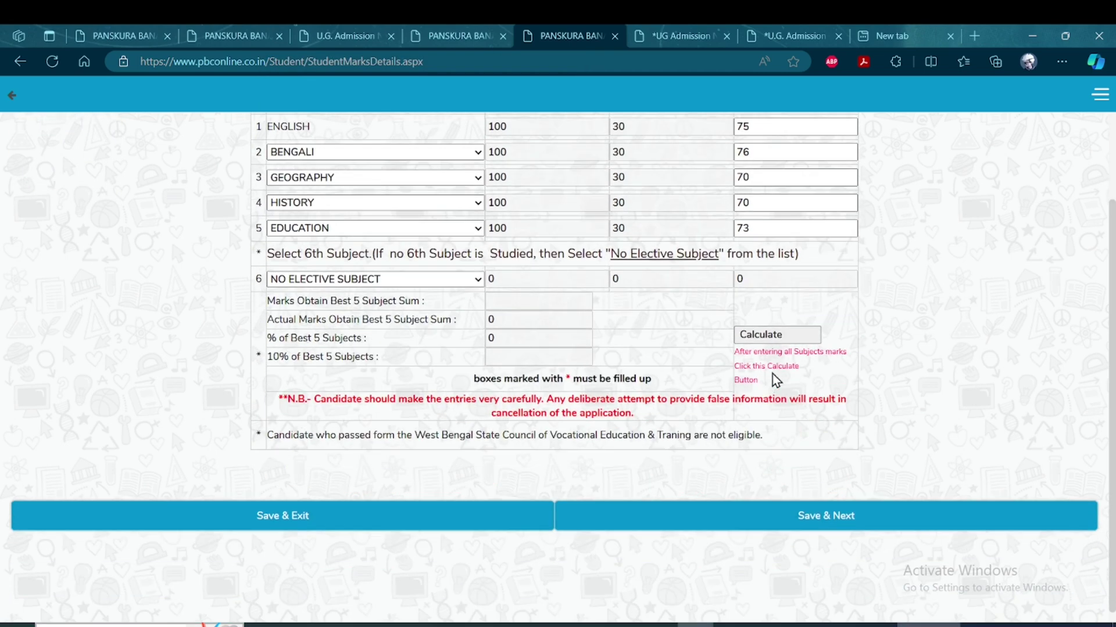
left_click(756, 341)
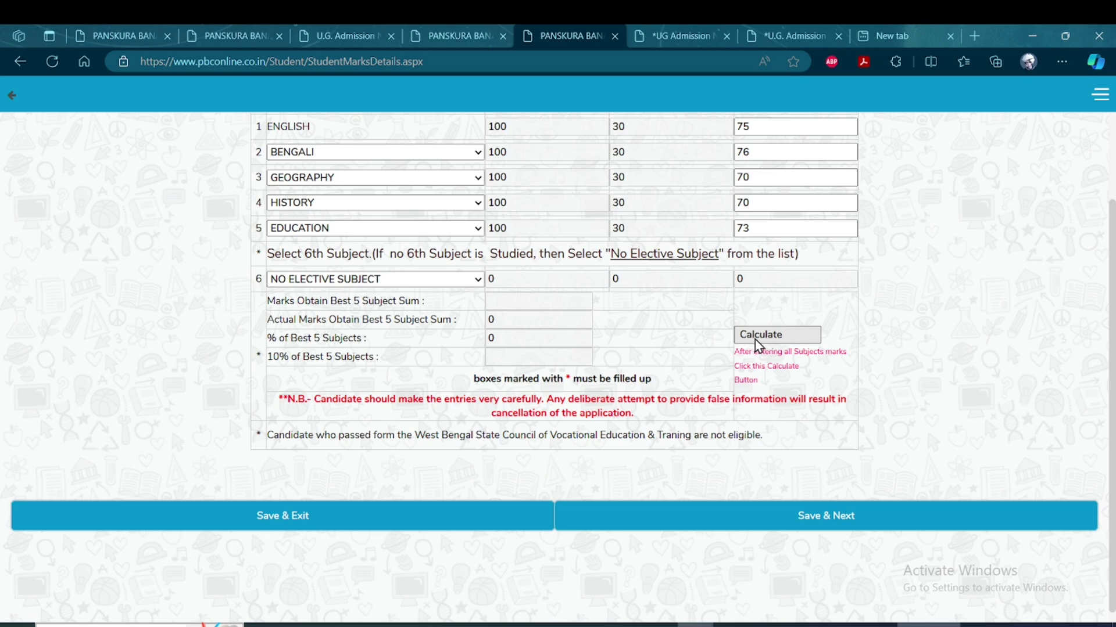
scroll(613, 330, "up", 2)
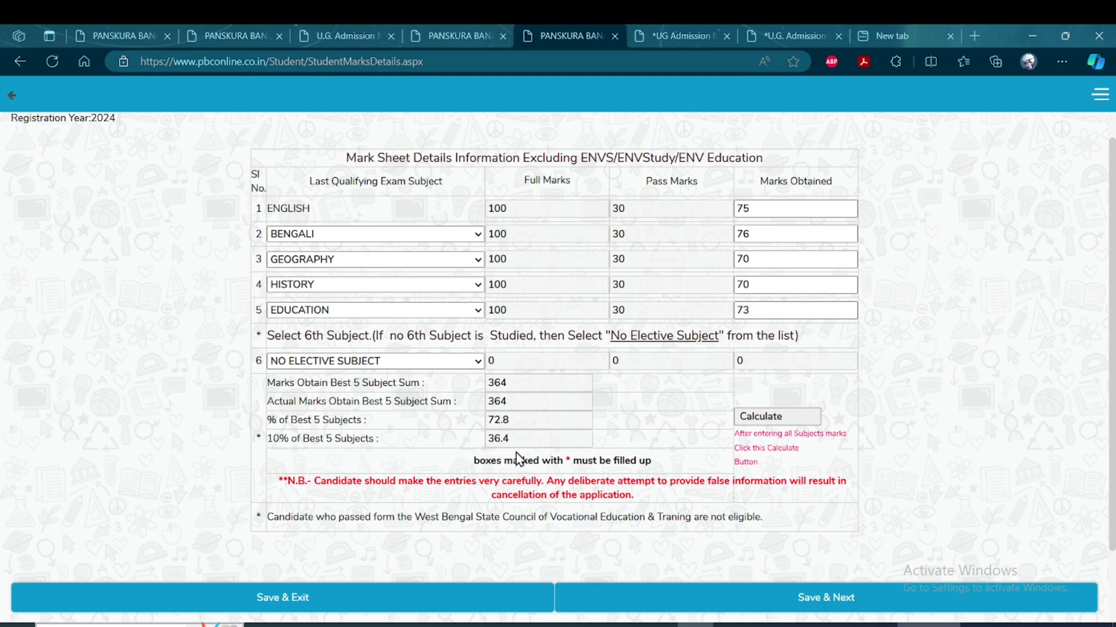
Save the obtained marks, proceed to Subject Apply and look through the listed major subjects and their eligibility
left_click(812, 602)
key("Return")
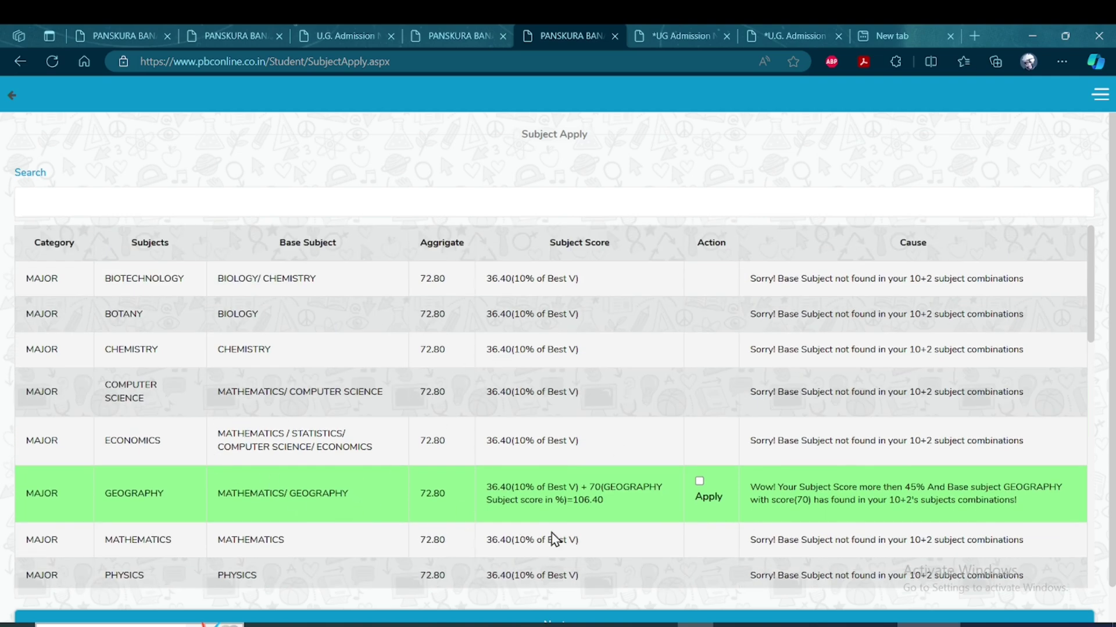
scroll(523, 461, "down", 2)
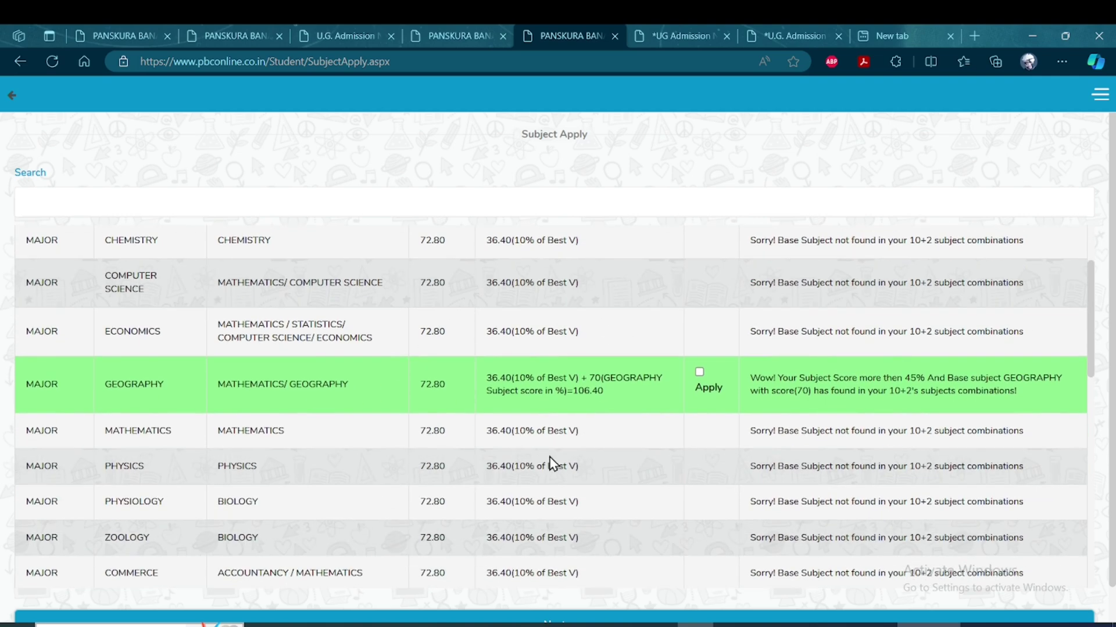
Mark the eligible major subjects BENGALI and GEOGRAPHY for application
scroll(350, 450, "down", 3)
scroll(441, 453, "down", 4)
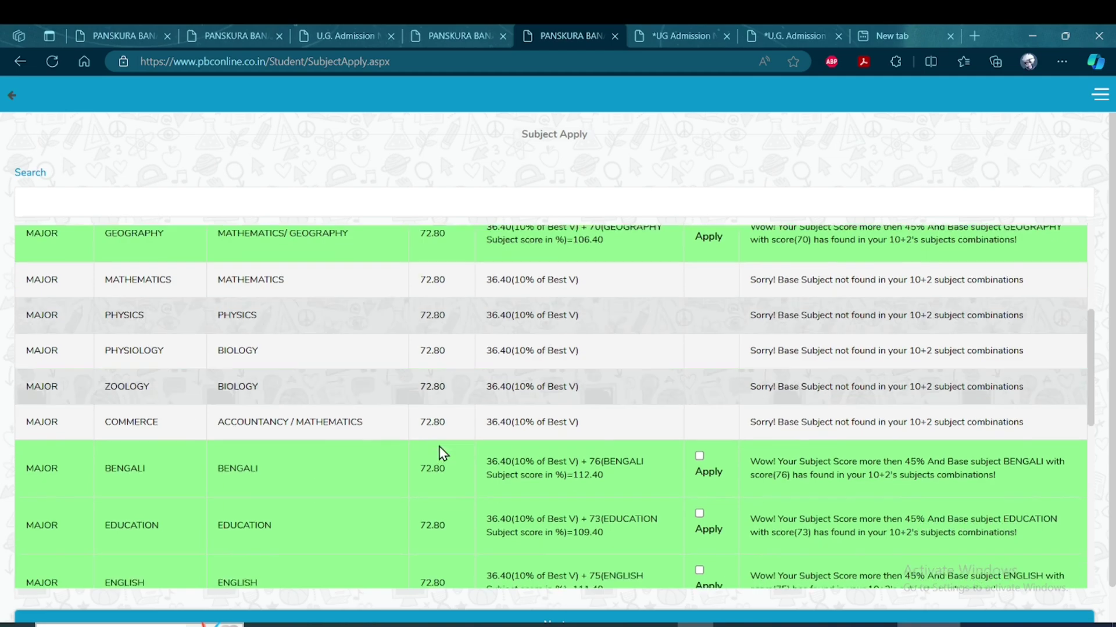
scroll(545, 447, "down", 5)
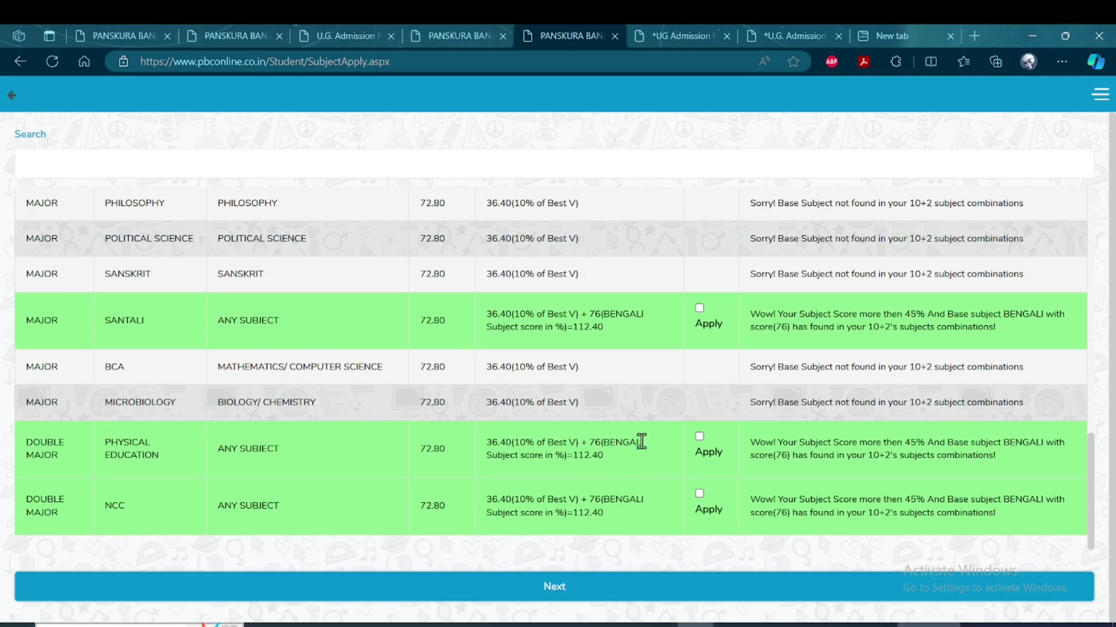
scroll(456, 488, "up", 10)
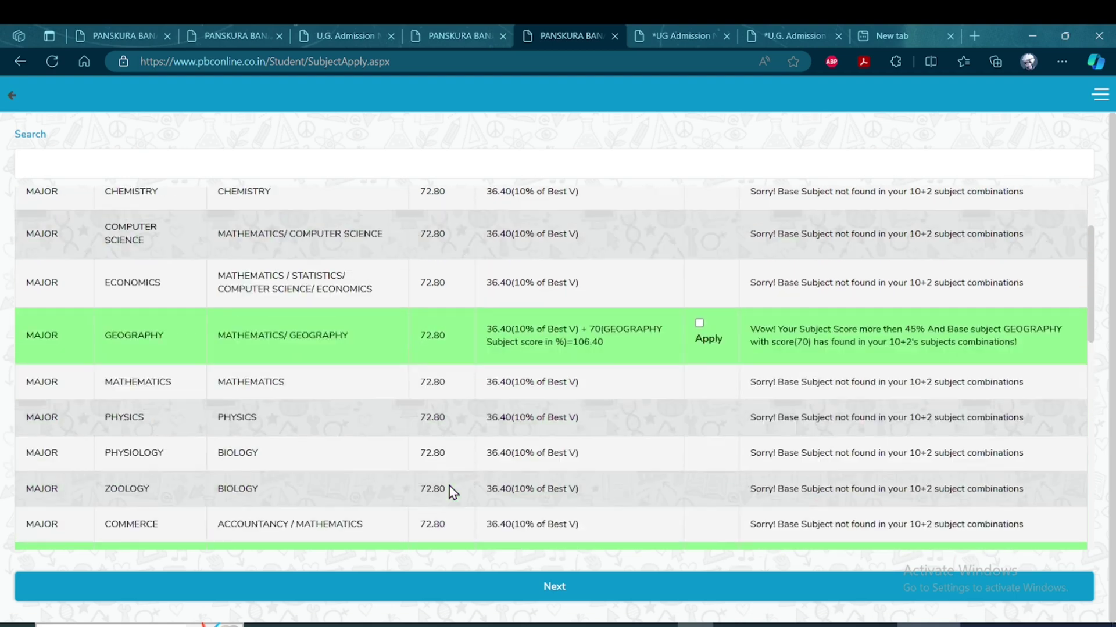
scroll(446, 393, "down", 3)
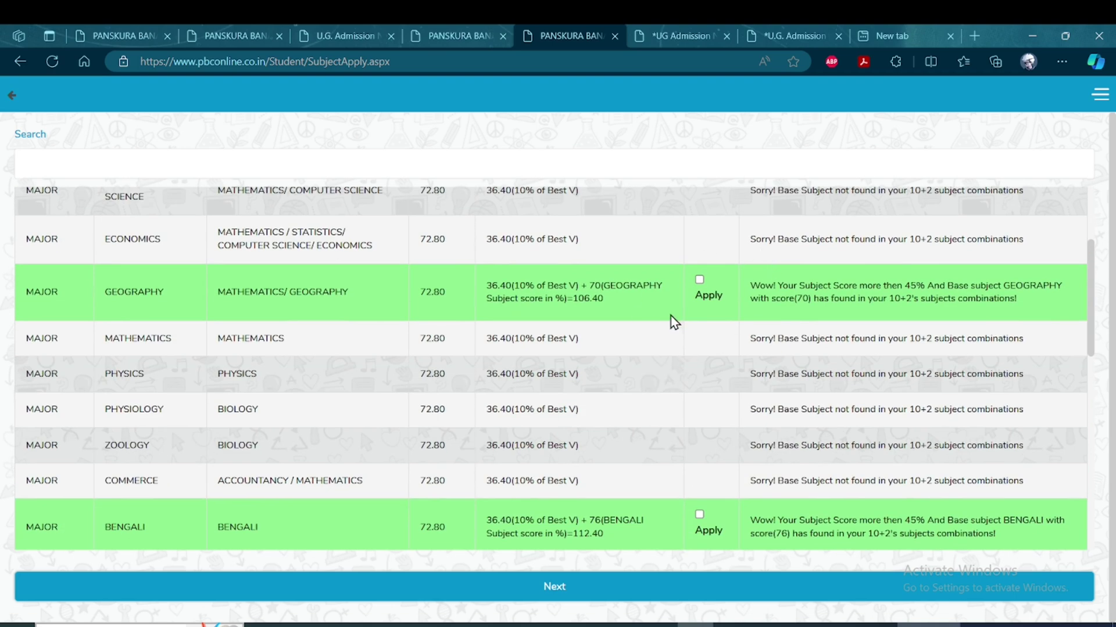
scroll(679, 309, "down", 2)
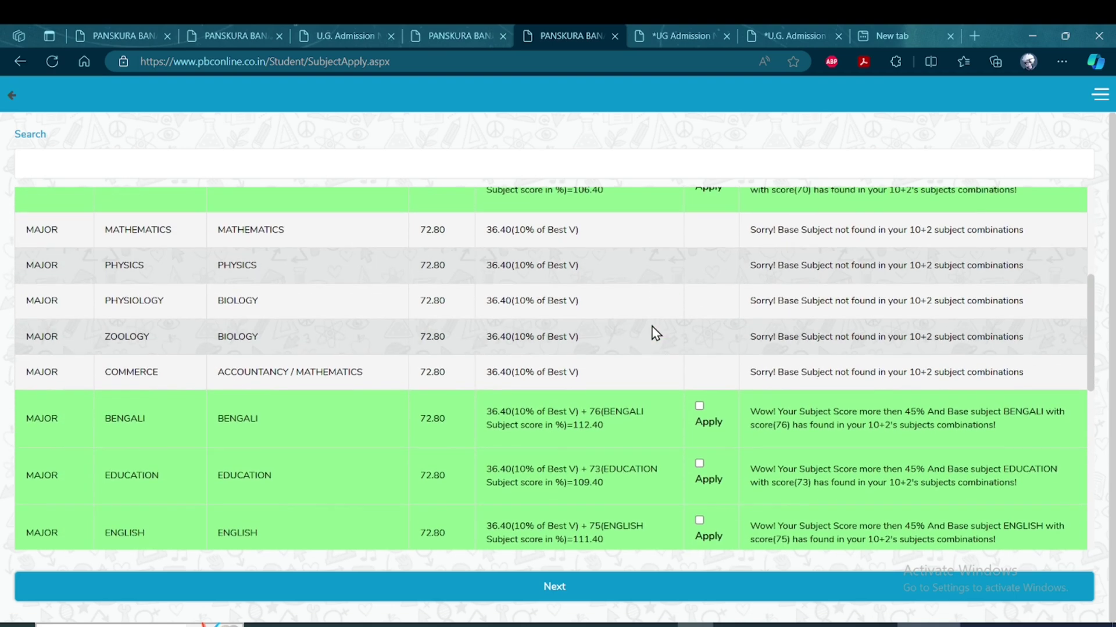
left_click(699, 406)
scroll(605, 337, "down", 8)
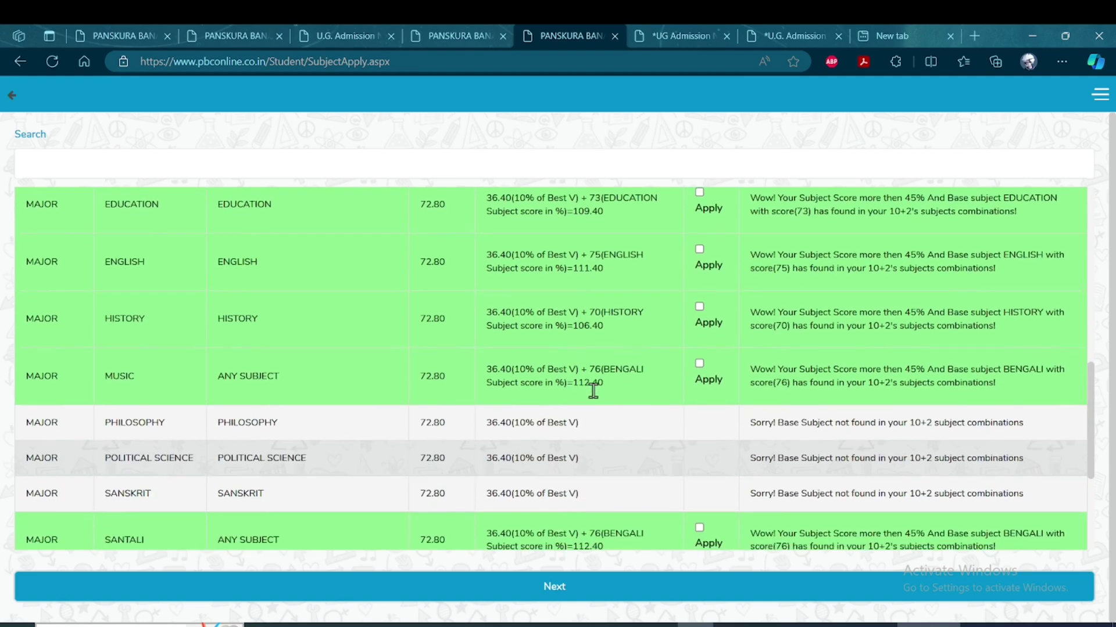
scroll(643, 435, "up", 5)
scroll(647, 435, "up", 5)
left_click(713, 458)
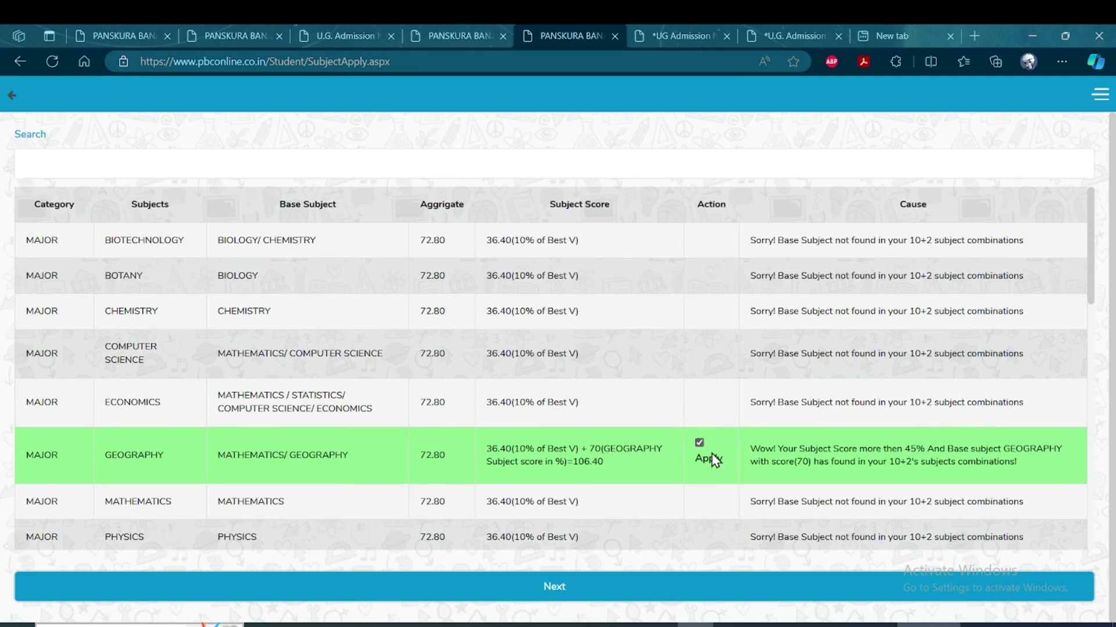
Mark EDUCATION, ENGLISH, HISTORY, MUSIC, SANTALI, PHYSICAL EDUCATION and NCC for application and proceed to the subject combinations
scroll(714, 461, "down", 5)
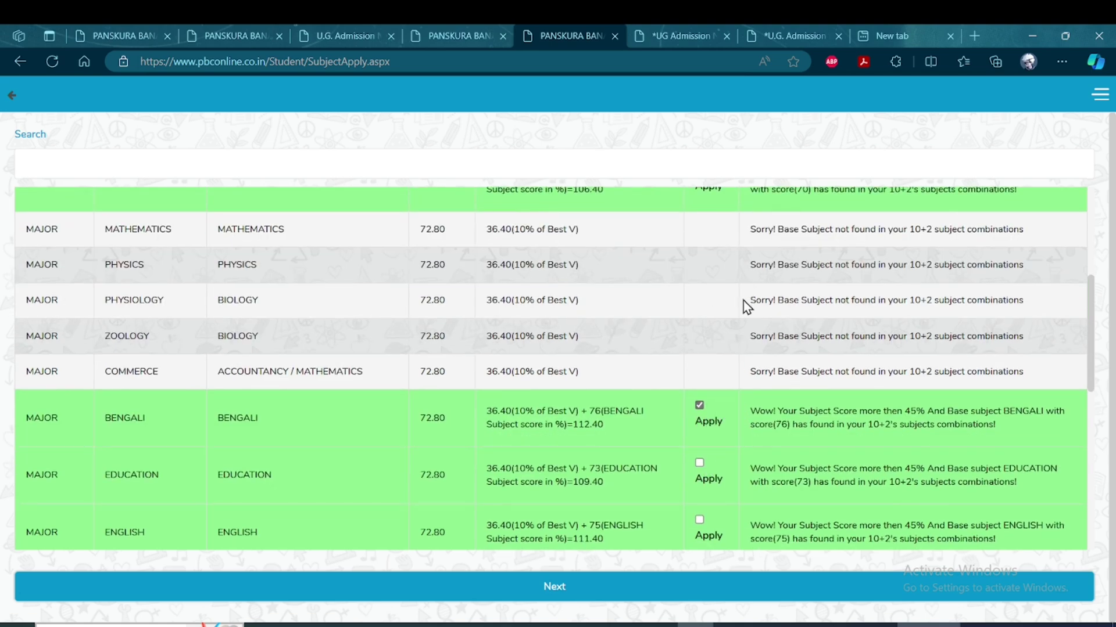
scroll(715, 409, "down", 1)
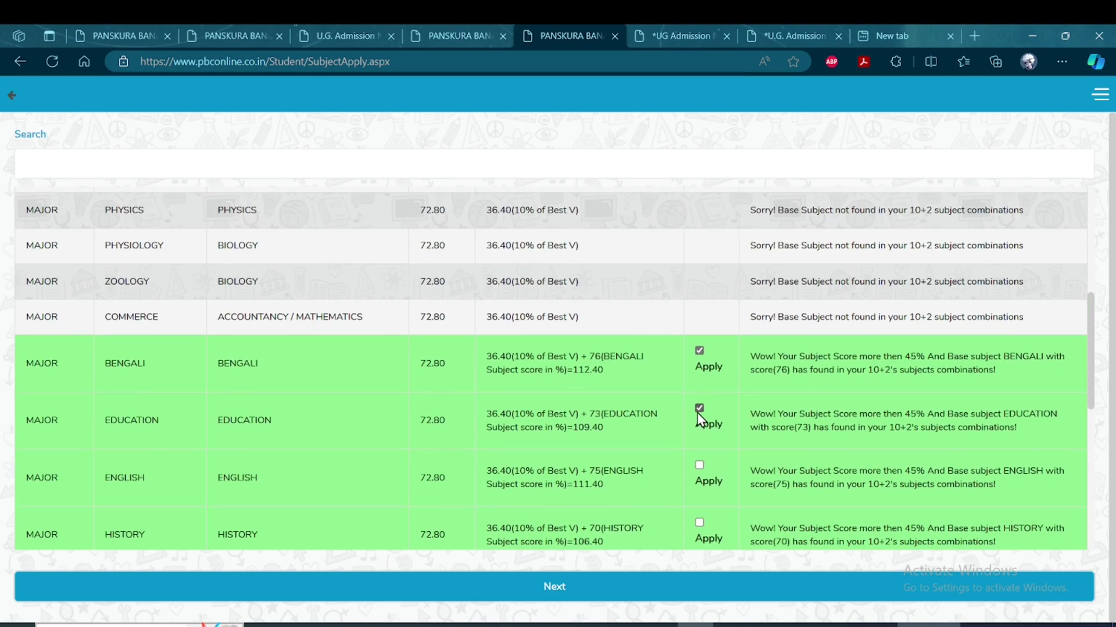
scroll(758, 383, "down", 8)
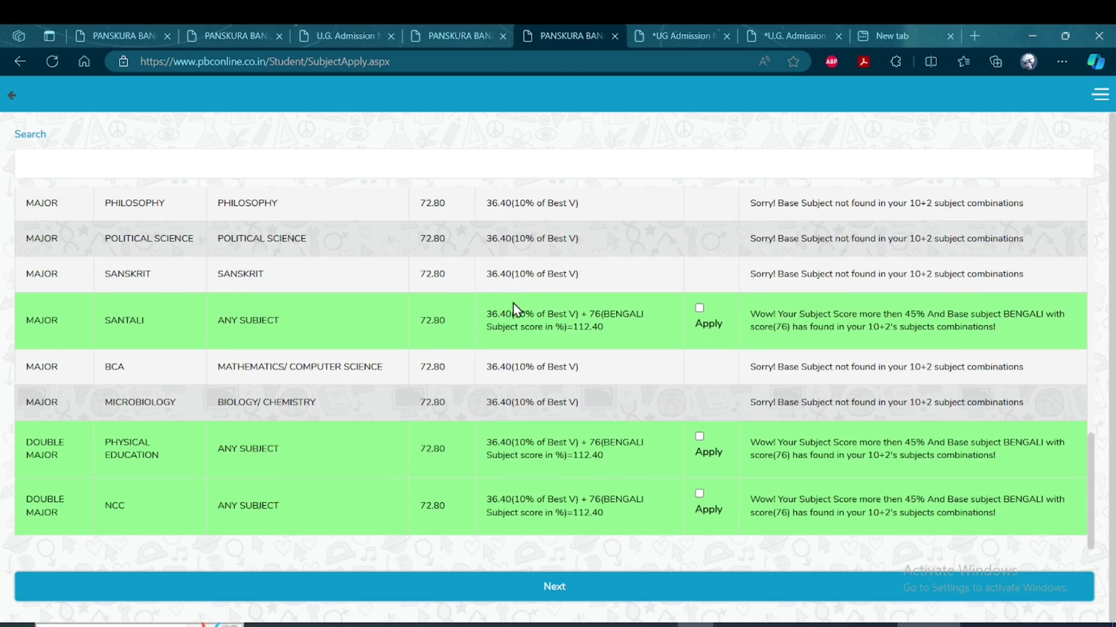
scroll(588, 425, "up", 4)
scroll(616, 459, "down", 4)
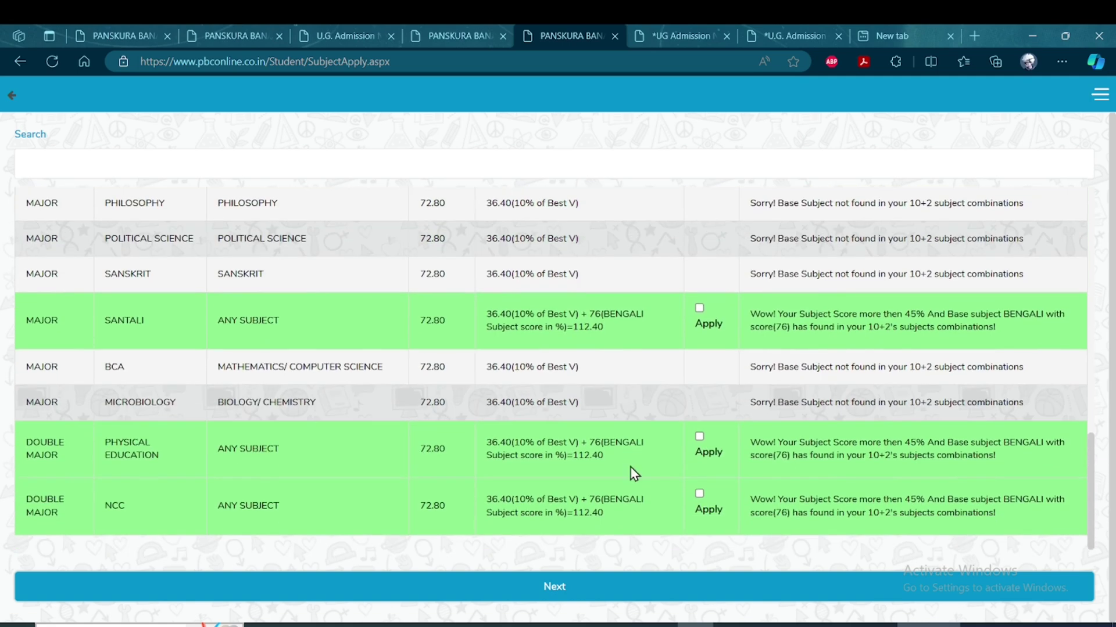
left_click(552, 588)
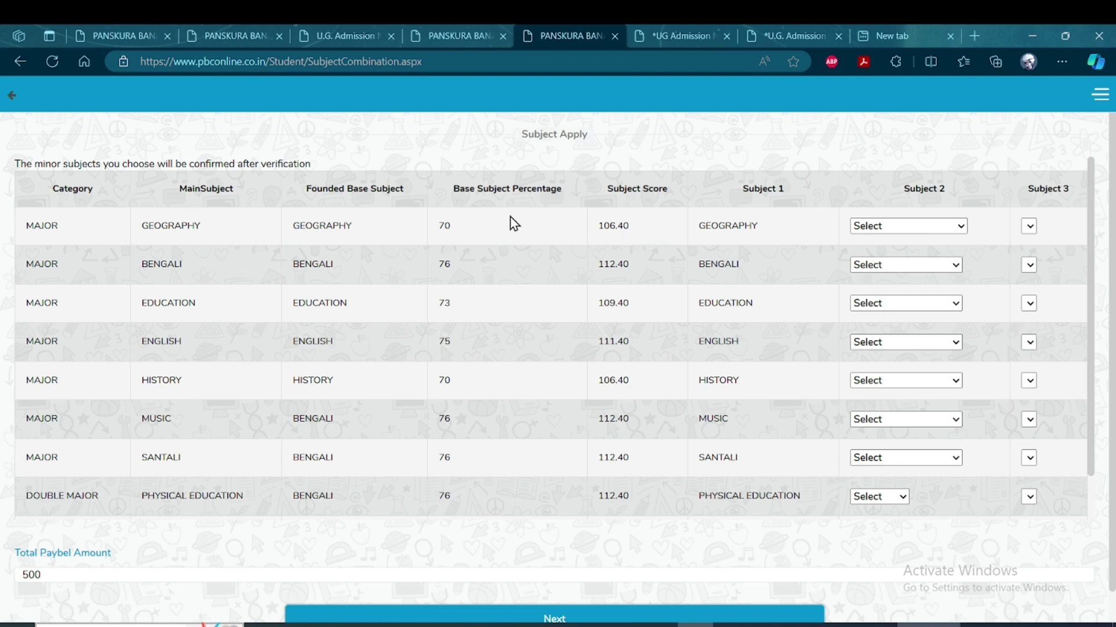
Set subjects 2 and 3 to COMPUTER SCIENCE and ECONOMICS for the Geography major, and ENGLISH and POLITICAL SCIENCE for the Bengali major
left_click(911, 224)
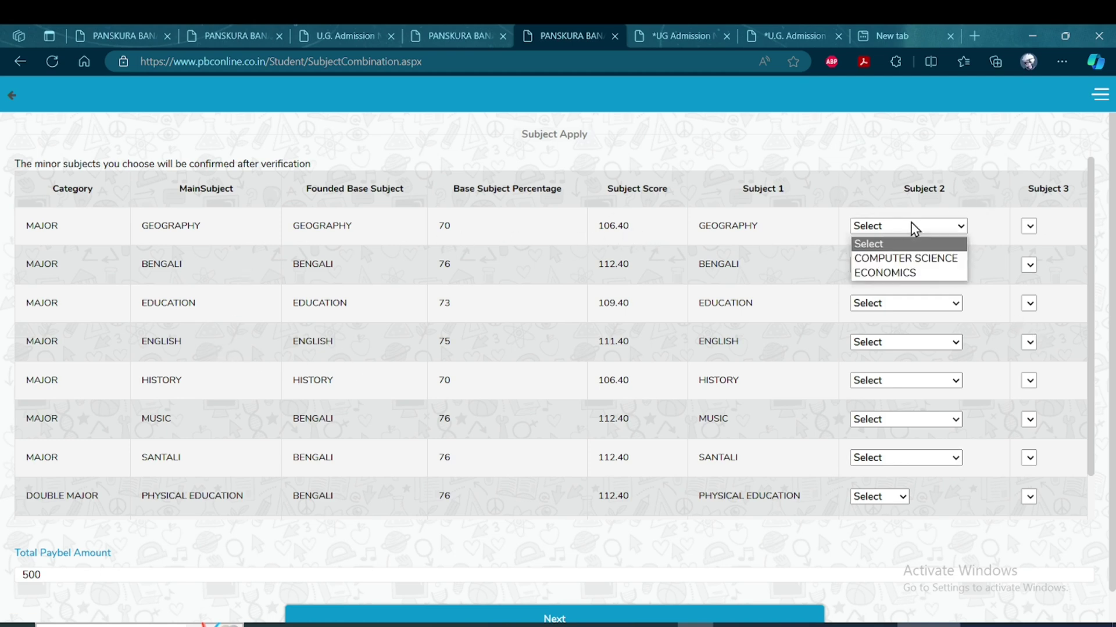
left_click(897, 259)
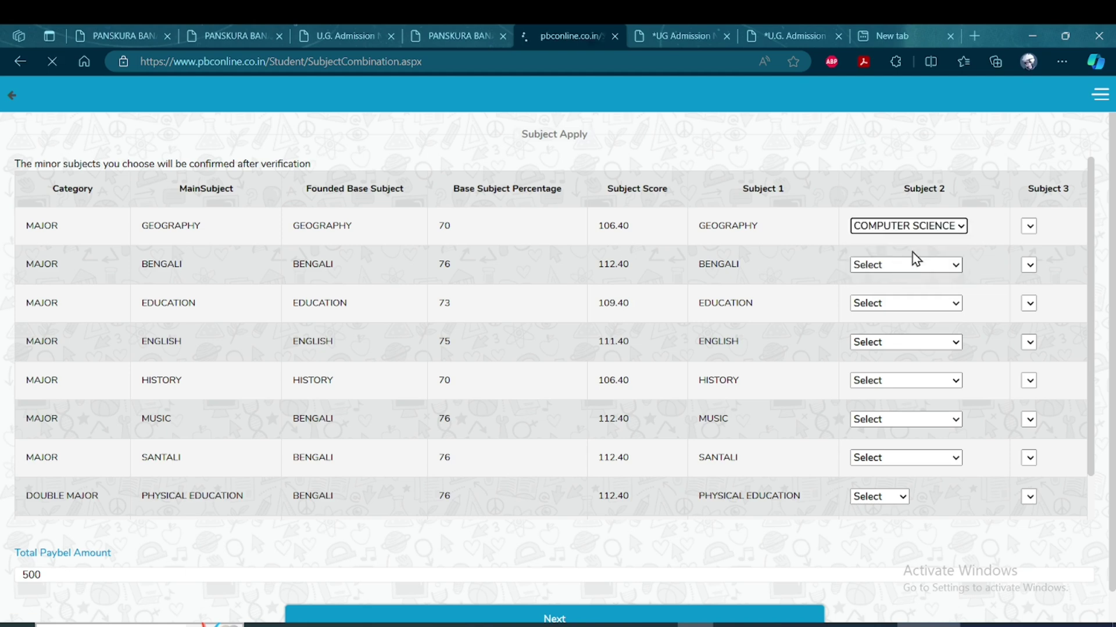
left_click(1028, 225)
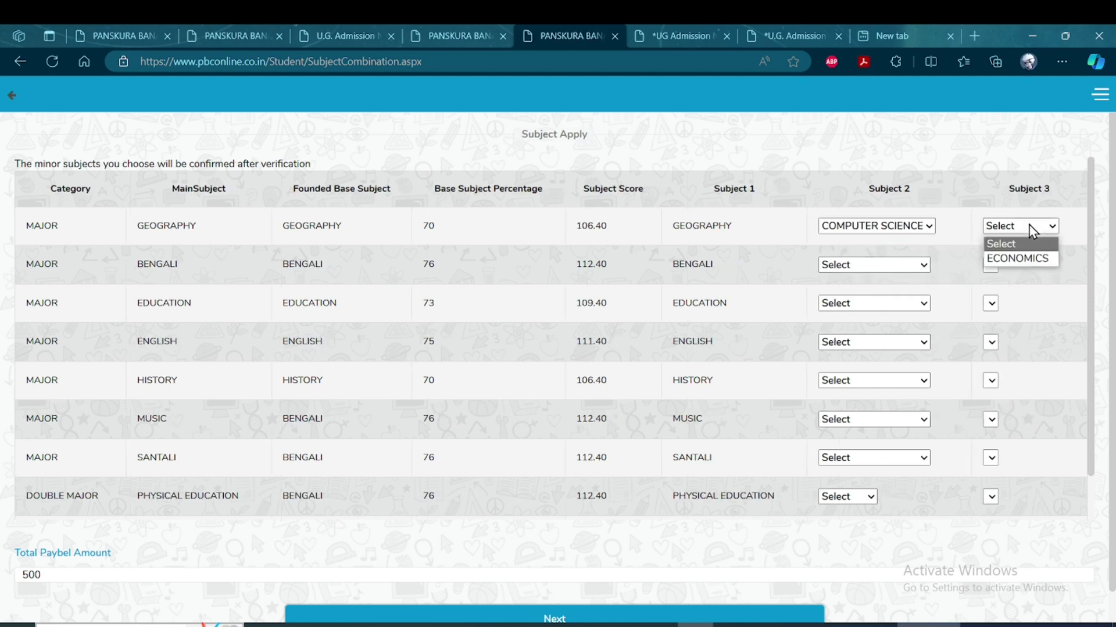
left_click(1022, 259)
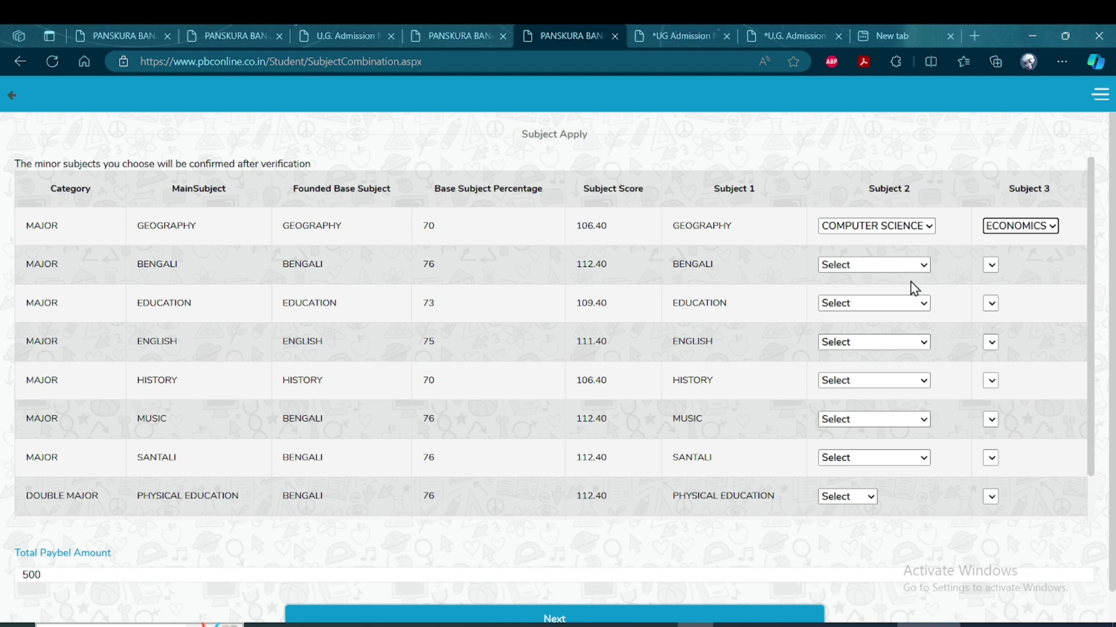
left_click(878, 265)
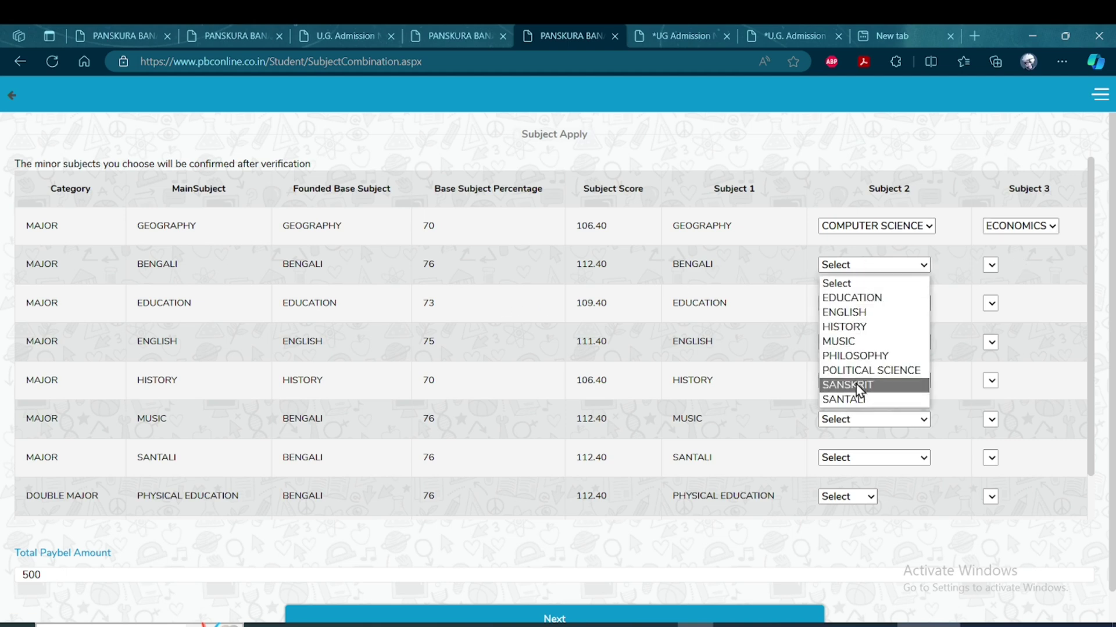
left_click(853, 314)
left_click(993, 267)
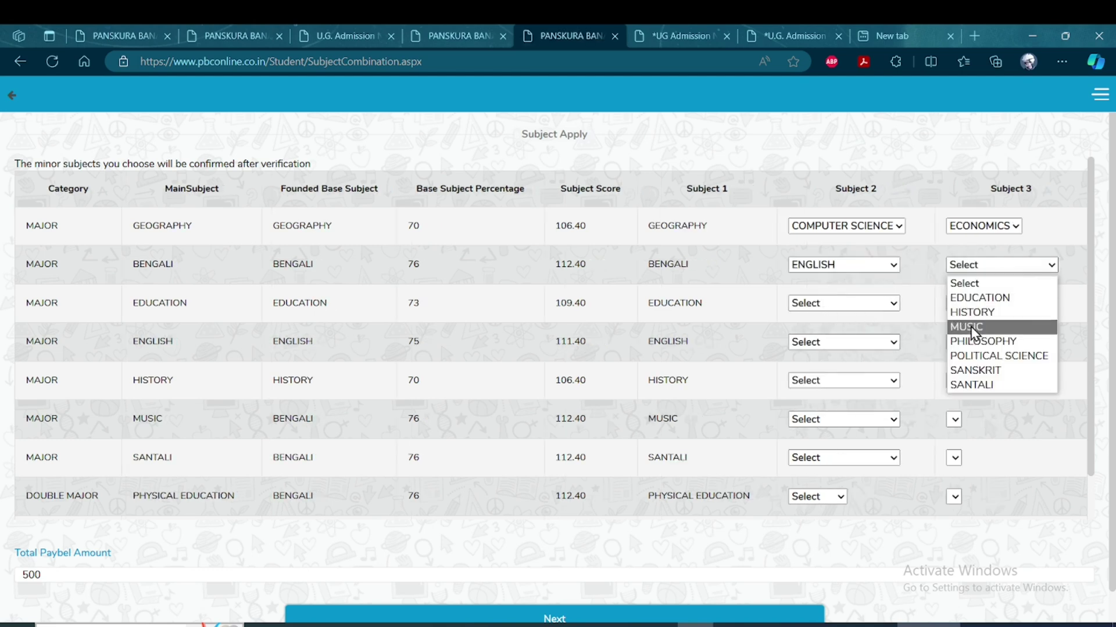
left_click(994, 357)
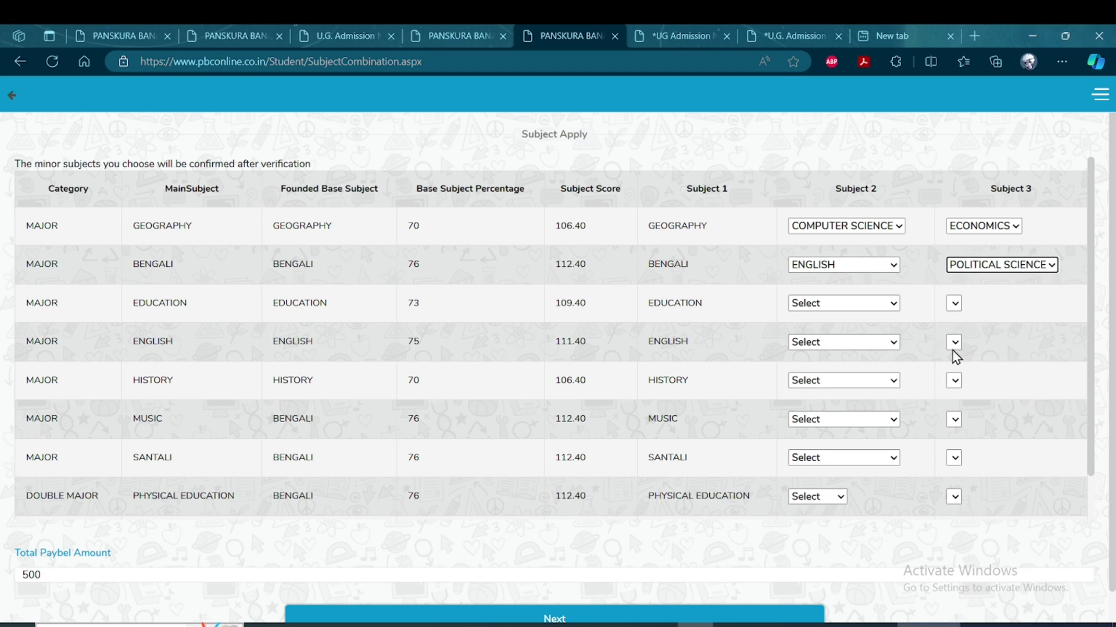
Set subjects 2 and 3 to PHILOSOPHY and POLITICAL SCIENCE for the Education major, and PHILOSOPHY and HISTORY for the English major
left_click(817, 305)
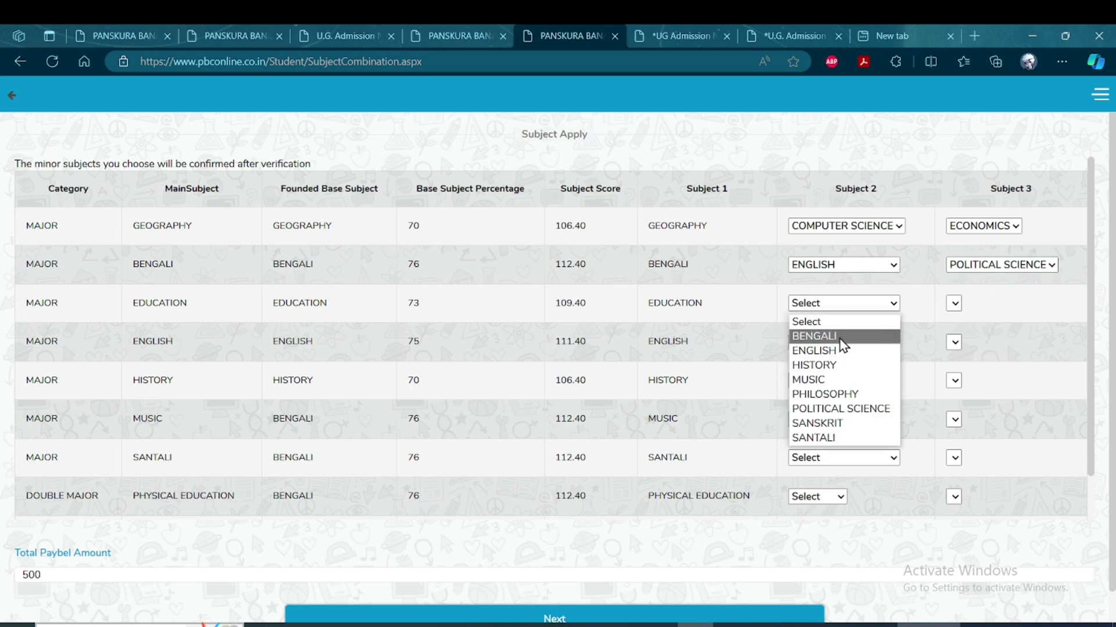
left_click(837, 396)
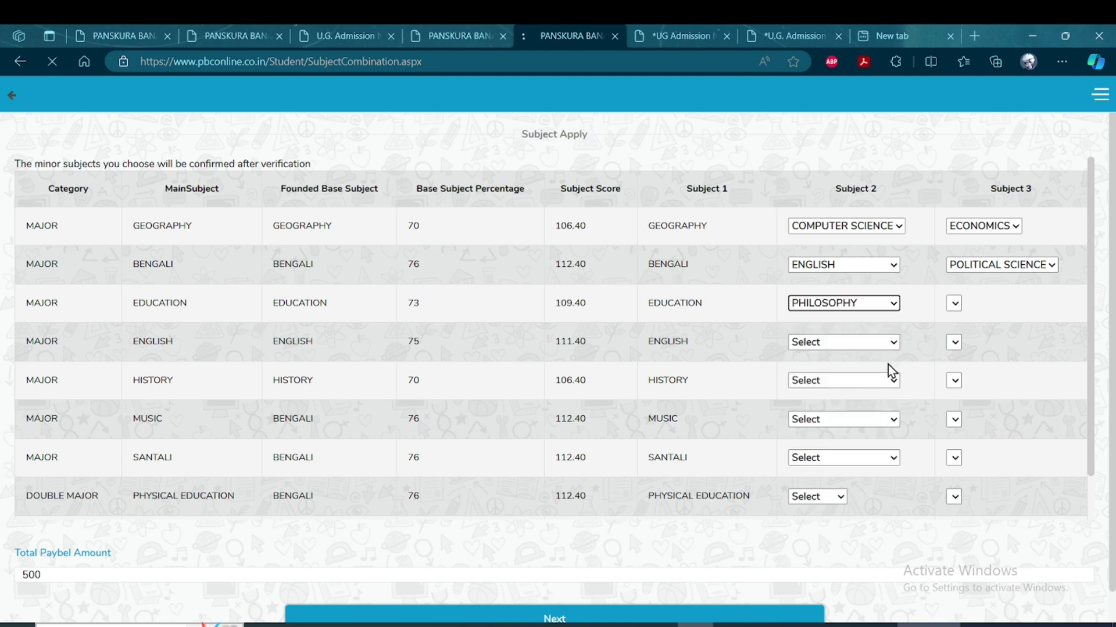
left_click(960, 303)
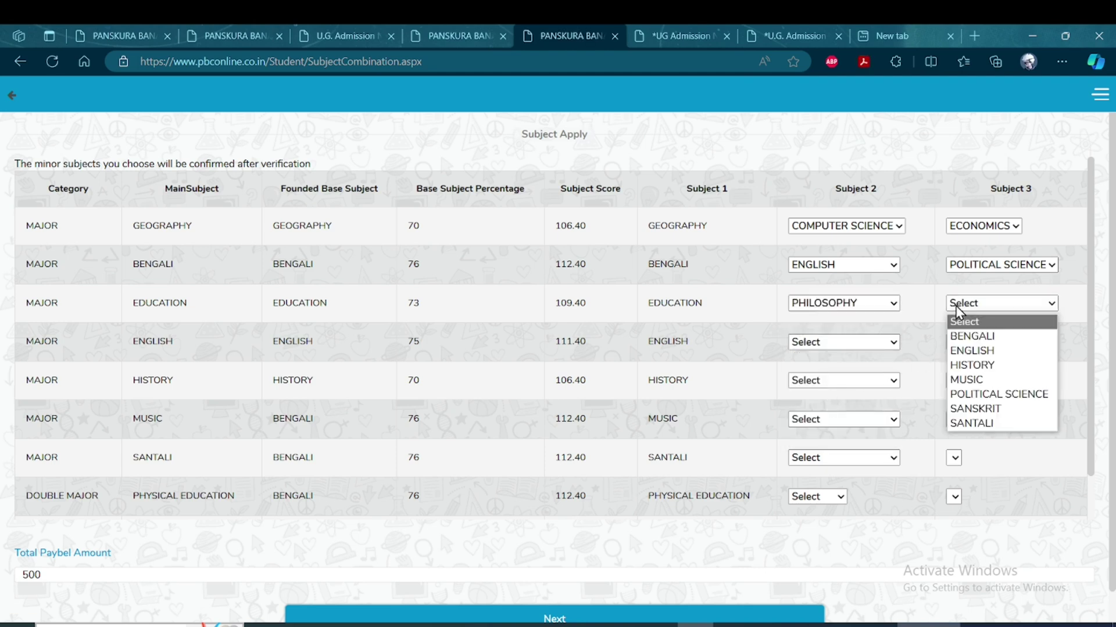
left_click(969, 400)
left_click(876, 344)
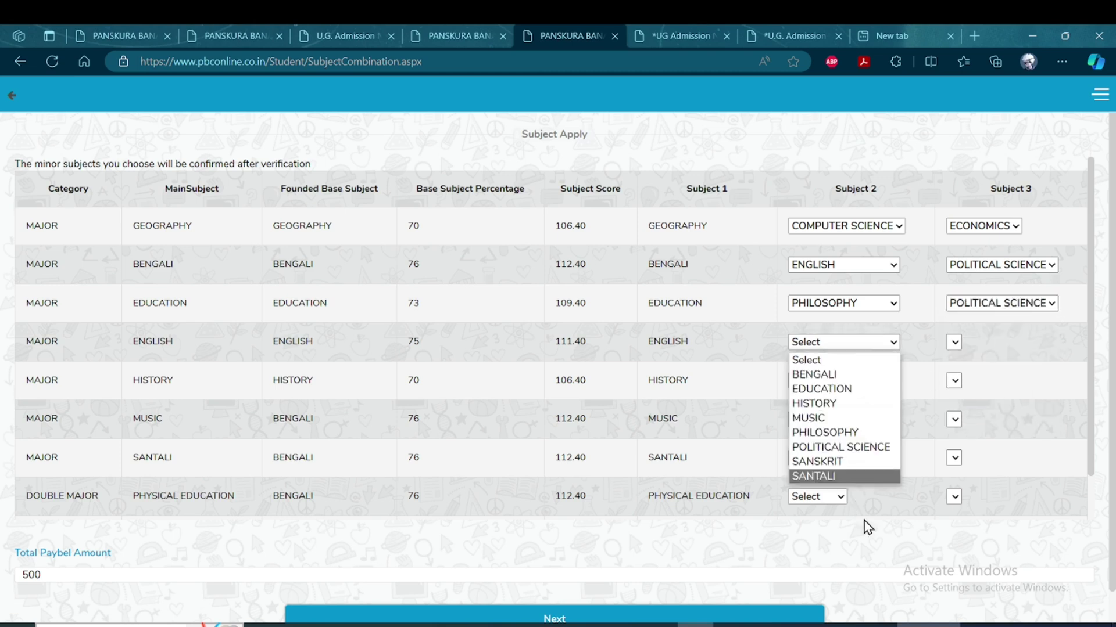
triple_click(864, 520)
left_click(883, 342)
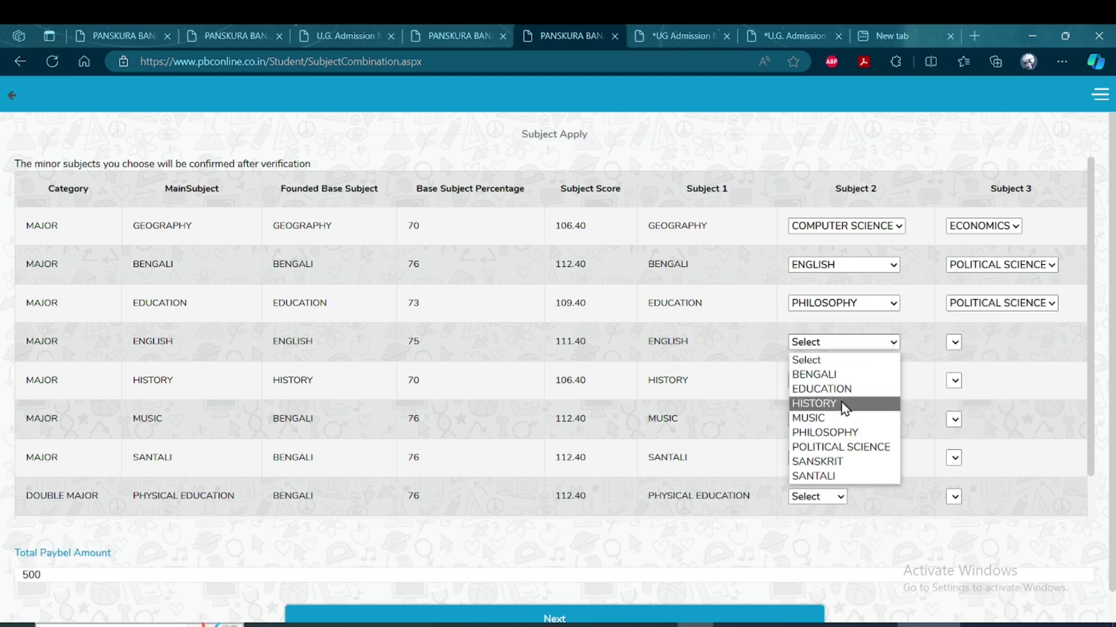
left_click(843, 433)
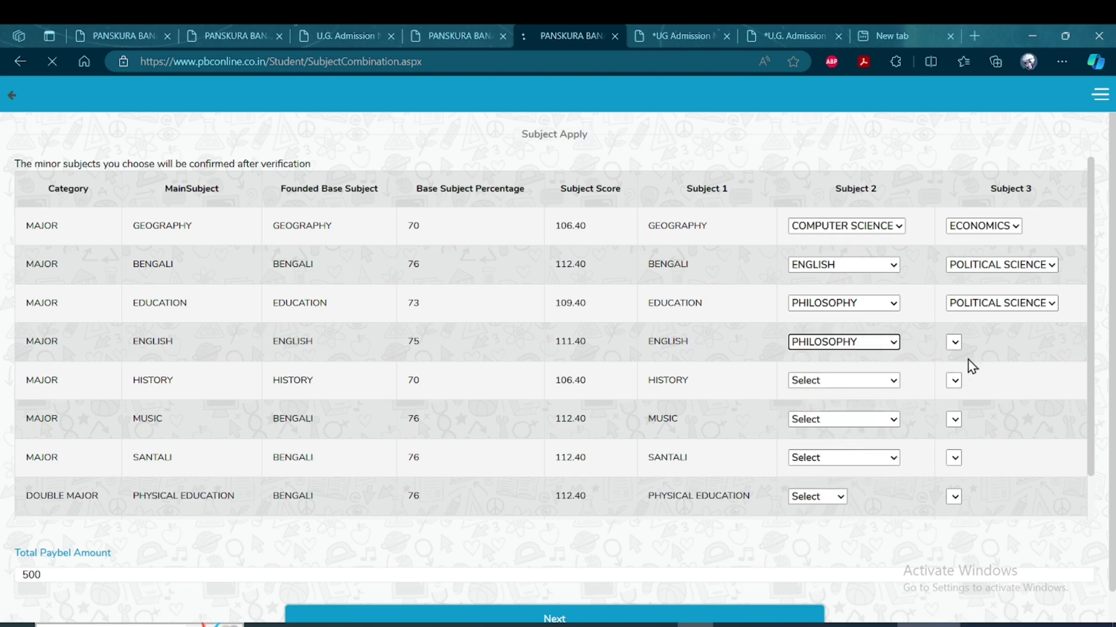
left_click(956, 342)
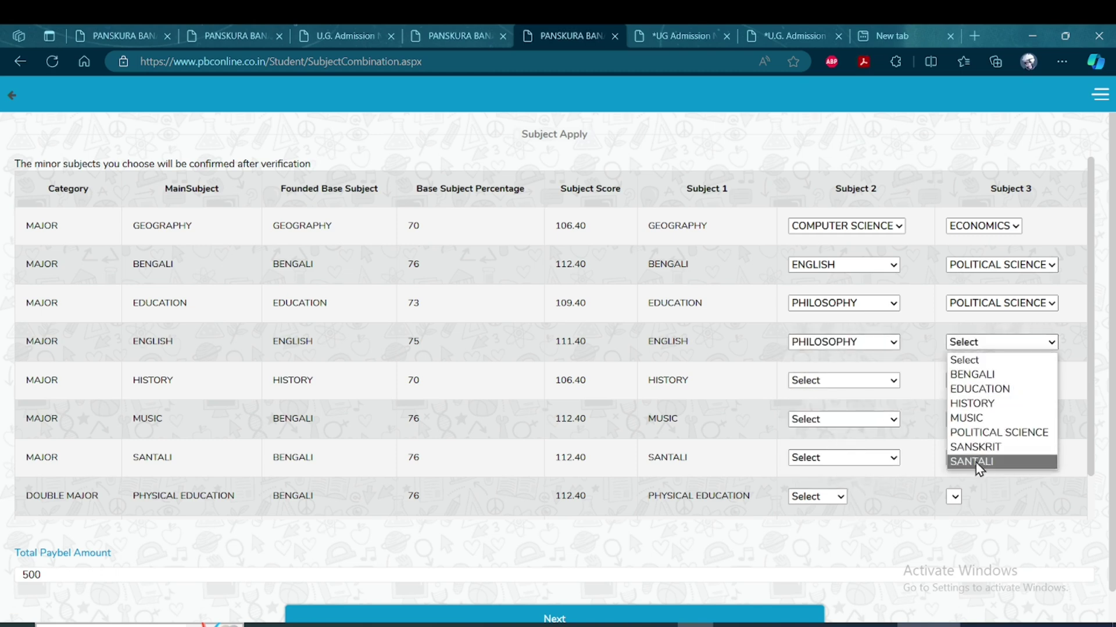
left_click(985, 403)
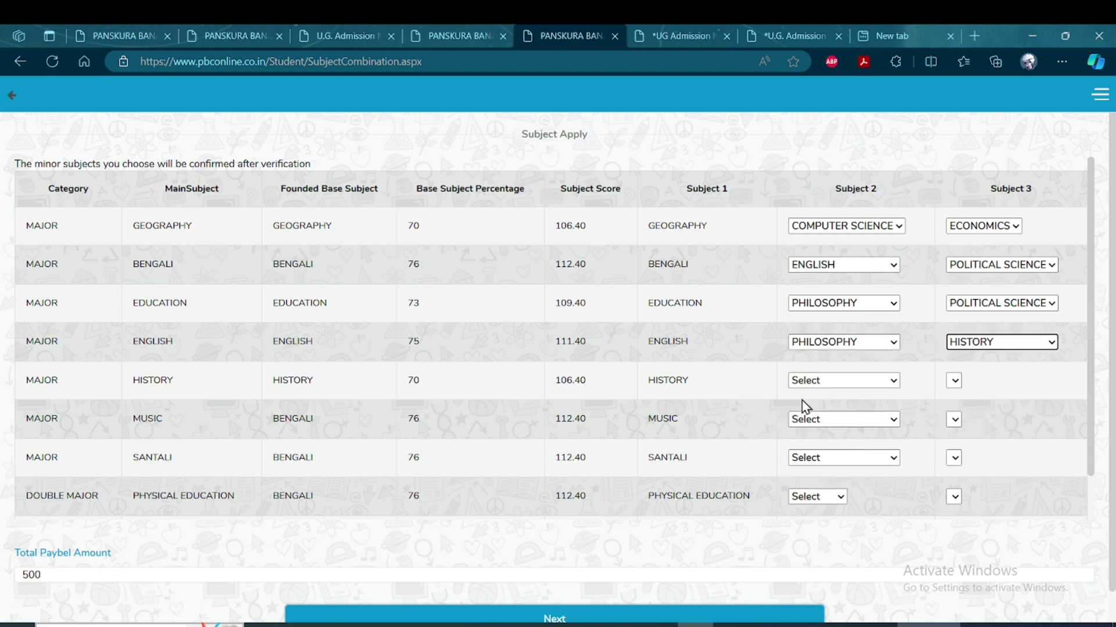
Set subjects 2 and 3 to EDUCATION and ENGLISH for the History major, and ENGLISH and EDUCATION for the Music major
left_click(837, 382)
left_click(811, 433)
left_click(954, 383)
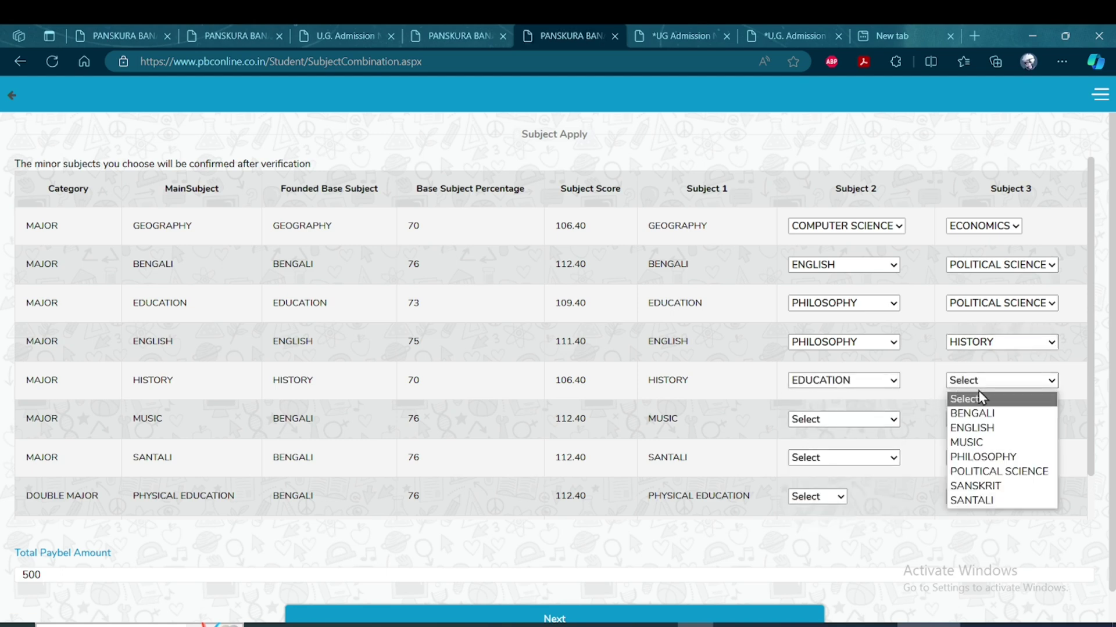
left_click(973, 429)
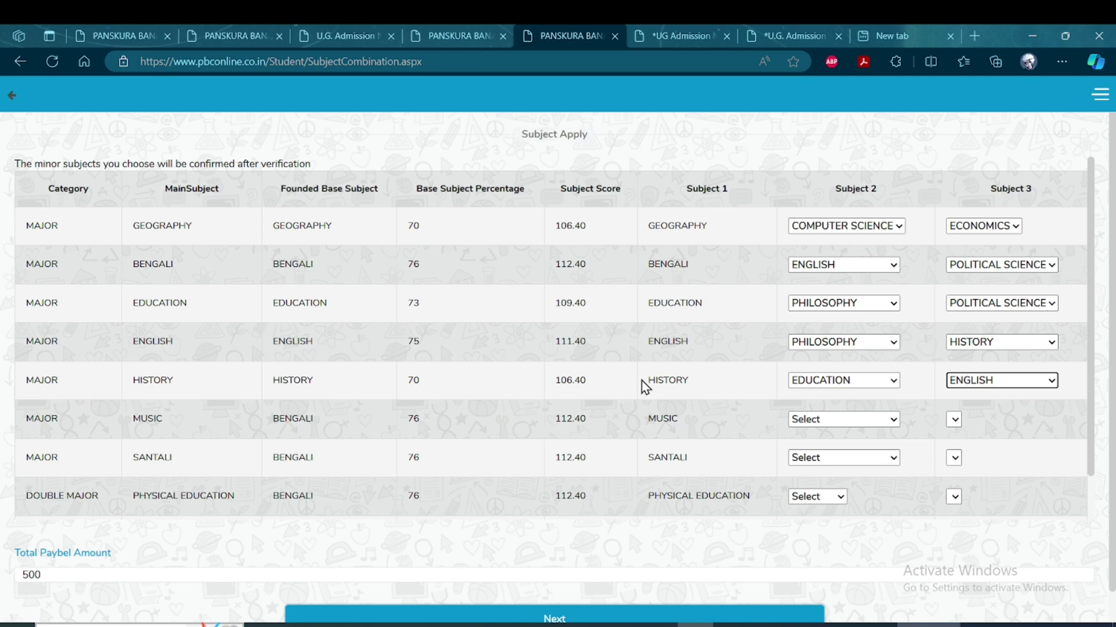
left_click(892, 420)
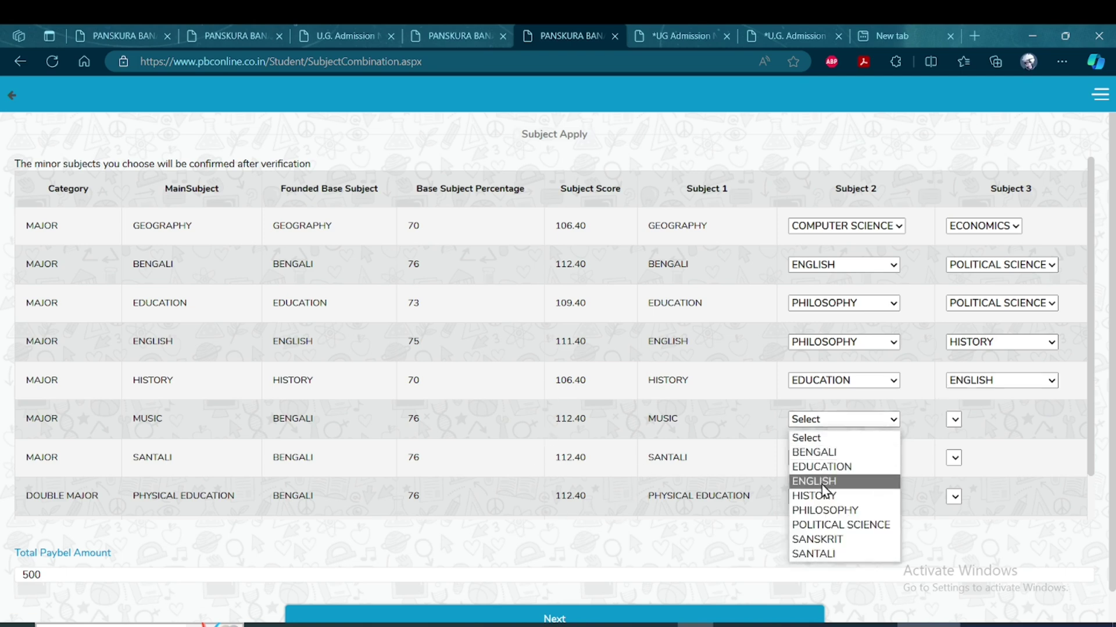
left_click(843, 480)
left_click(960, 420)
left_click(980, 467)
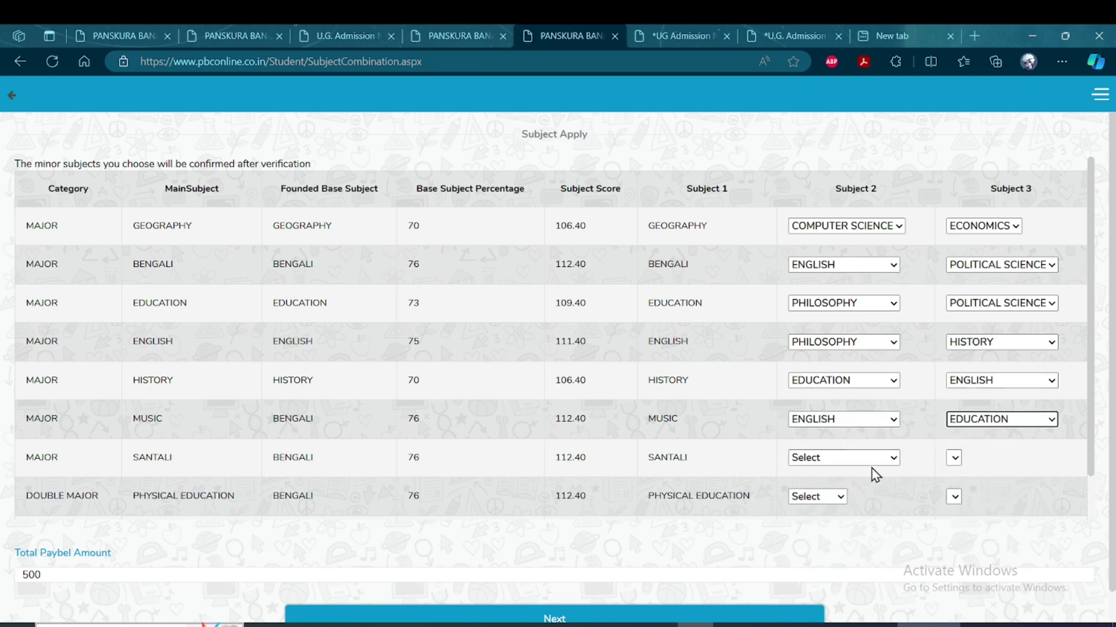
Set subjects 2 and 3 to EDUCATION and PHILOSOPHY for the Santali major, and BENGALI and ENGLISH for the Physical Education double major
left_click(842, 458)
left_click(828, 500)
left_click(996, 458)
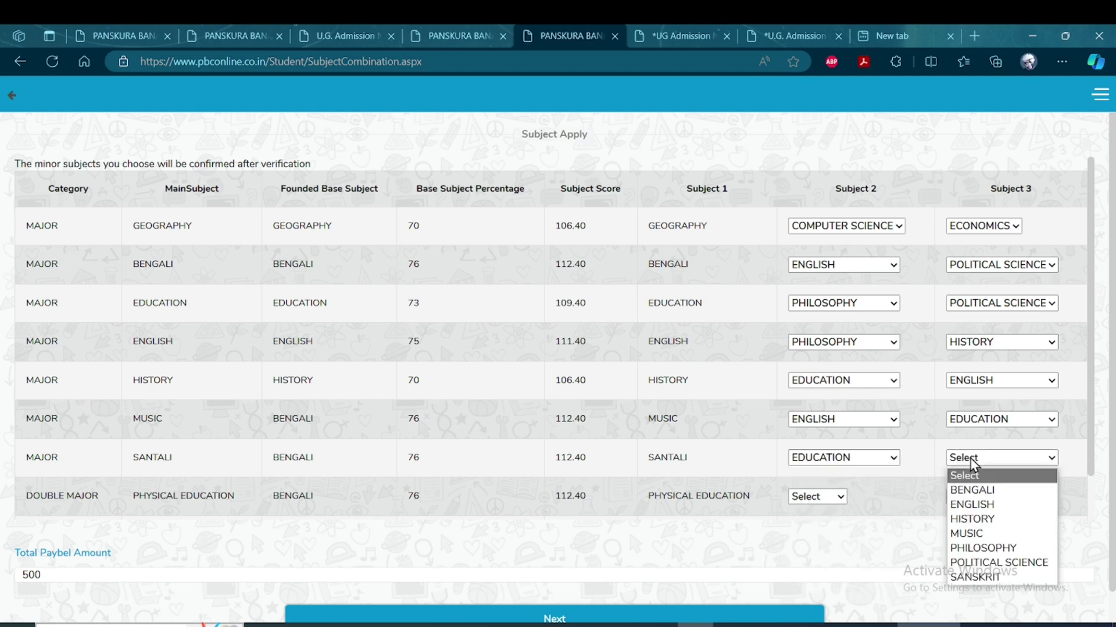
left_click(970, 550)
left_click(812, 499)
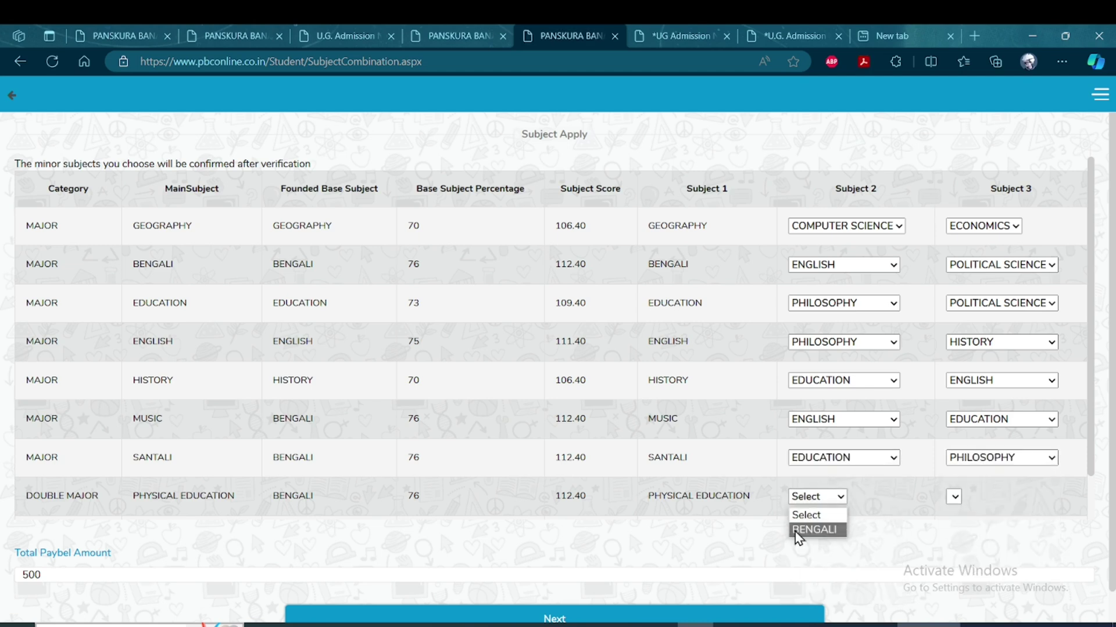
left_click(797, 533)
left_click(964, 498)
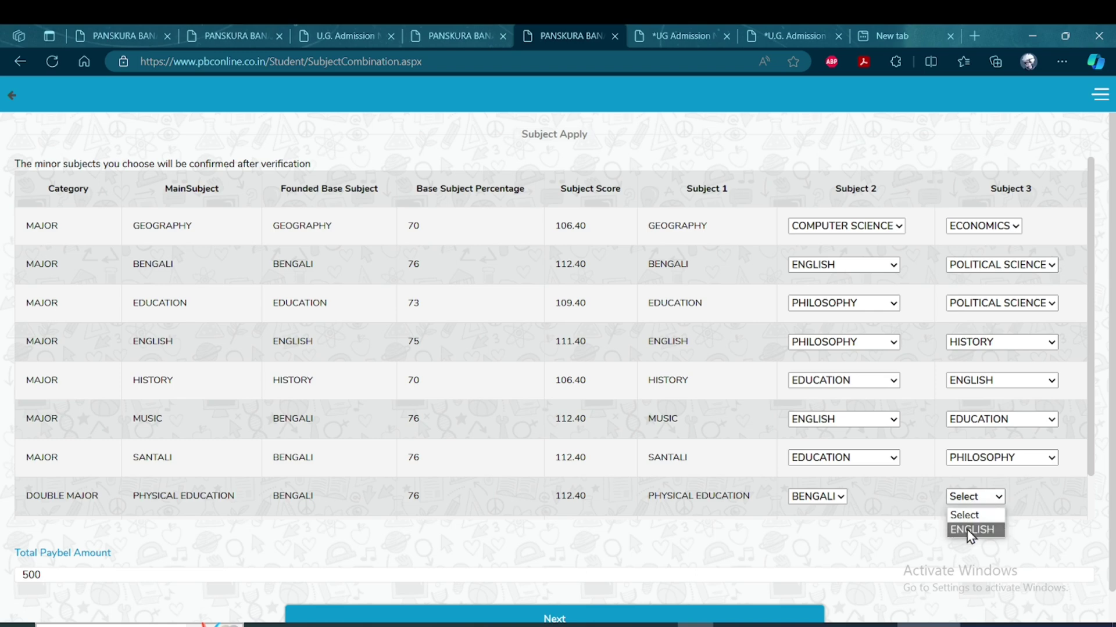
left_click(965, 530)
Submit the chosen subject combinations and open the application fee payment from the dashboard
scroll(527, 603, "down", 2)
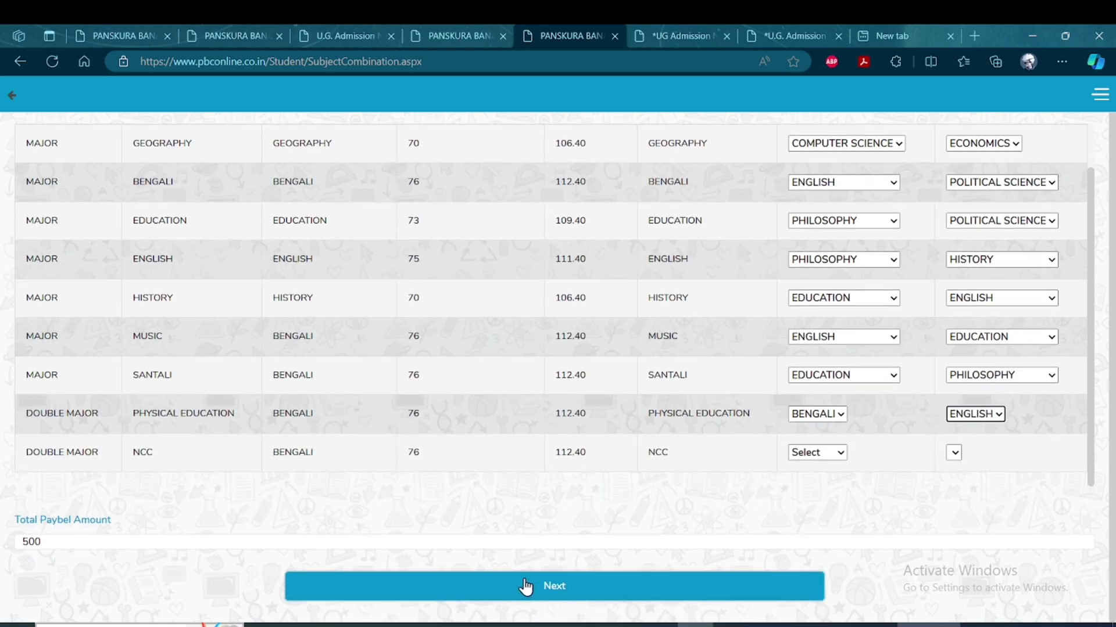
left_click(544, 598)
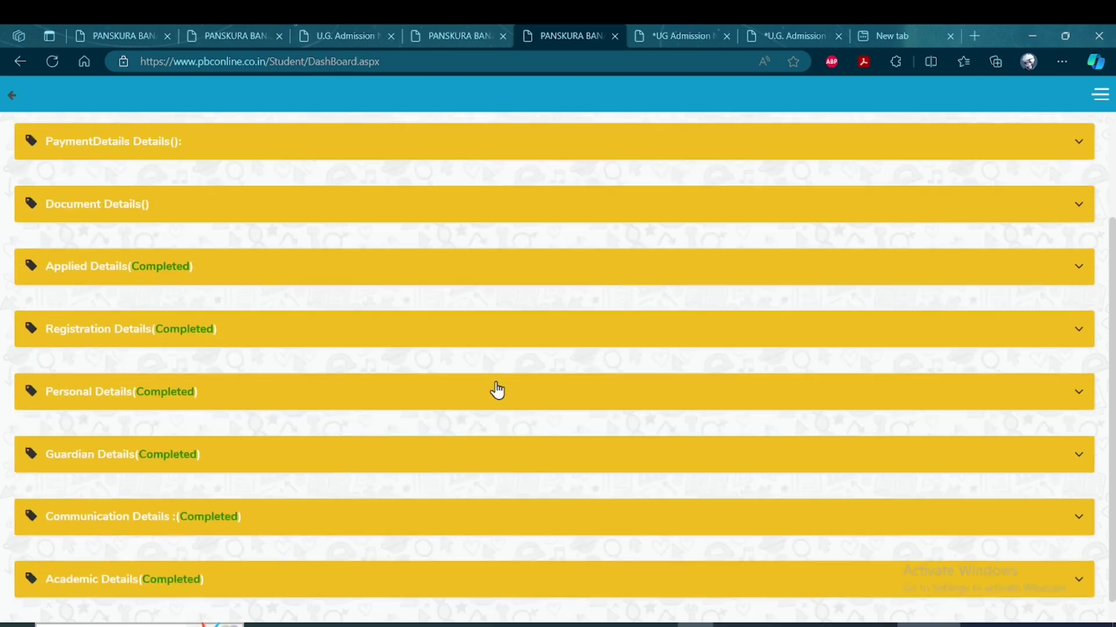
scroll(337, 485, "up", 1)
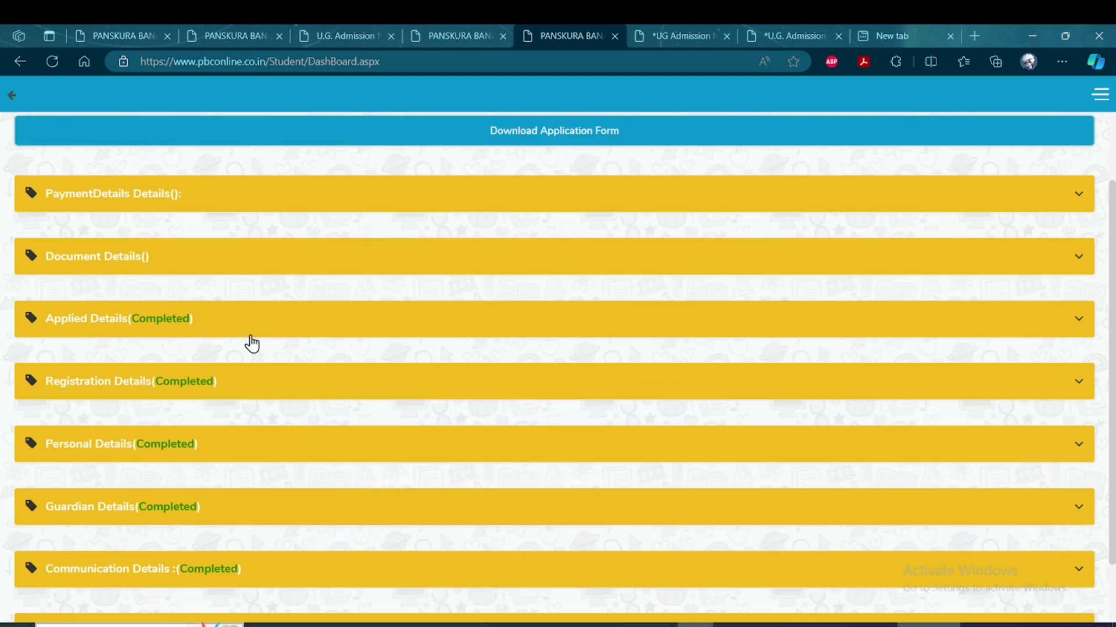
scroll(244, 343, "down", 1)
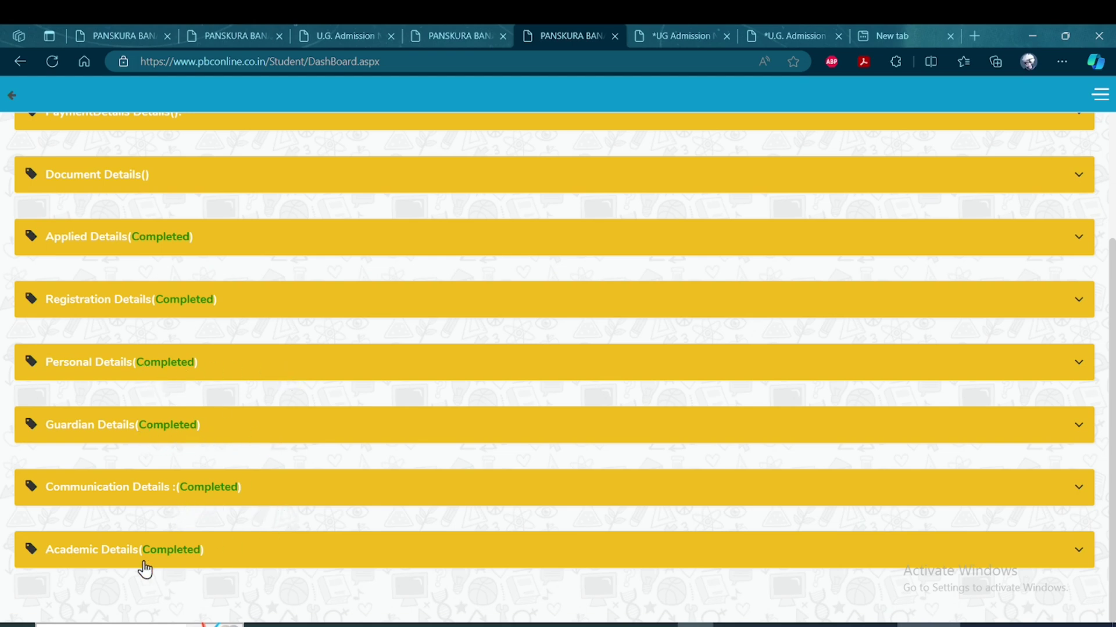
scroll(475, 502, "up", 4)
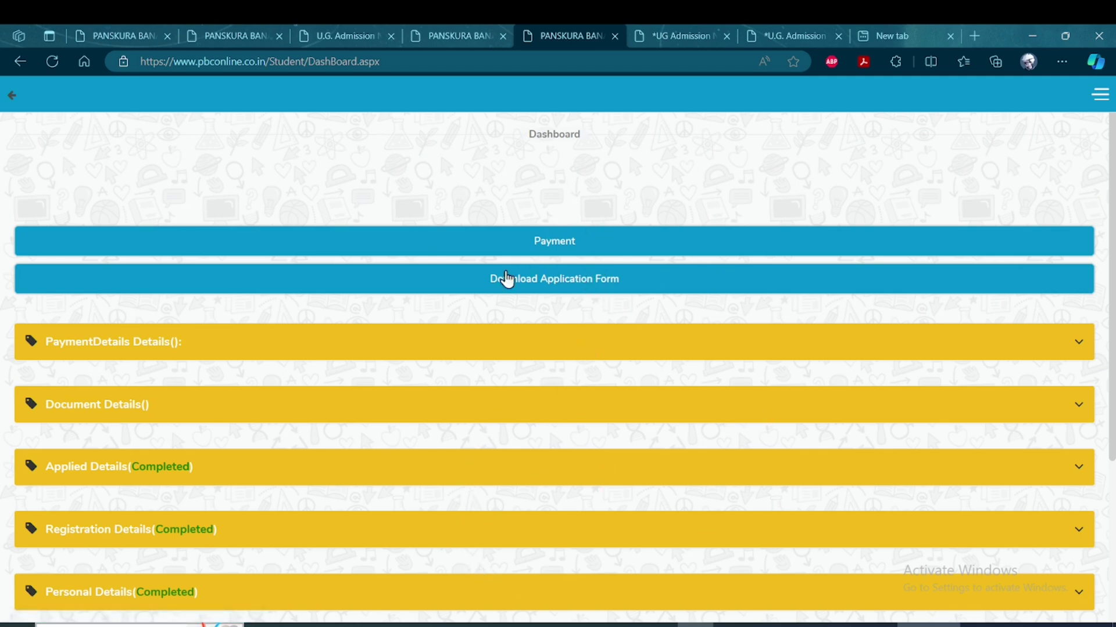
scroll(566, 400, "up", 4)
left_click(555, 247)
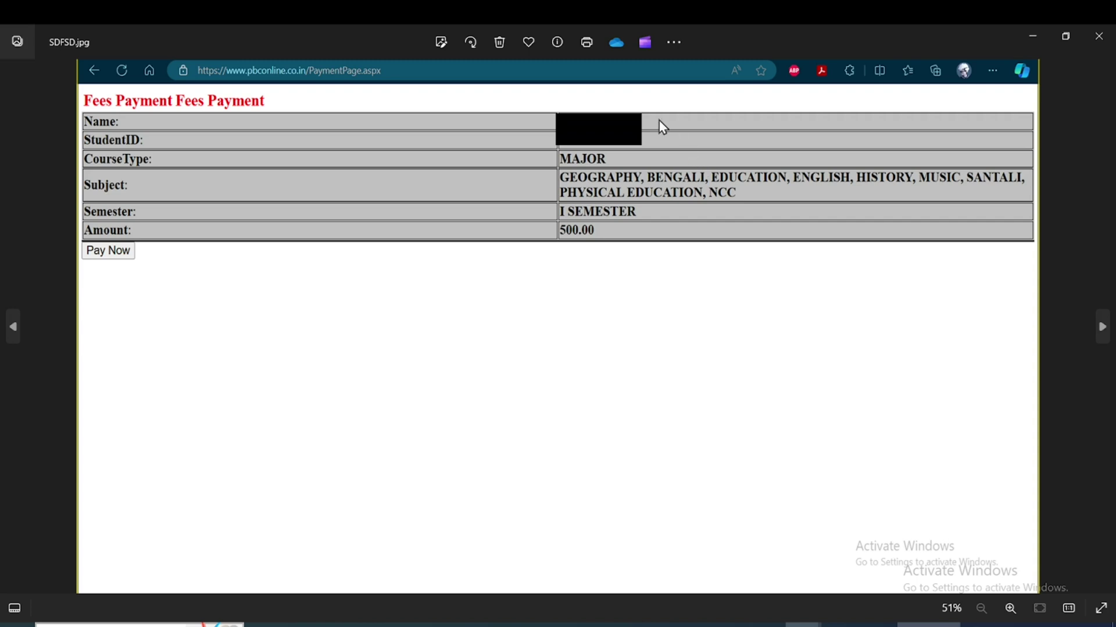